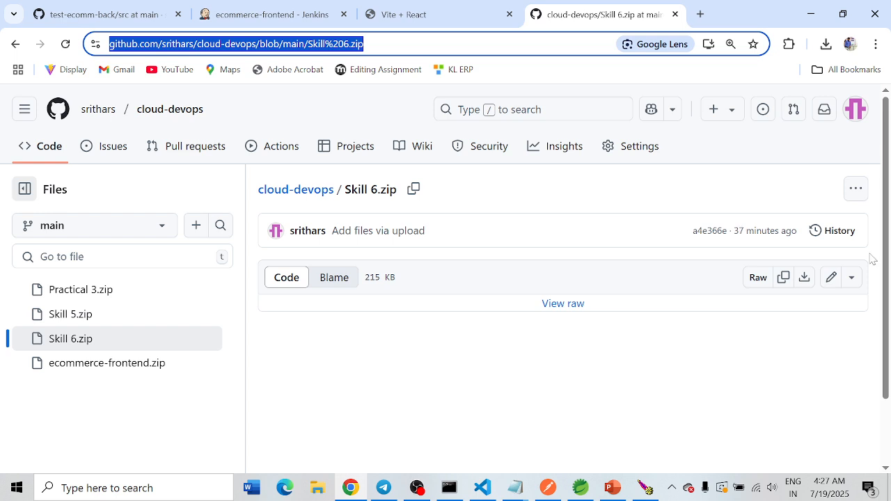
Step: Download Skill 6.zip from the cloud-devops repository and show the downloaded file in its folder
click(805, 278)
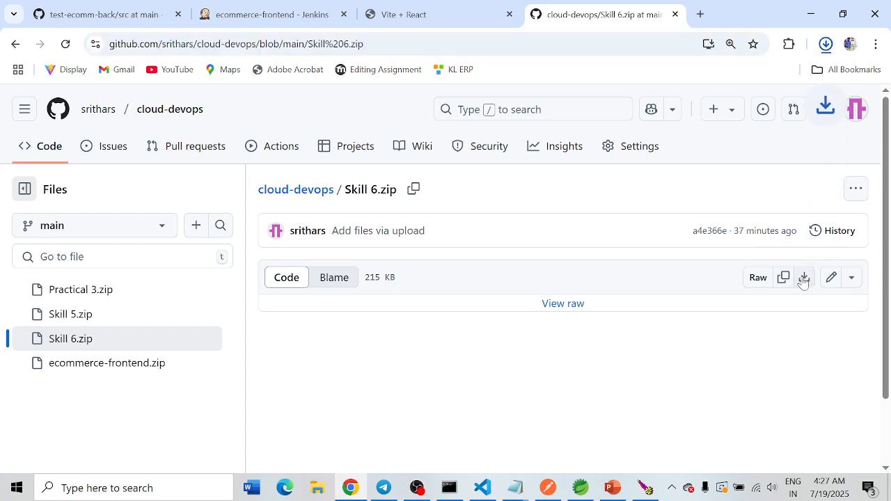
click(826, 45)
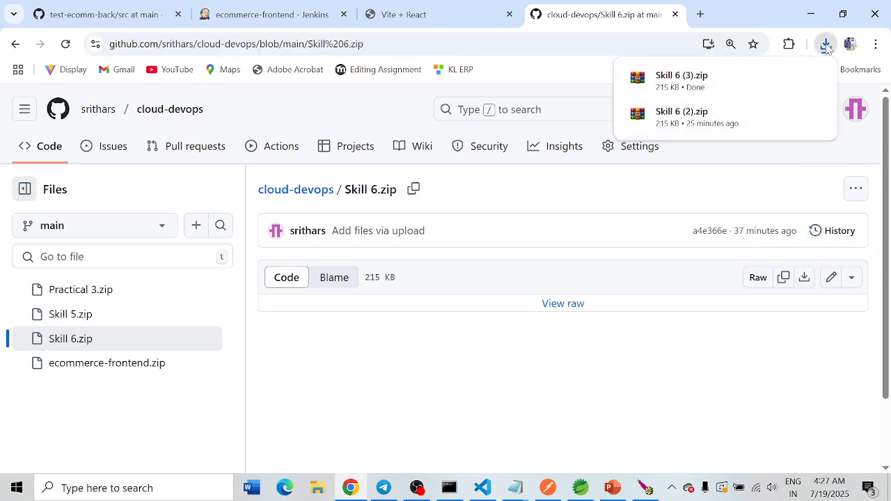
click(789, 78)
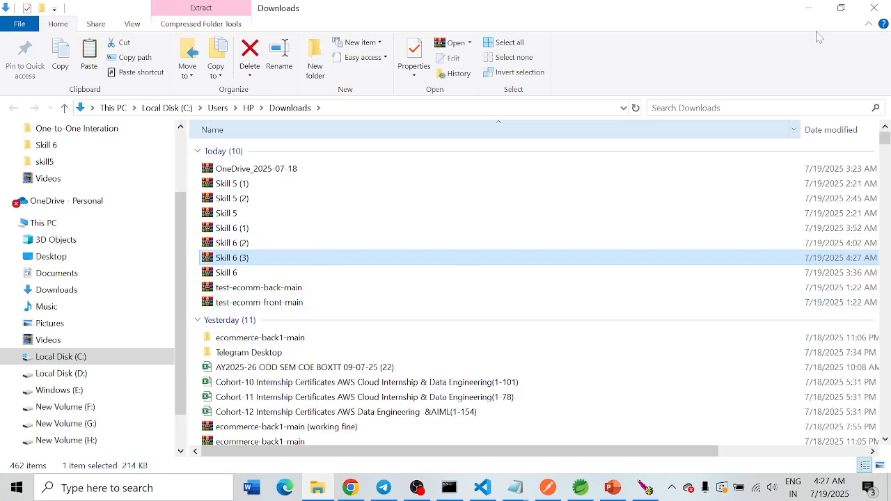
Step: Minimize the open windows and paste the downloaded Skill 6 (3) archive onto the desktop
click(809, 8)
click(809, 11)
click(807, 16)
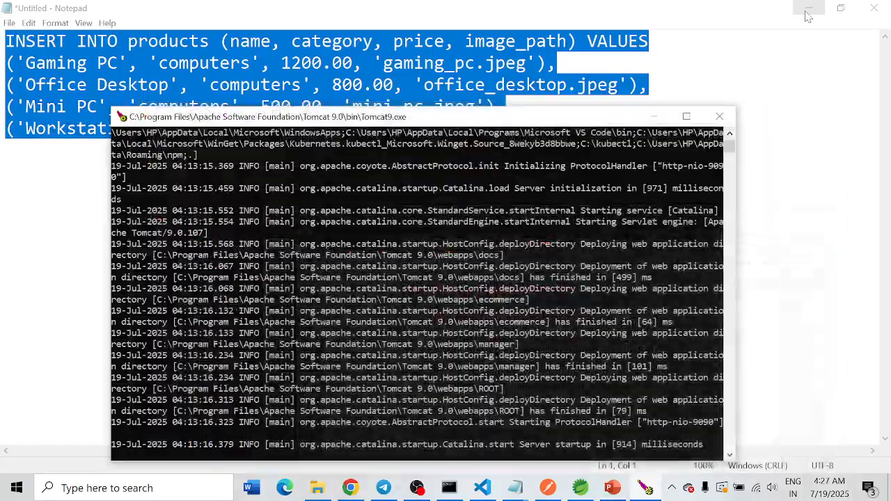
click(809, 7)
click(647, 114)
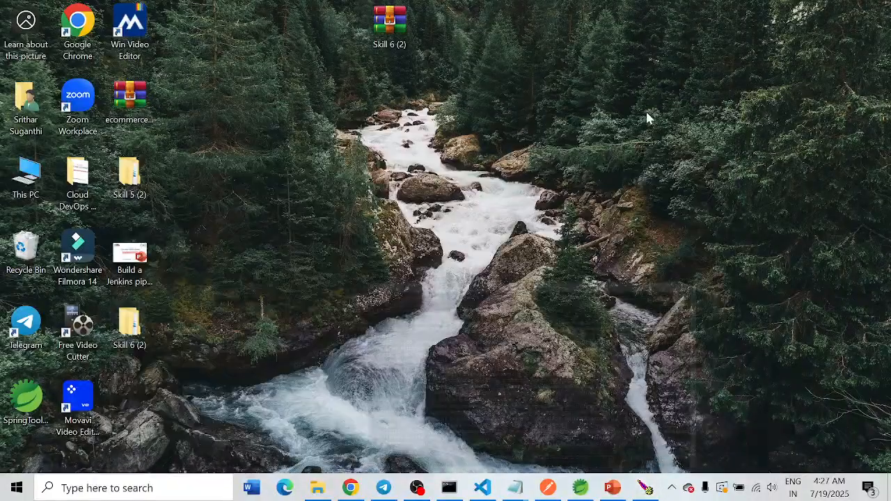
right_click(678, 32)
click(722, 94)
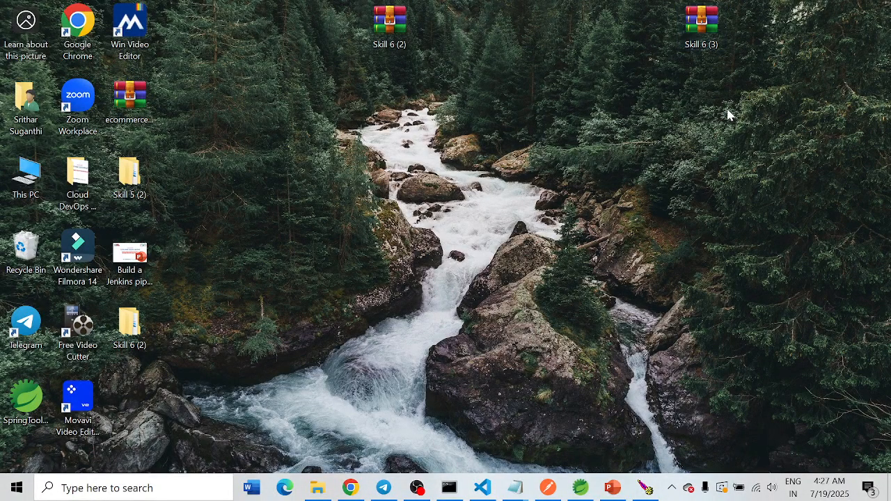
Step: Extract the Skill 6 (3) archive on the desktop and move the extracted folder to a free area beside it
right_click(700, 24)
click(756, 102)
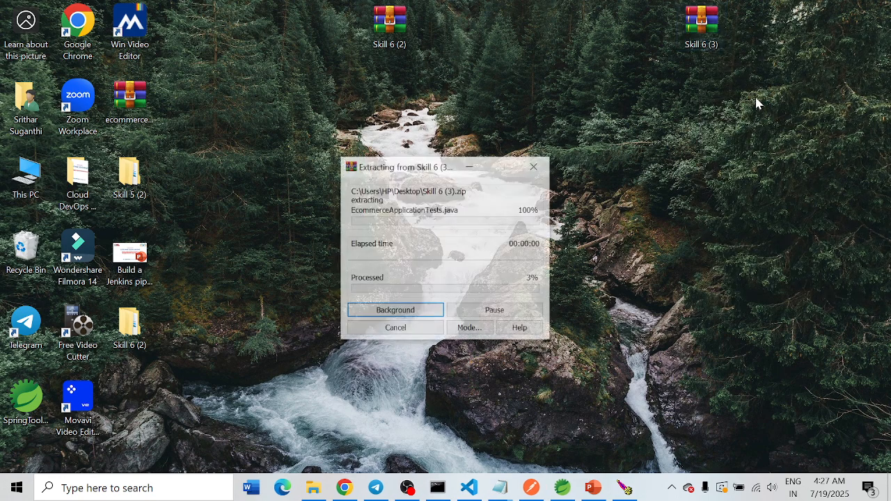
drag(139, 403, 805, 181)
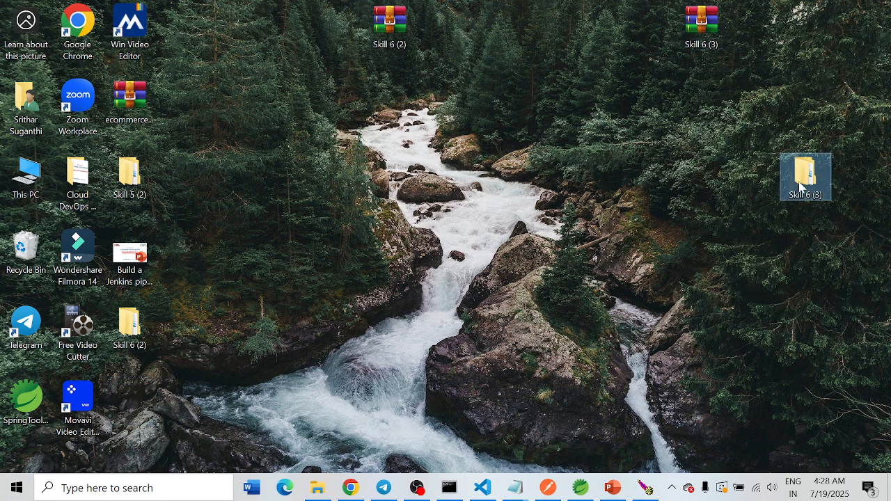
Step: Open the extracted Skill 6 (3) folder down to ecommerce-backend and look over the project's files
double_click(803, 180)
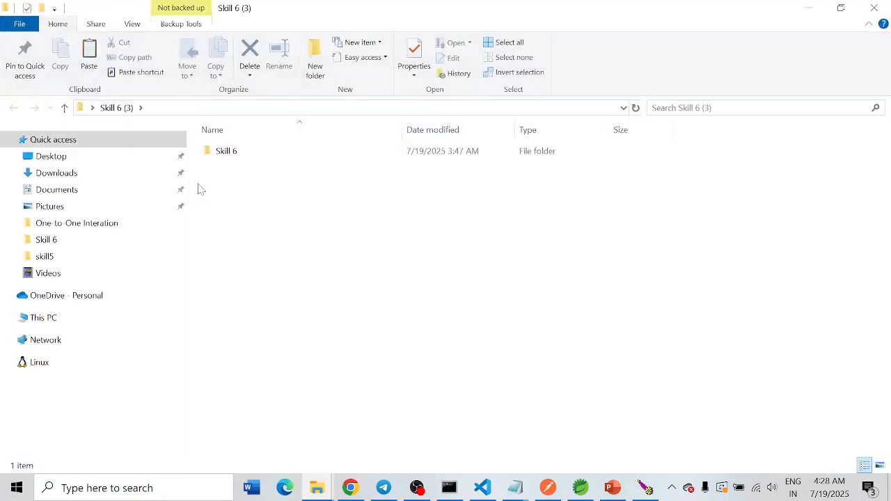
double_click(233, 153)
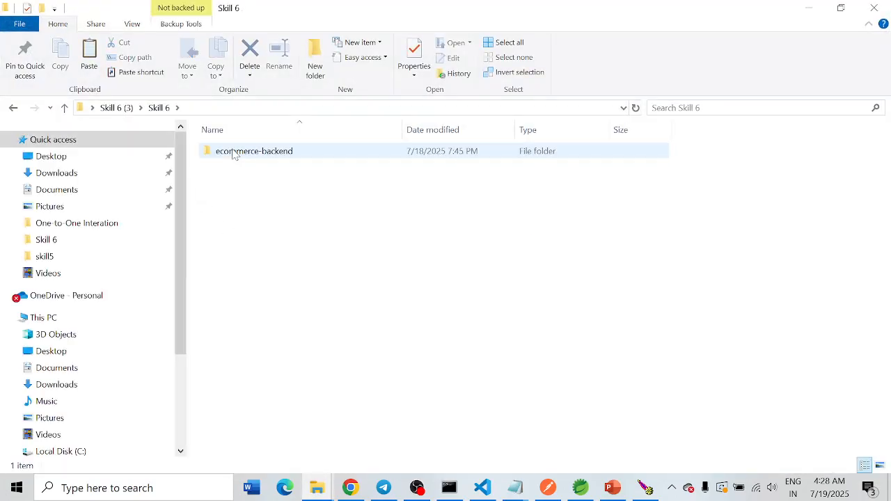
double_click(234, 152)
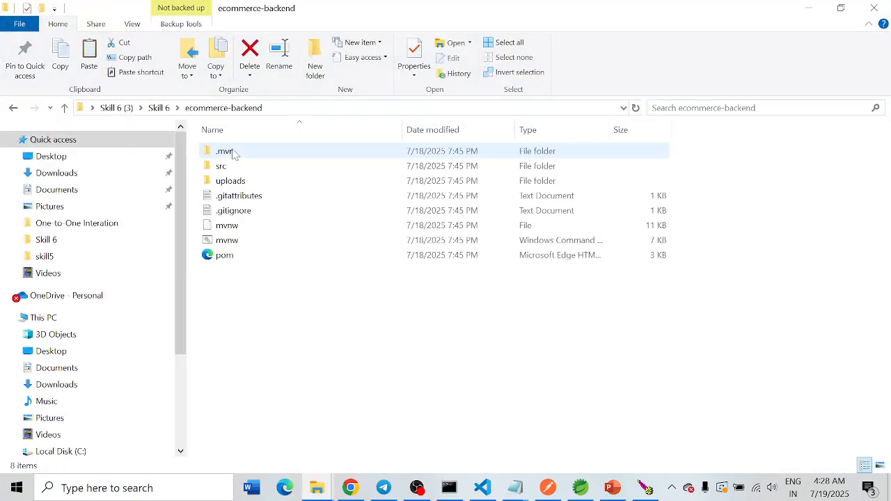
drag(367, 348, 230, 148)
click(350, 353)
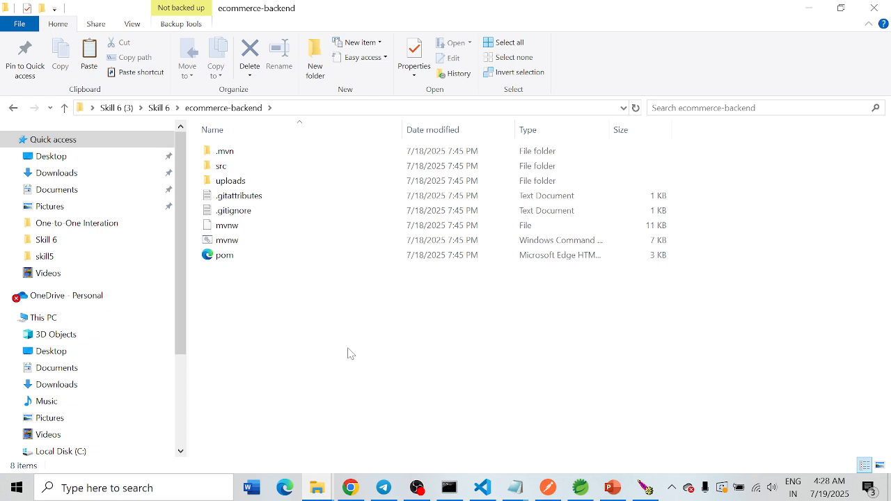
Step: Switch to Spring Tools for Eclipse and start an import of Existing Maven Projects
click(581, 487)
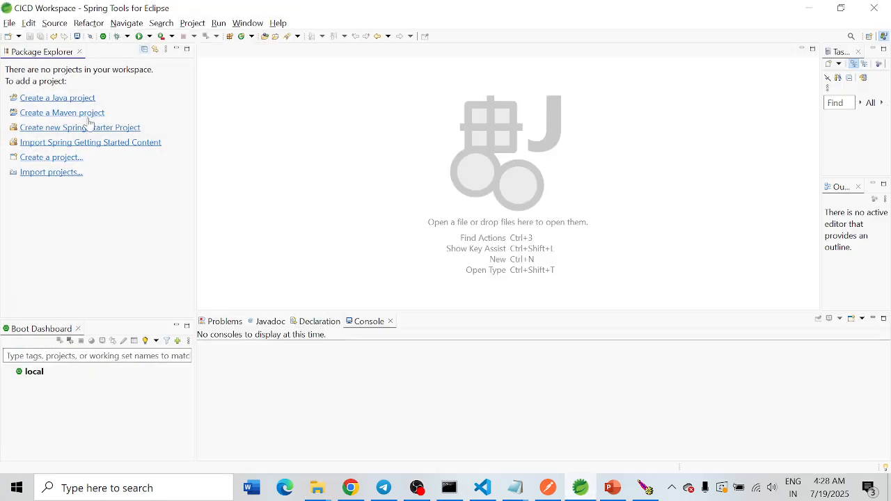
click(10, 23)
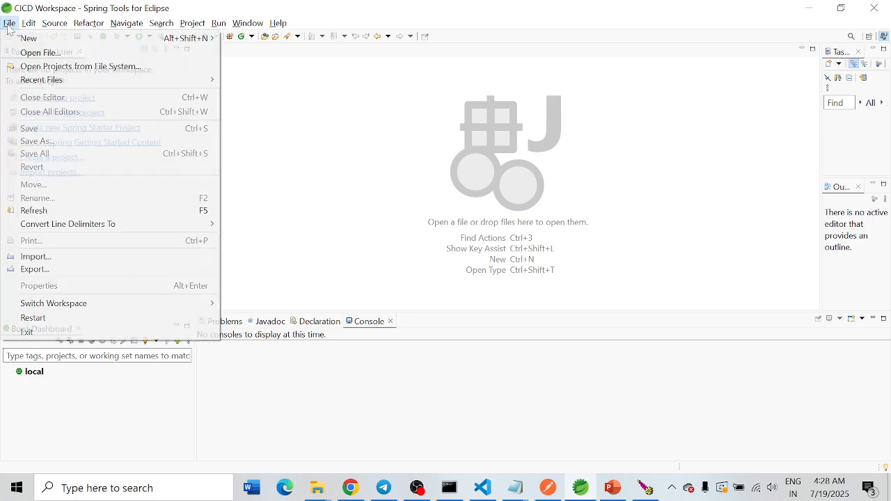
click(34, 256)
click(307, 157)
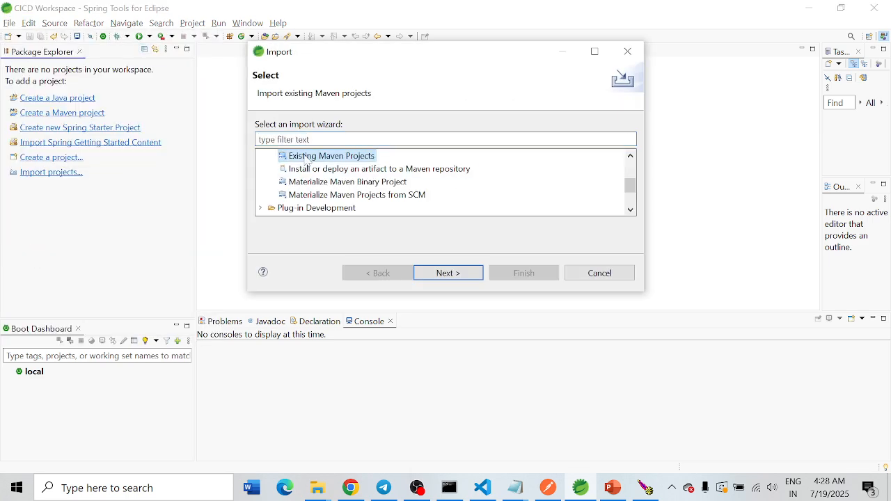
click(446, 274)
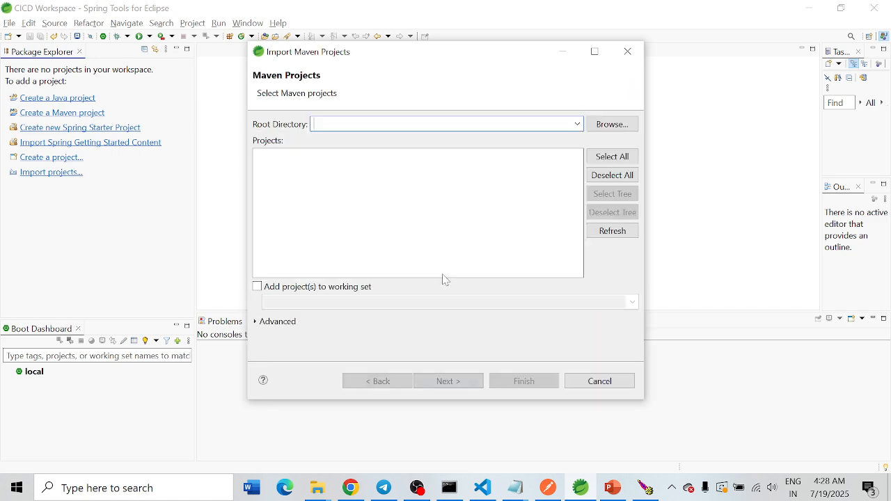
Step: Set the root directory to Desktop\Skill 6 (3)\Skill 6\ecommerce-backend and import its Maven project
click(614, 124)
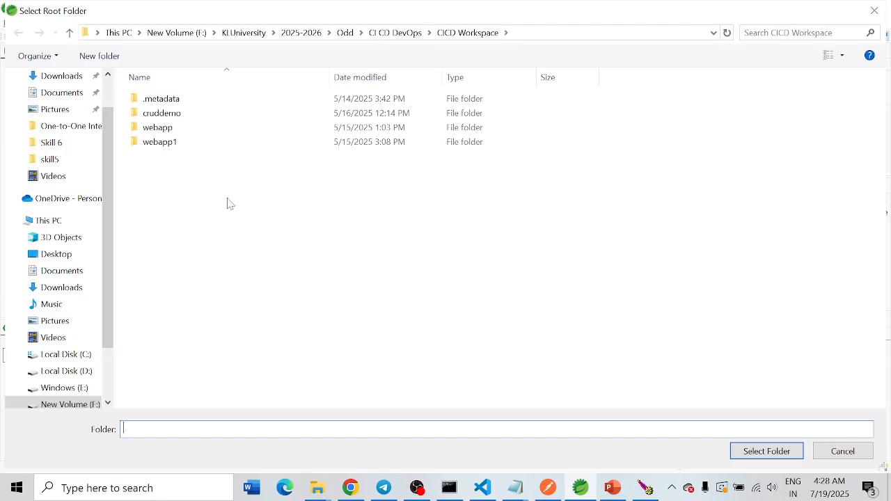
click(58, 254)
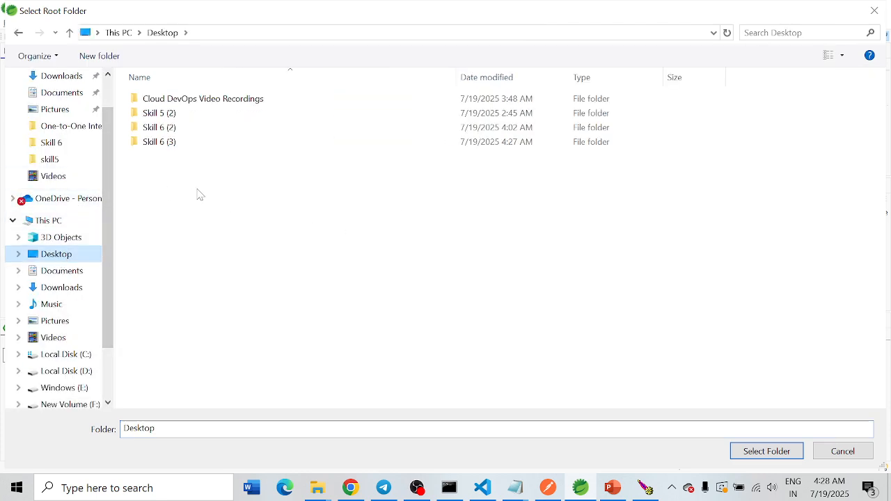
double_click(159, 143)
double_click(149, 104)
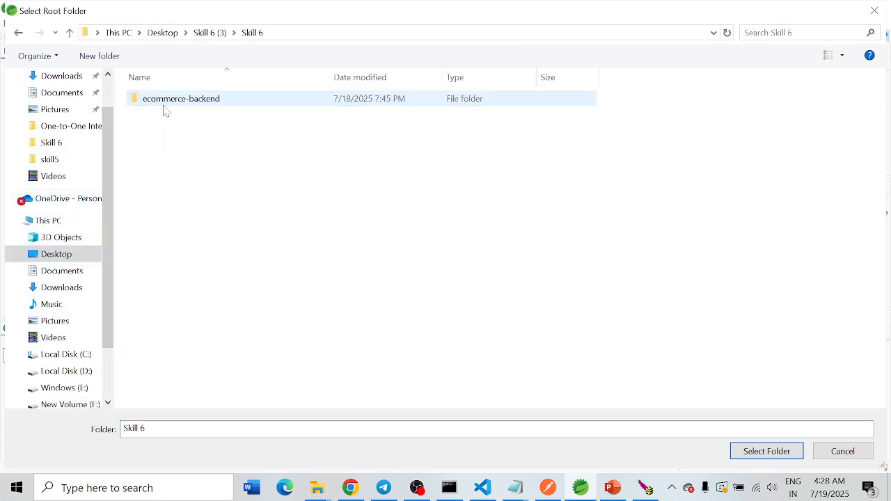
double_click(187, 108)
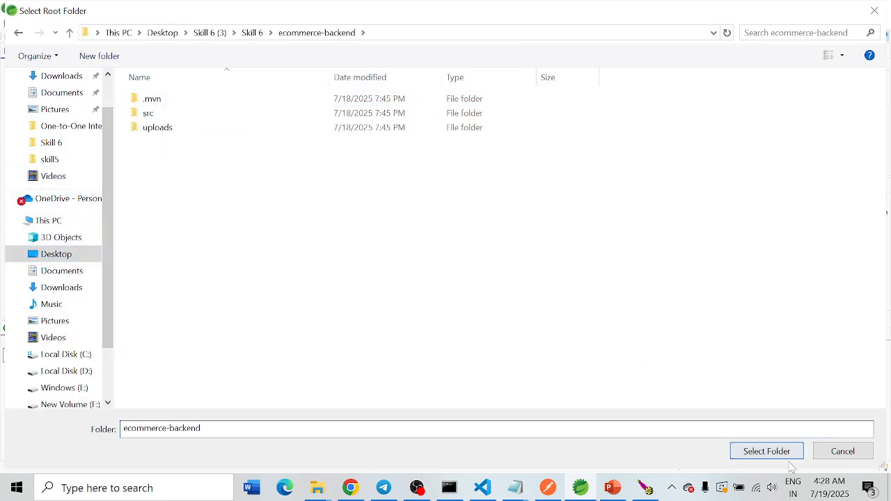
click(766, 452)
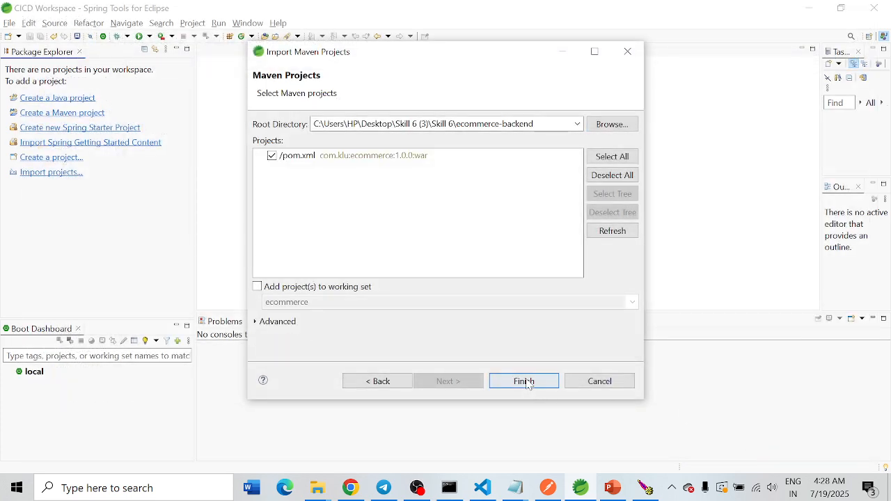
click(525, 381)
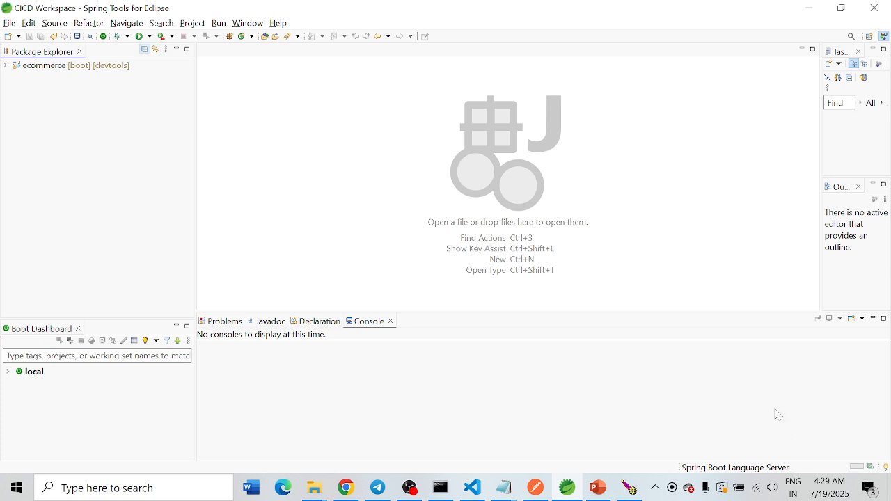
Step: Expand the ecommerce project's src/main/resources folder and open application.properties
click(6, 66)
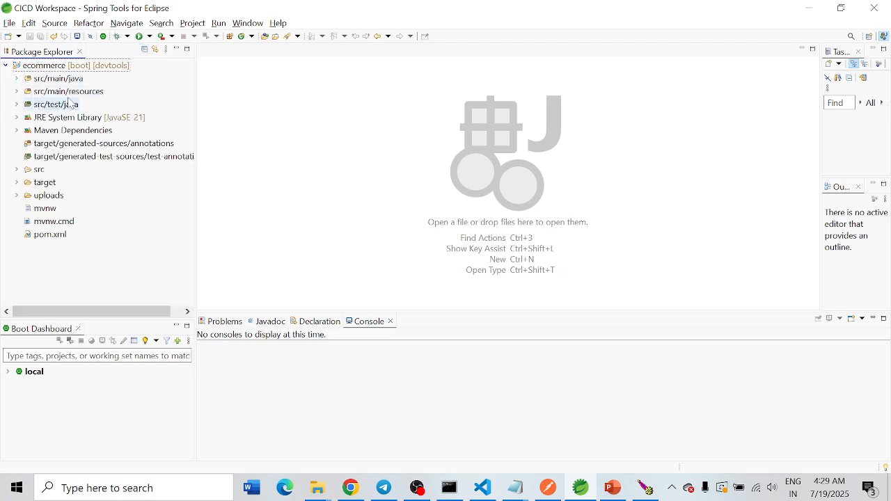
click(17, 91)
click(90, 103)
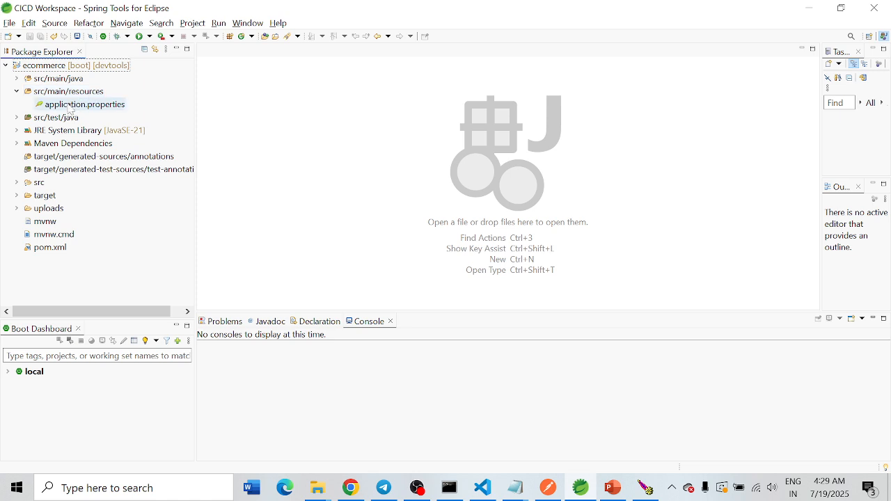
double_click(79, 108)
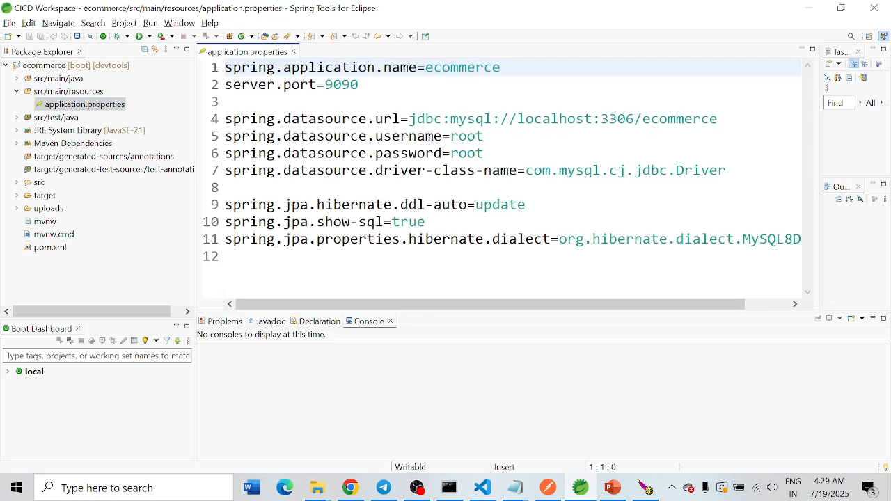
Step: Highlight the server.port value in application.properties to examine which port the backend uses
click(226, 102)
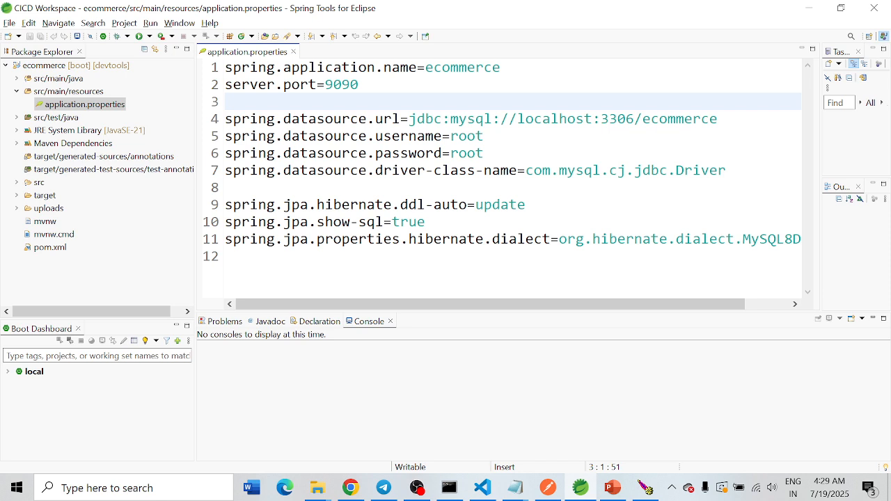
key(Left)
key(shift+Left)
key(shift+Left)
key(shift+Left)
key(shift+Left)
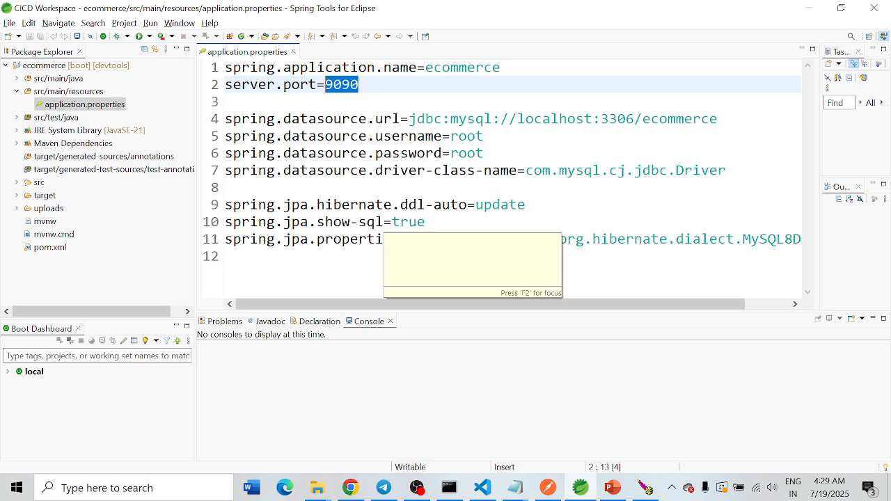
click(226, 102)
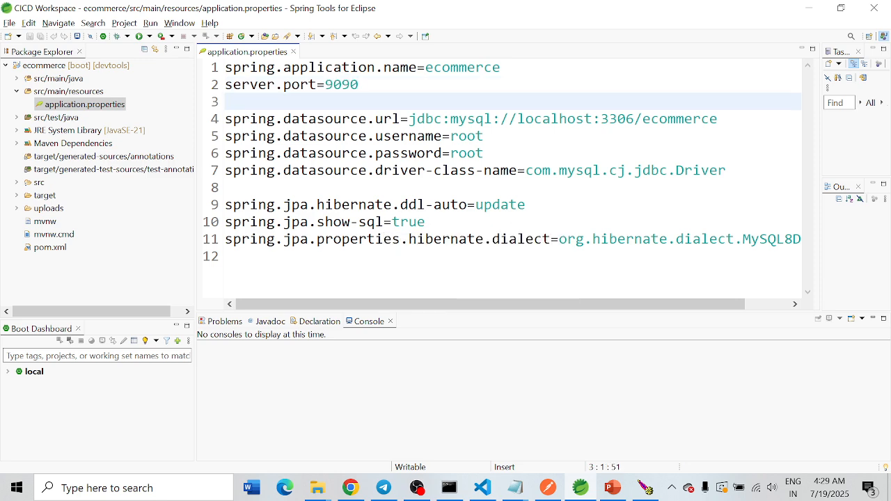
drag(360, 85, 326, 85)
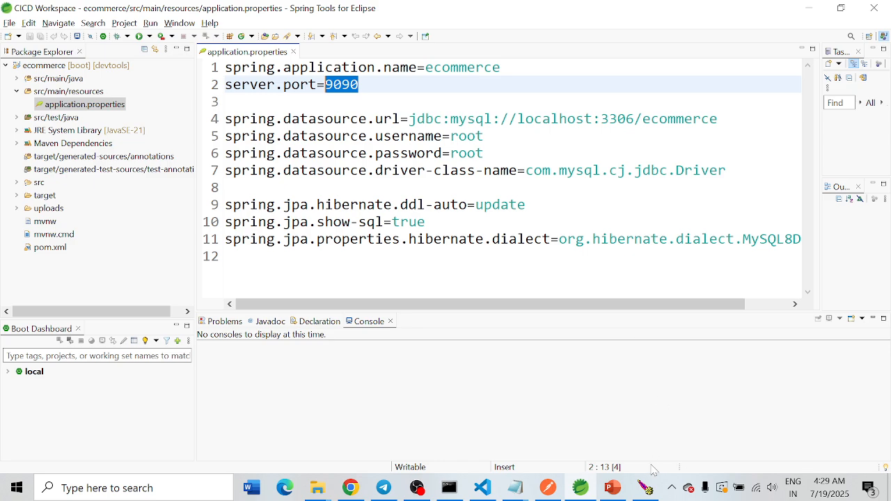
Step: Bring up the running Tomcat 9.0 console window and close it to stop the server
mouse_move(648, 487)
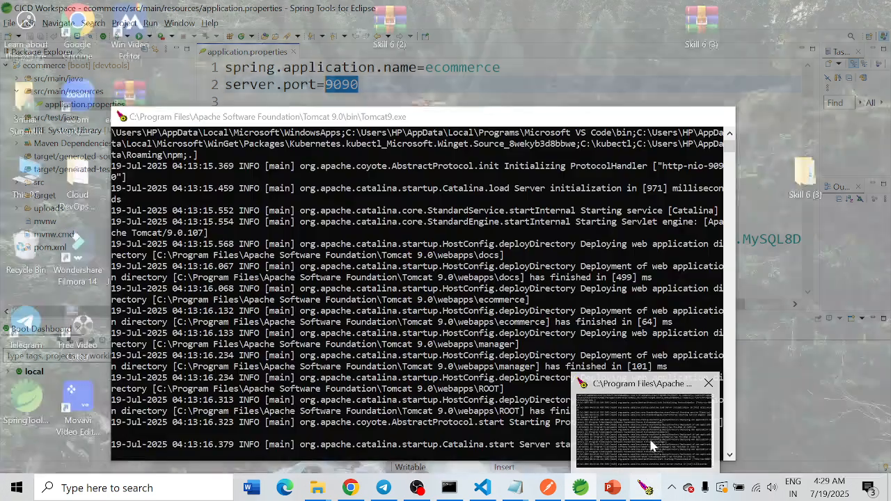
click(651, 443)
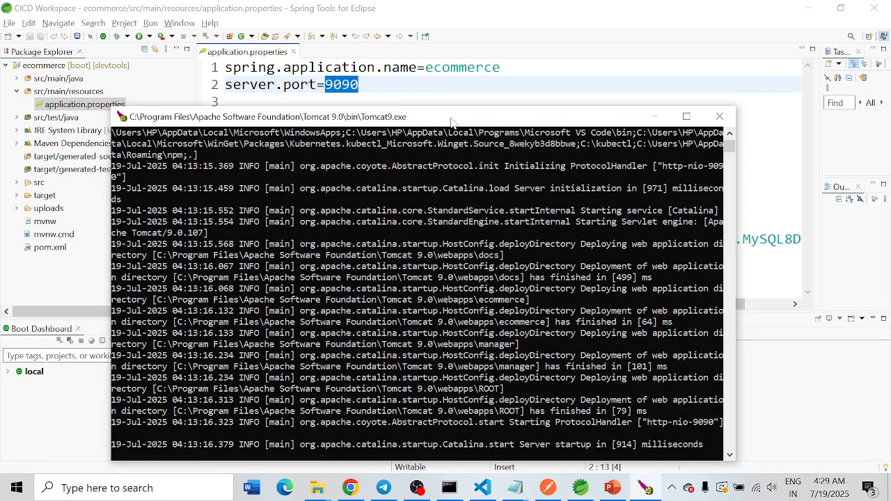
click(718, 120)
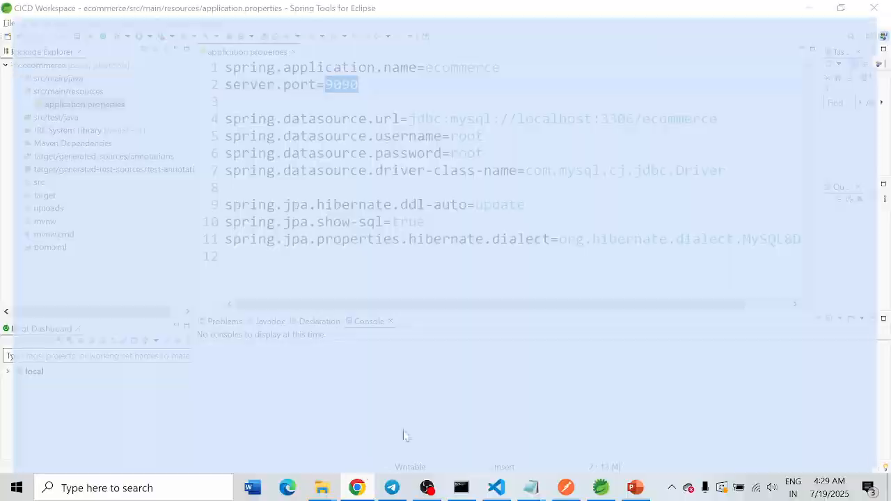
Step: Load localhost:9090 in a new Chrome tab and compare its port with server.port in application.properties
click(356, 487)
click(701, 14)
text(localhost:9090)
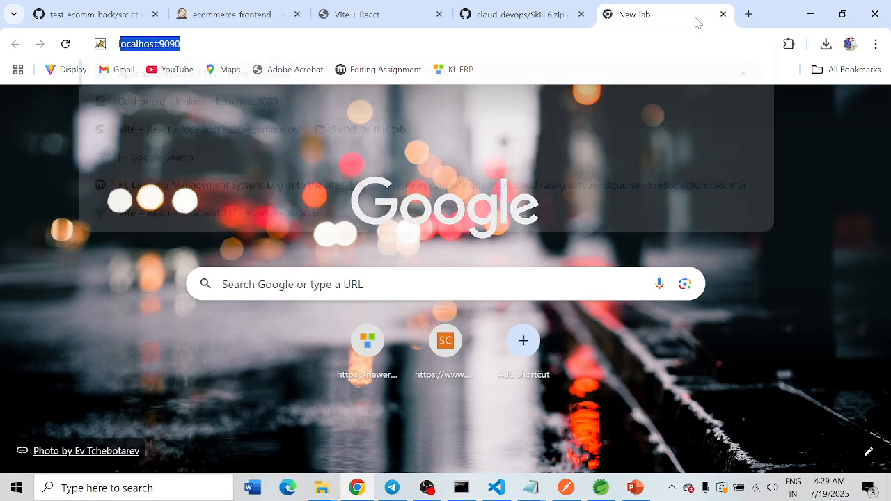
key(Return)
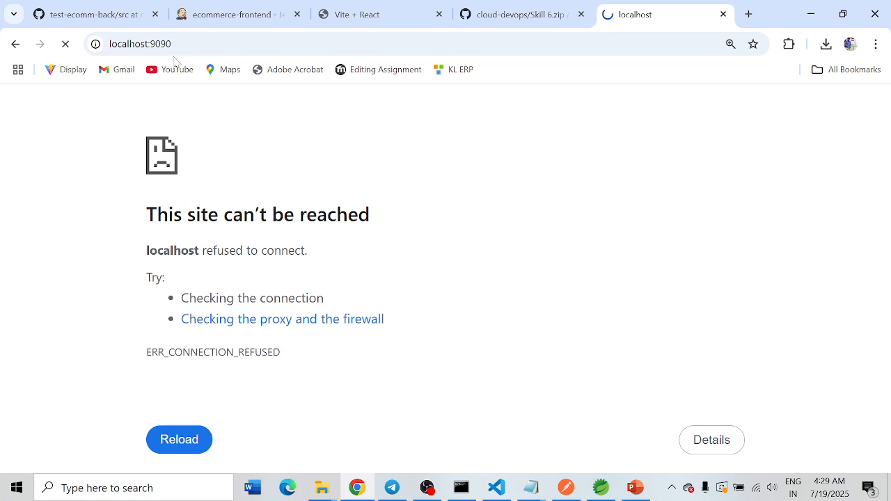
drag(166, 45, 154, 45)
click(496, 359)
click(602, 488)
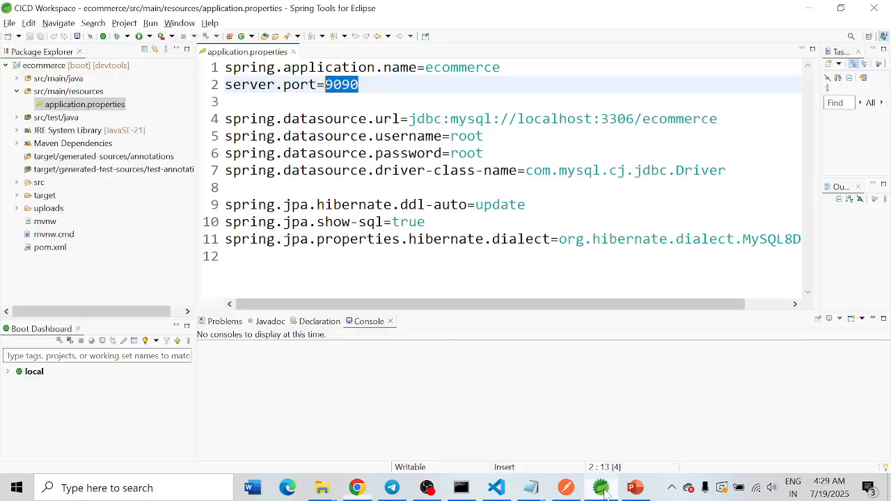
click(603, 489)
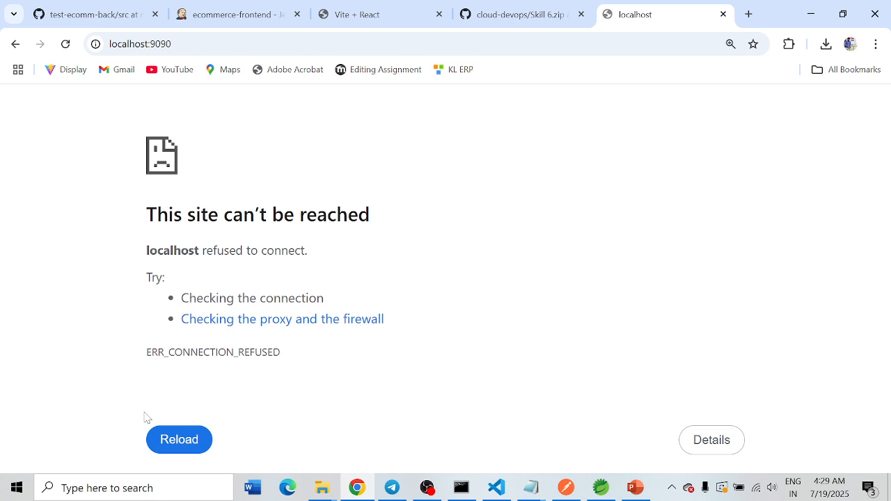
Step: Check the actions available for the Apache Tomcat 9.0 Tomcat9 service in Windows Services, and highlight the localhost:9090 page's message text
key(super+r)
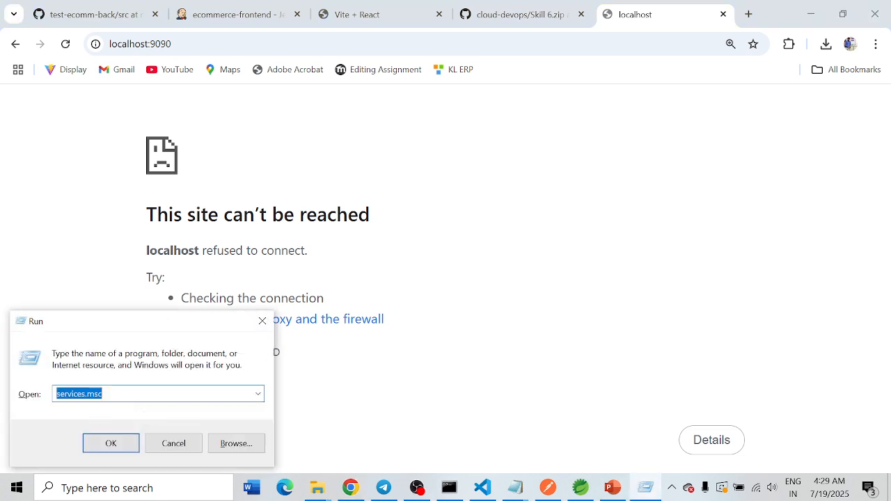
click(122, 436)
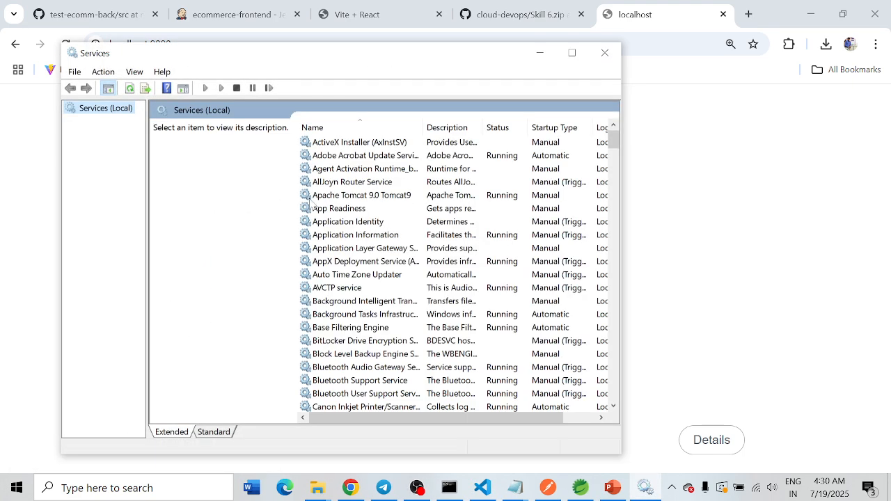
click(322, 198)
right_click(338, 197)
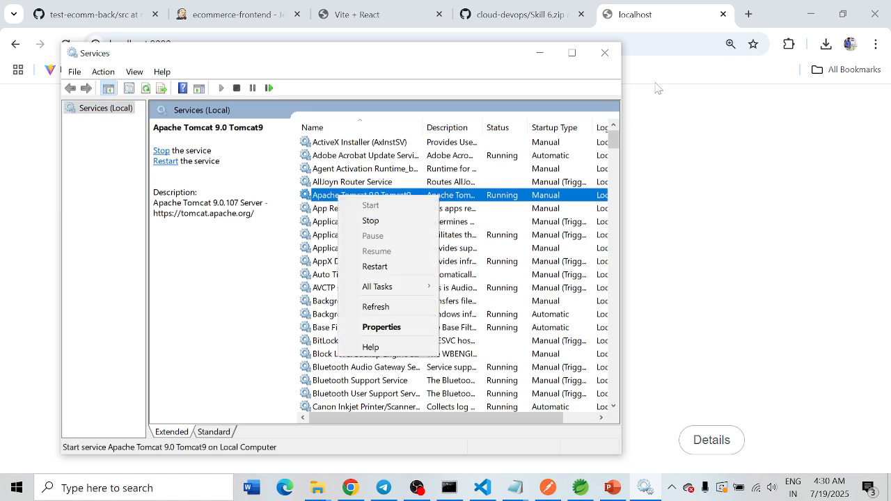
click(606, 53)
click(605, 53)
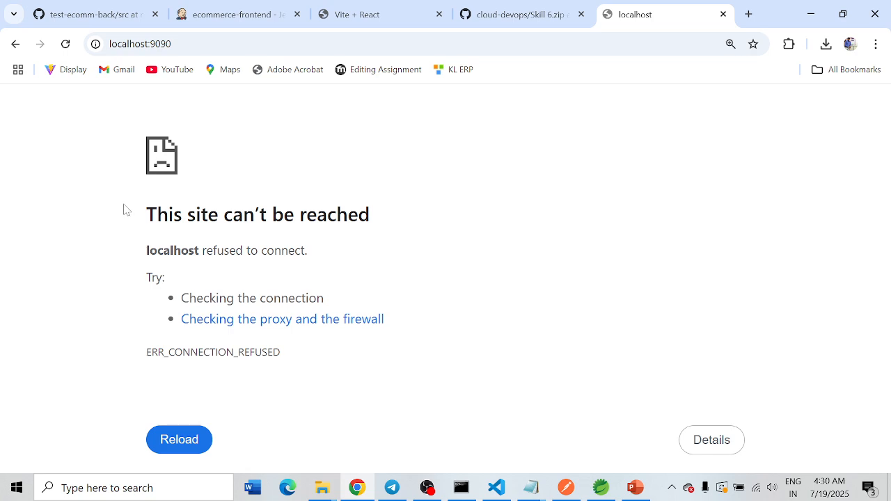
drag(123, 206, 360, 368)
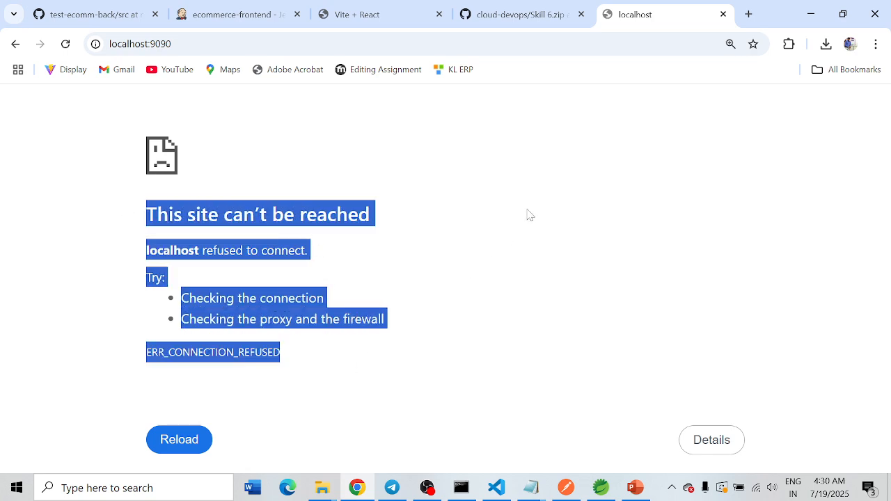
Step: Switch to Spring Tools and examine the datasource URL, username and password lines in application.properties
click(601, 488)
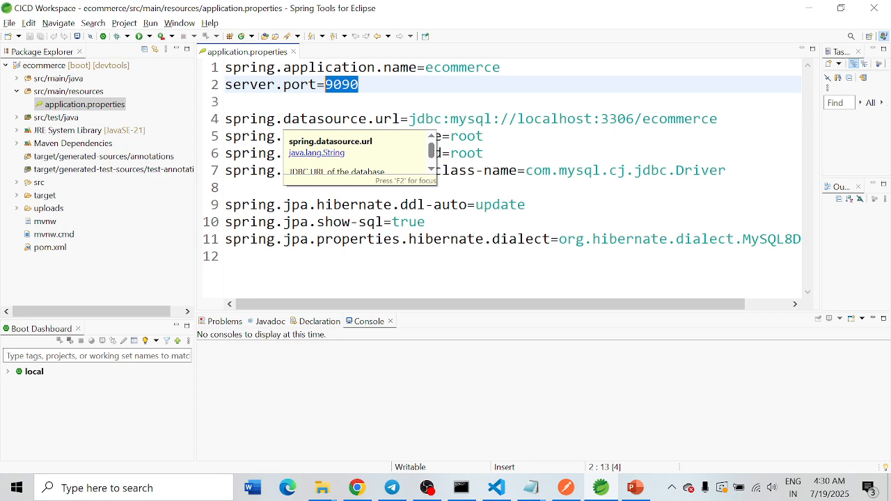
click(486, 153)
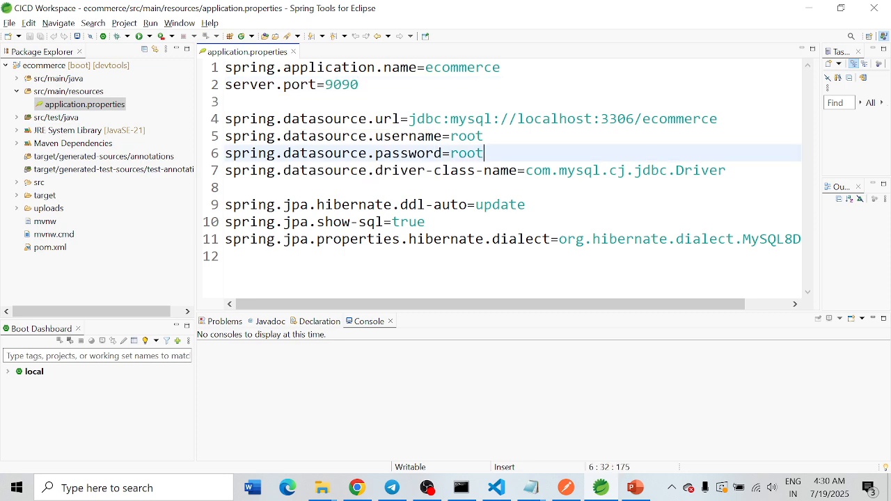
drag(718, 119, 642, 119)
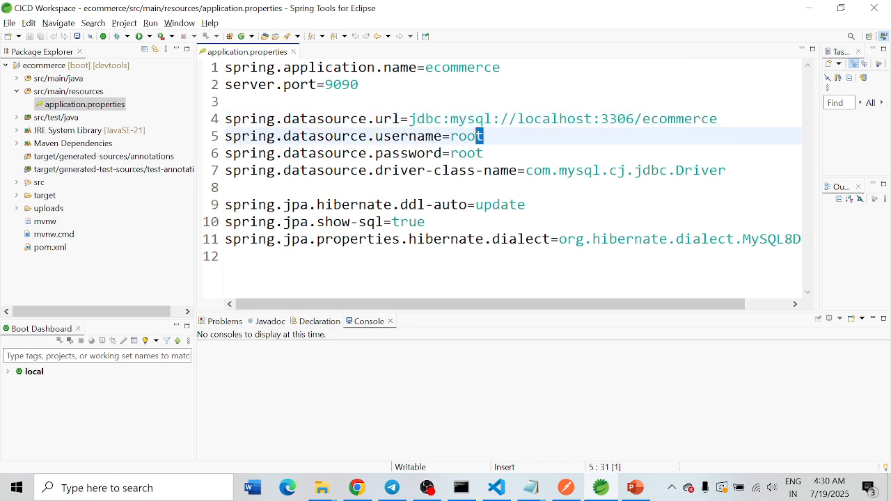
drag(485, 136, 450, 153)
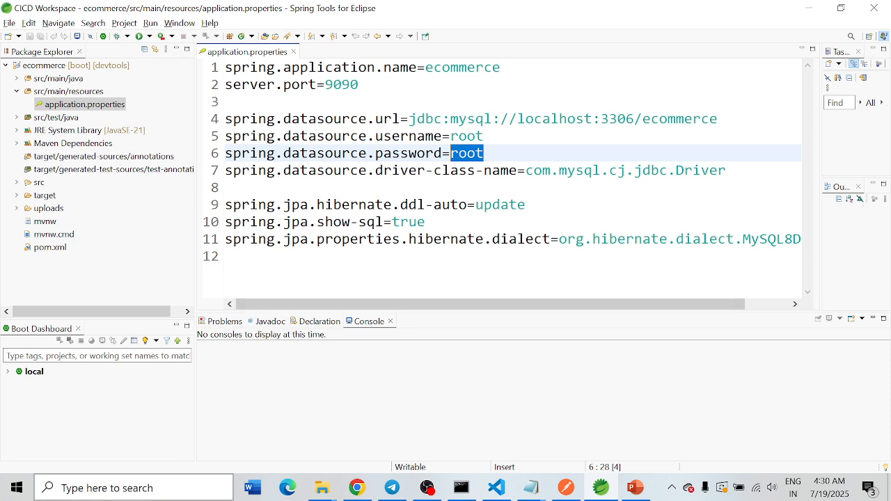
Step: Launch MySQL Workbench 8.0 CE and set up a new connection named DB-123-ecomm
click(181, 496)
text(mySQL Workbench 8.0 CE)
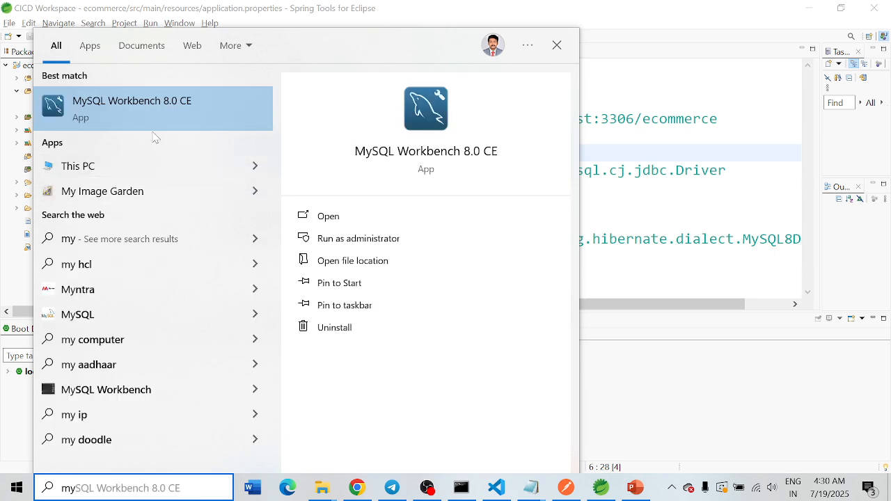
click(159, 118)
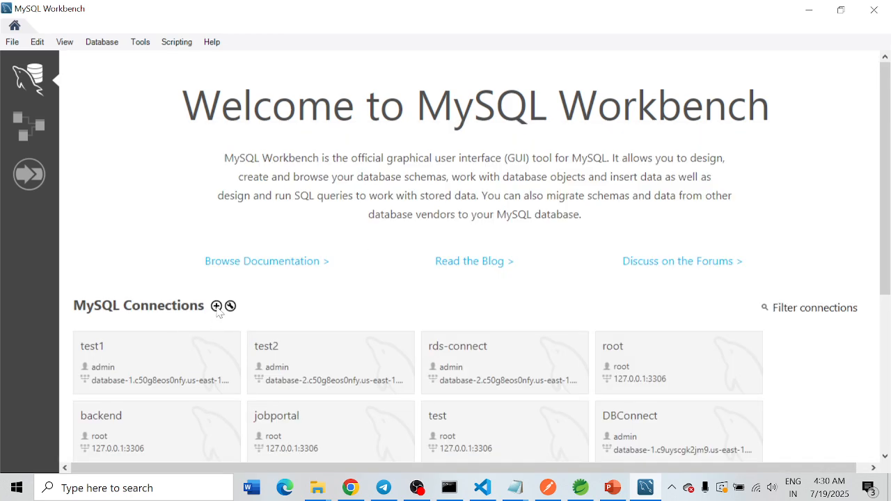
click(216, 305)
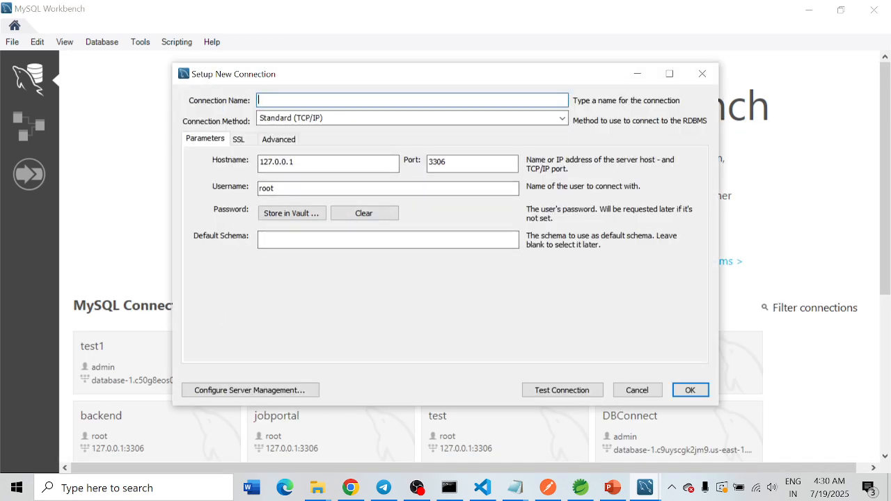
text(DB-123-ecomm)
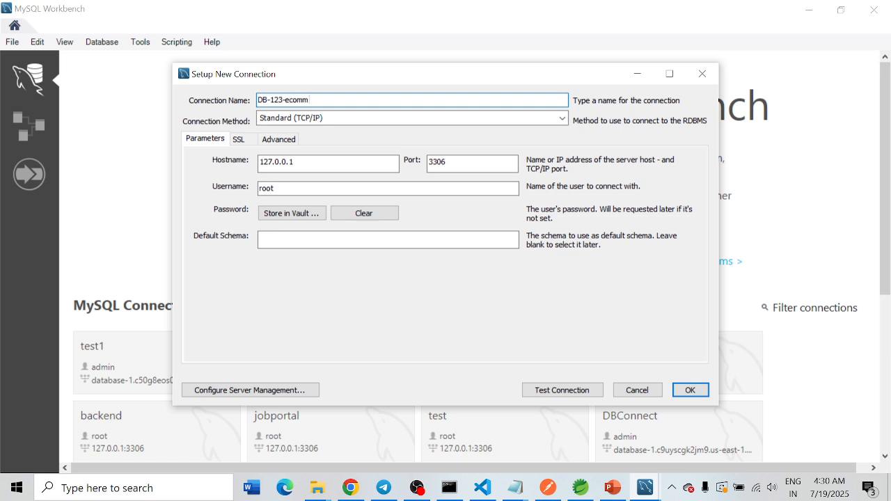
drag(315, 101, 208, 99)
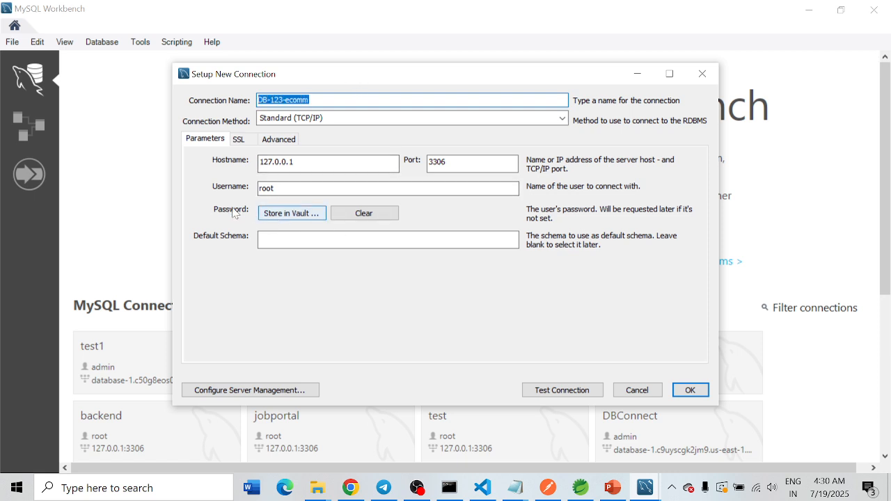
Step: Store the root user's password in the vault for the new connection and test the connection
click(291, 213)
text(*)
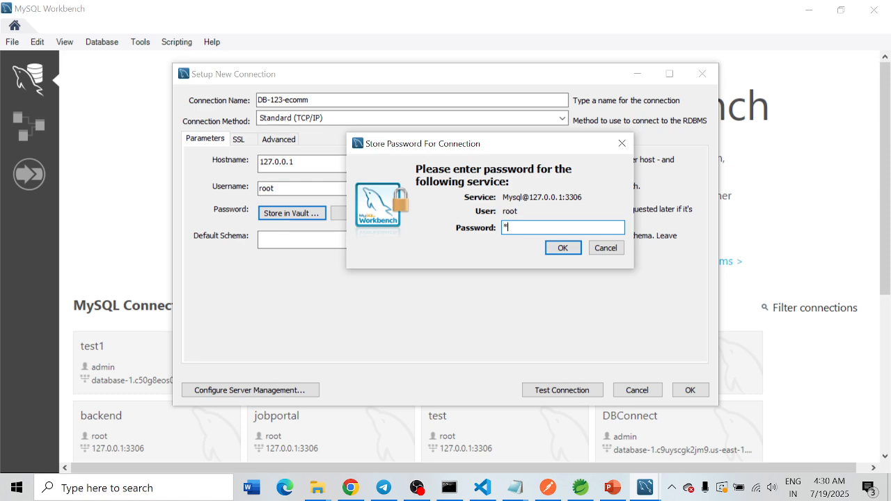
click(563, 248)
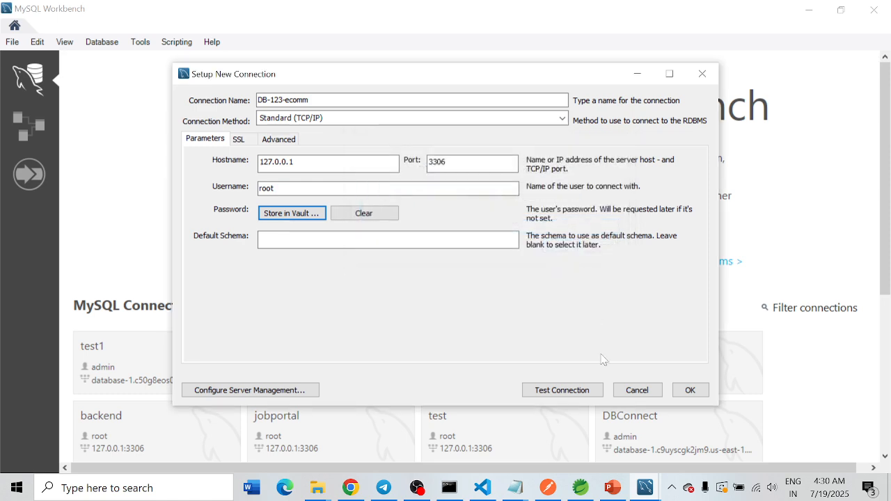
click(555, 392)
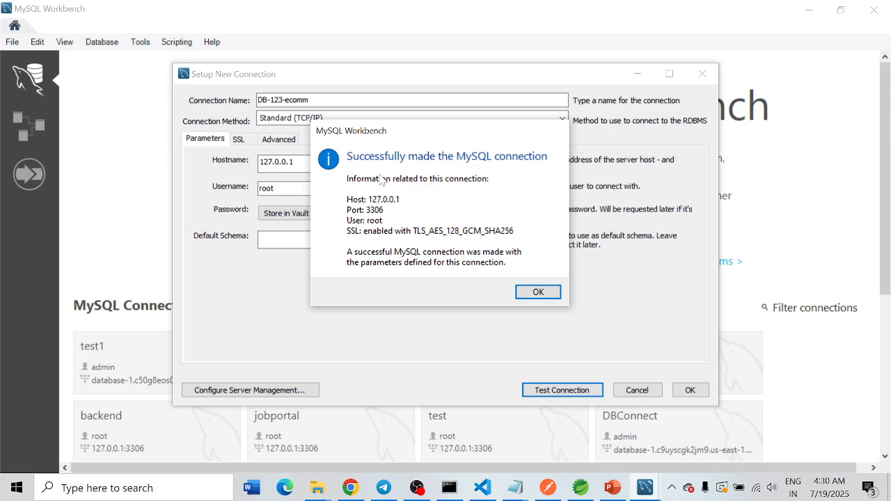
click(537, 292)
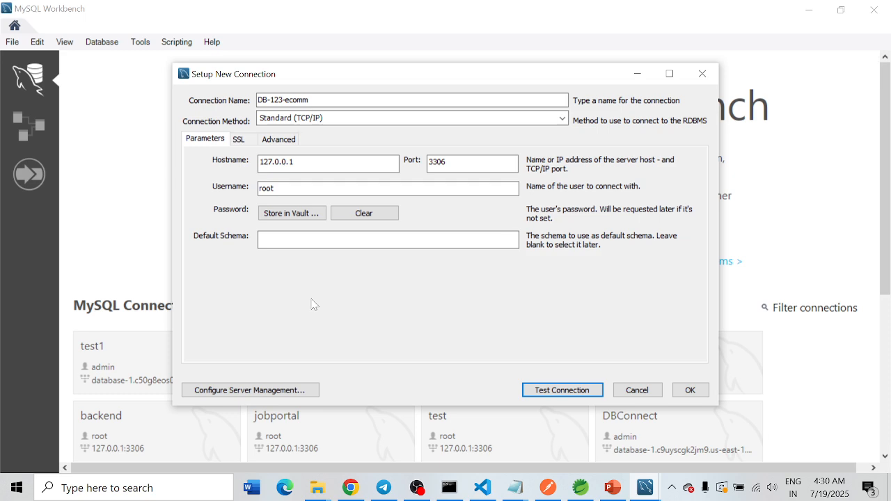
Step: Save the new connection and open DB-123-ecomm from the MySQL connections
click(687, 390)
scroll(640, 299, down, 5)
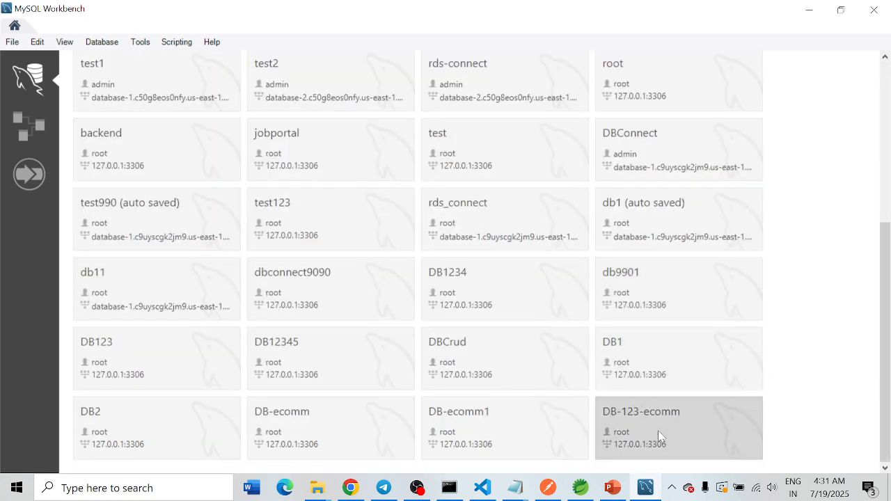
click(640, 424)
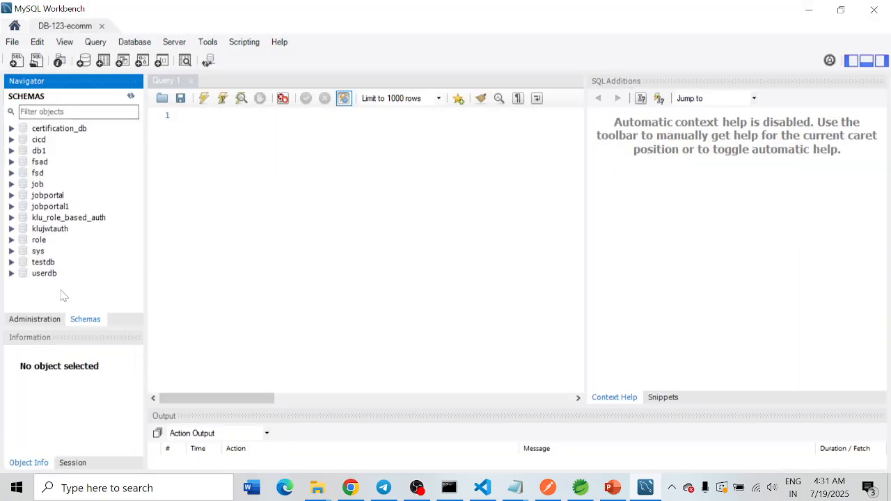
Step: Switch to Spring Tools, copy the database name ecommerce from the datasource URL in application.properties, and return to MySQL Workbench
click(581, 488)
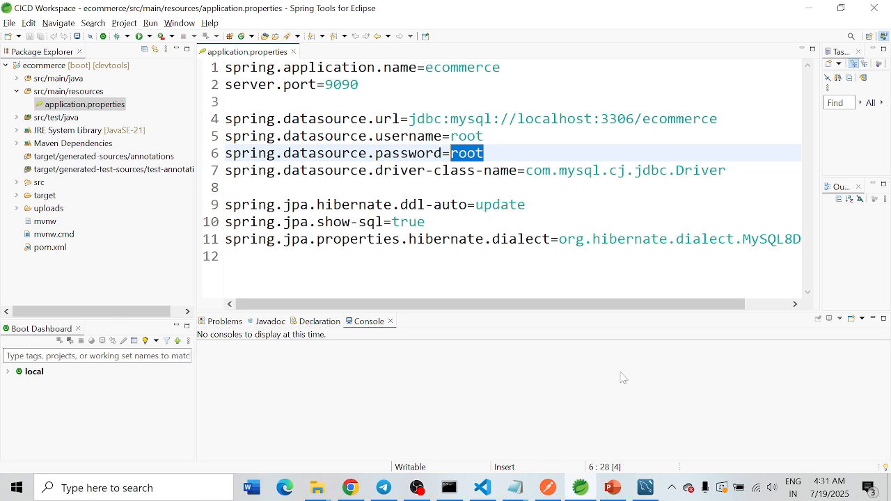
drag(719, 120, 643, 119)
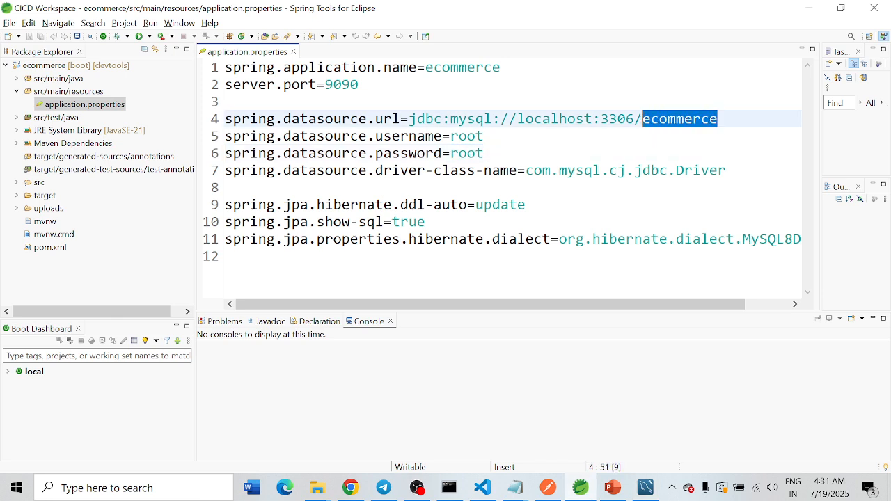
right_click(688, 140)
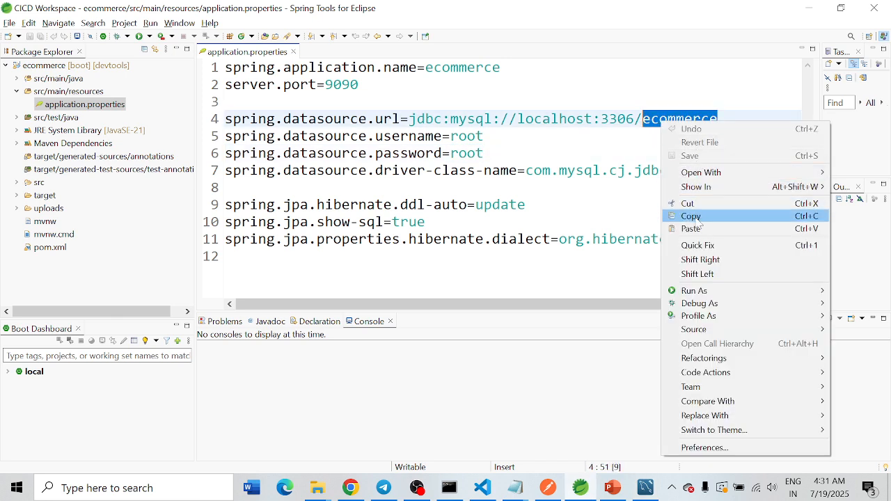
click(689, 215)
click(807, 10)
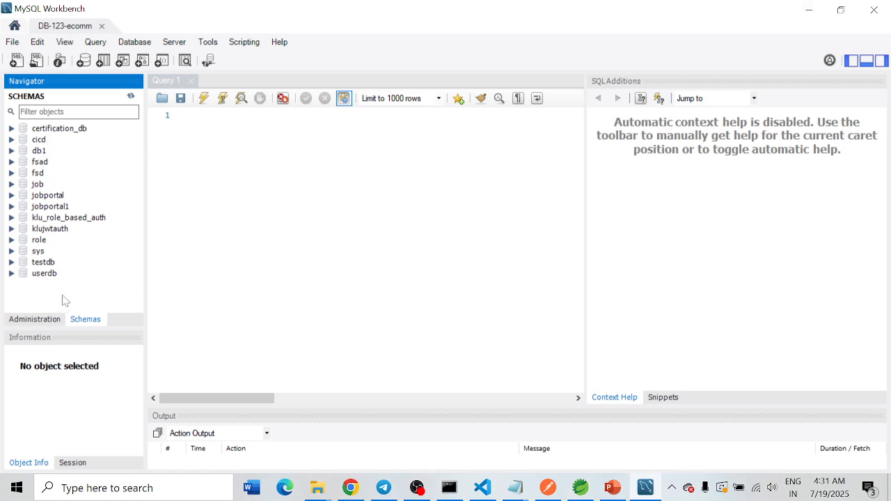
Step: Create a schema named ecommerce on the DB-123-ecomm connection and expand it to select its Tables node
right_click(64, 298)
click(106, 319)
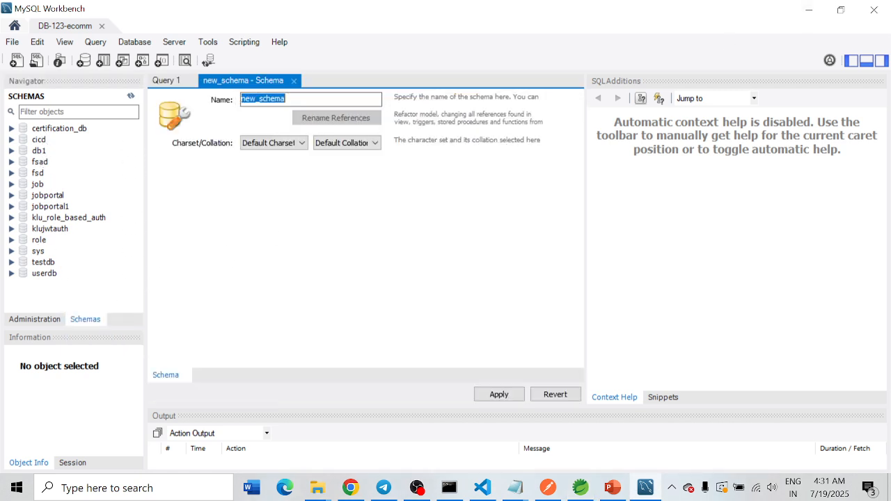
text(ecommerce)
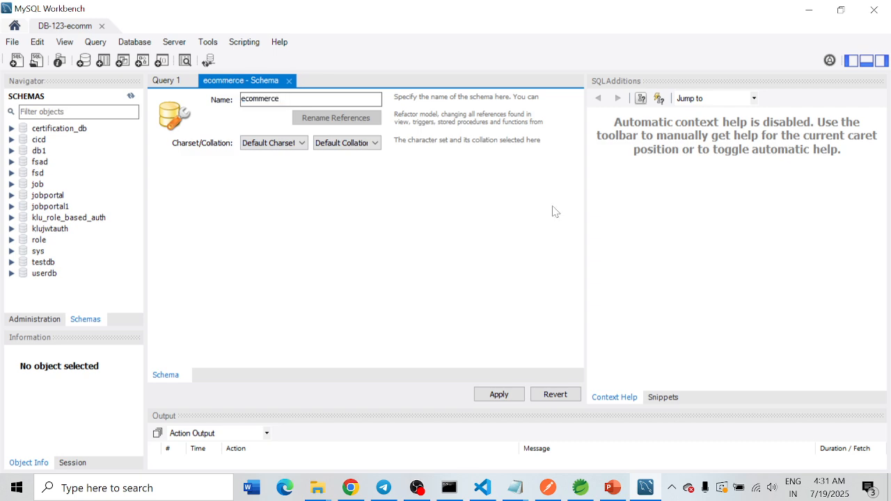
click(487, 397)
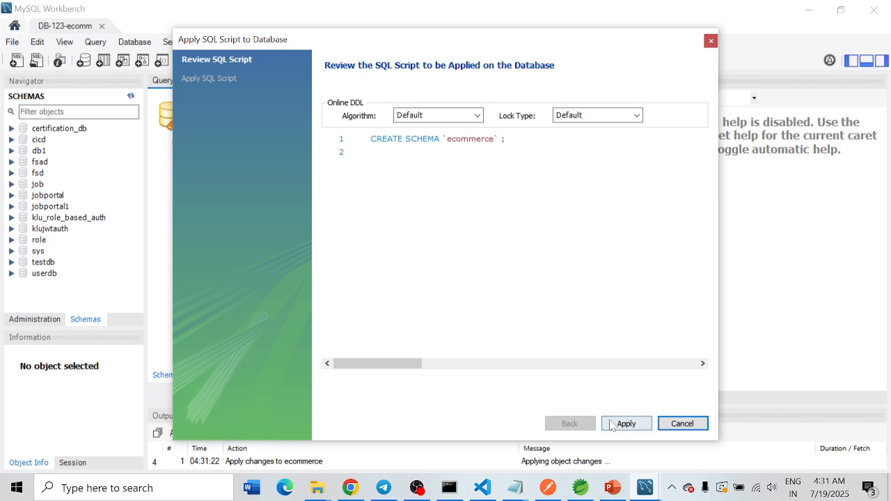
click(629, 425)
click(628, 425)
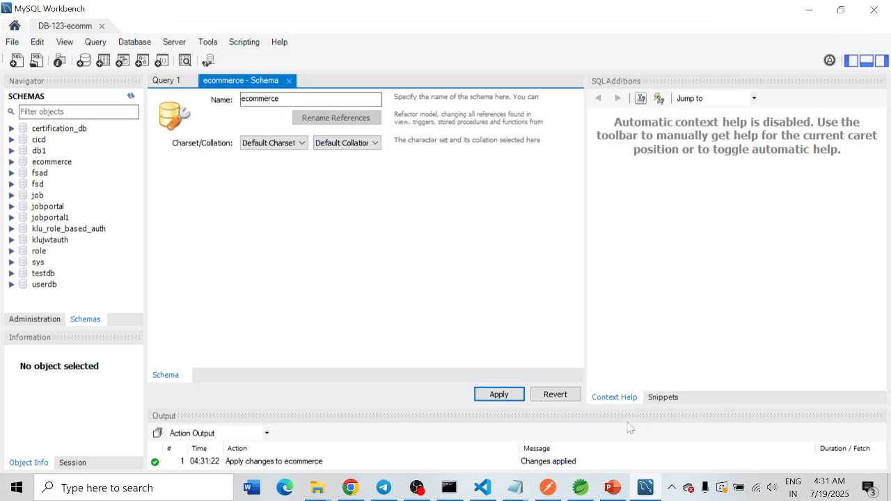
click(32, 164)
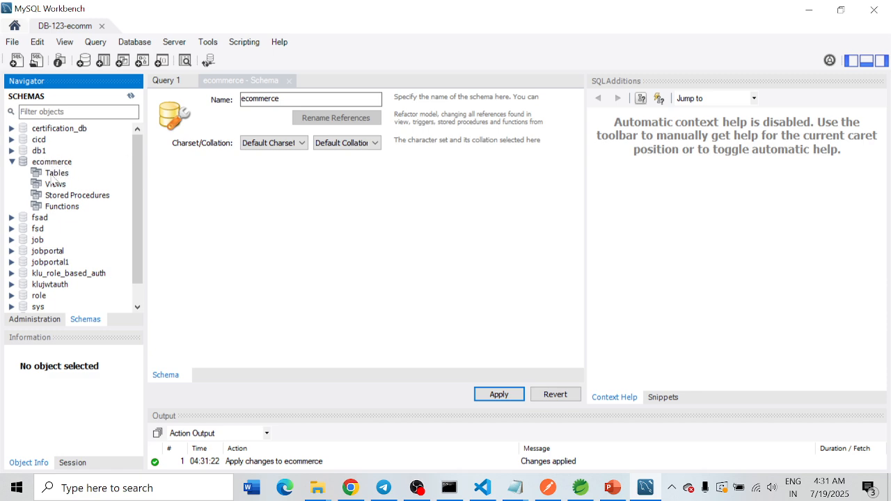
click(54, 174)
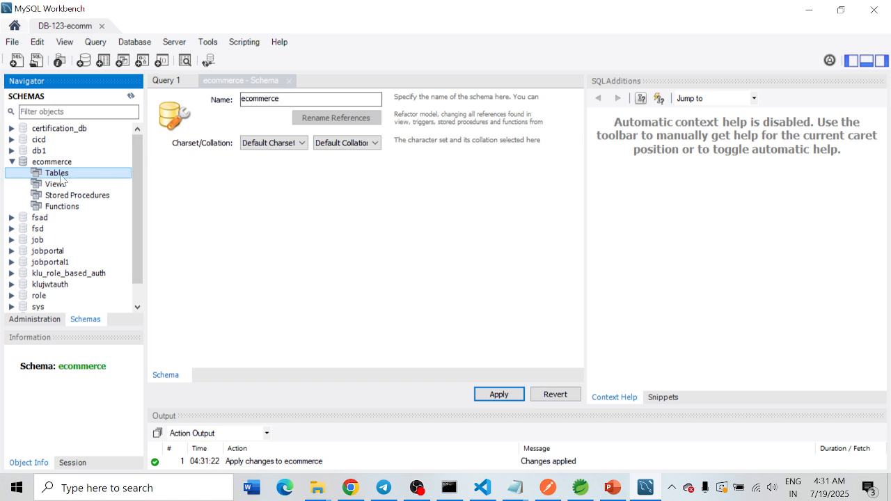
Step: Switch to Spring Tools and run the ecommerce project as a Spring Boot App
click(581, 488)
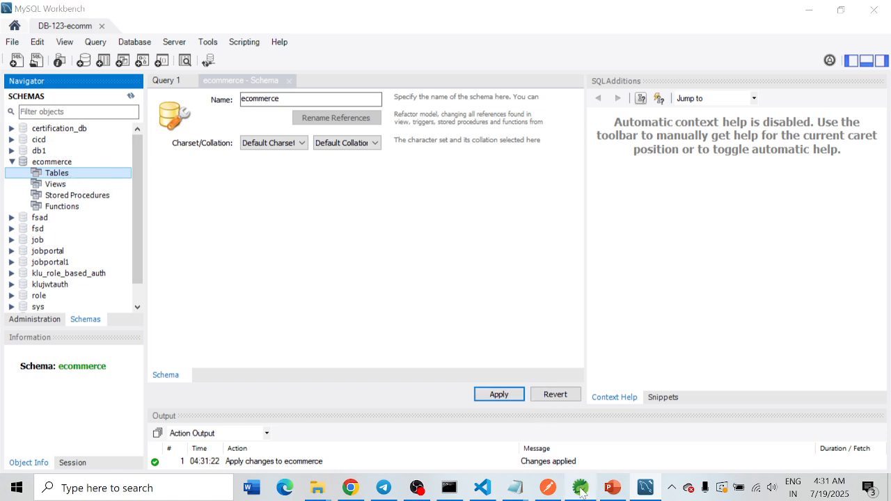
click(582, 488)
click(582, 488)
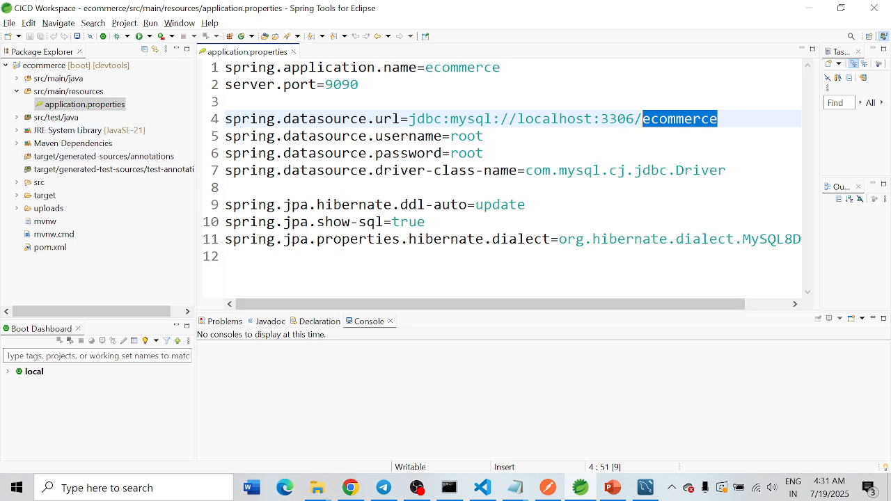
right_click(51, 67)
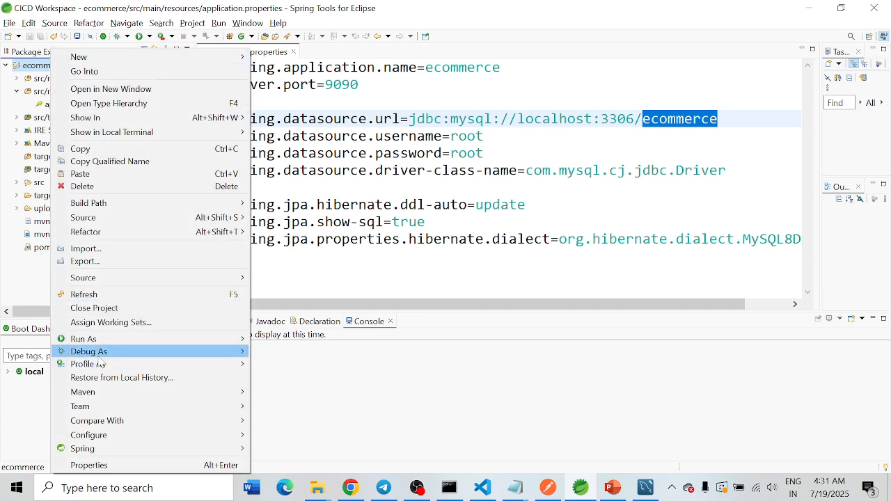
mouse_move(236, 346)
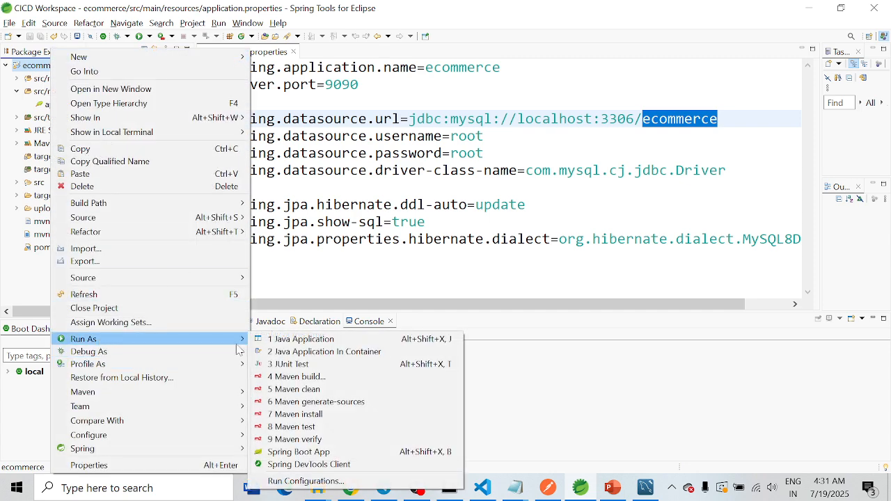
click(303, 456)
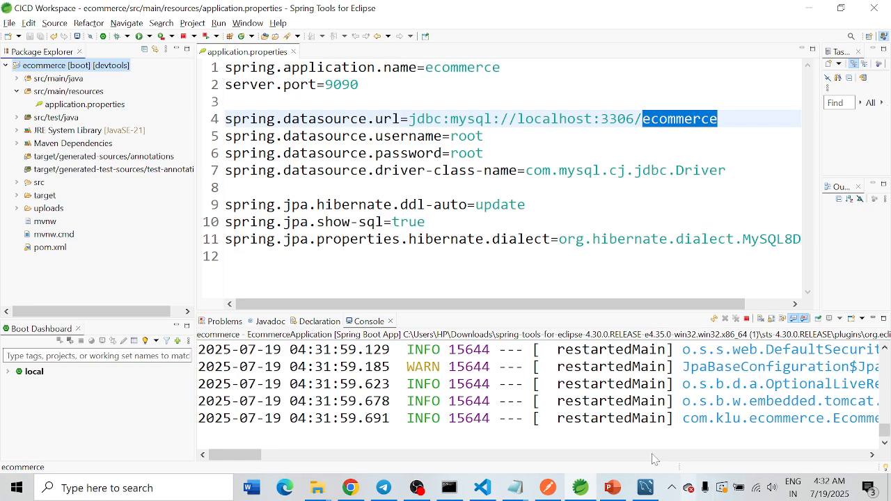
Step: Check the Tomcat port and the application startup messages at the end of the console log
drag(262, 455, 311, 464)
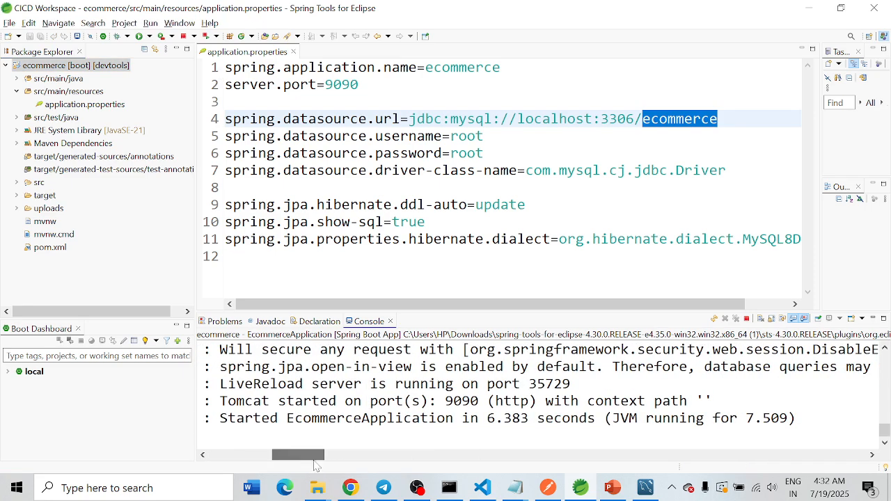
mouse_move(454, 401)
mouse_down()
mouse_move(479, 401)
mouse_move(446, 401)
mouse_up()
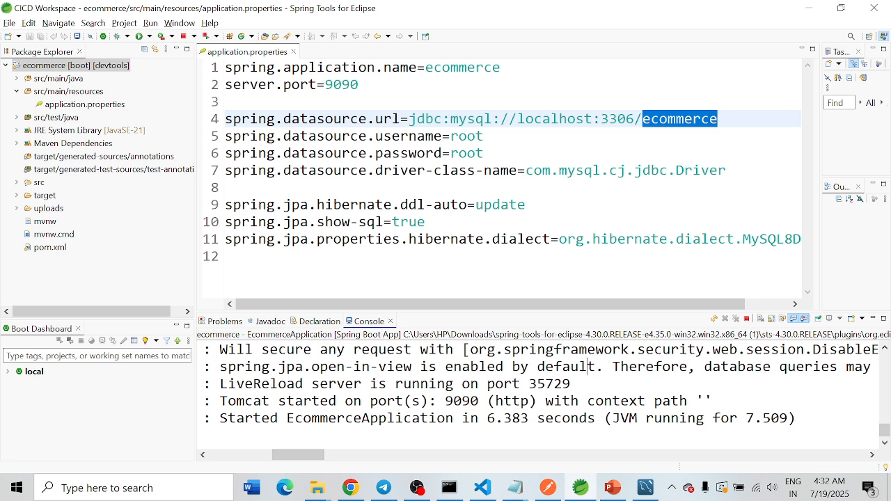
Step: Switch to MySQL Workbench, refresh the schemas and list the rows of the ecommerce schema's products table
click(646, 488)
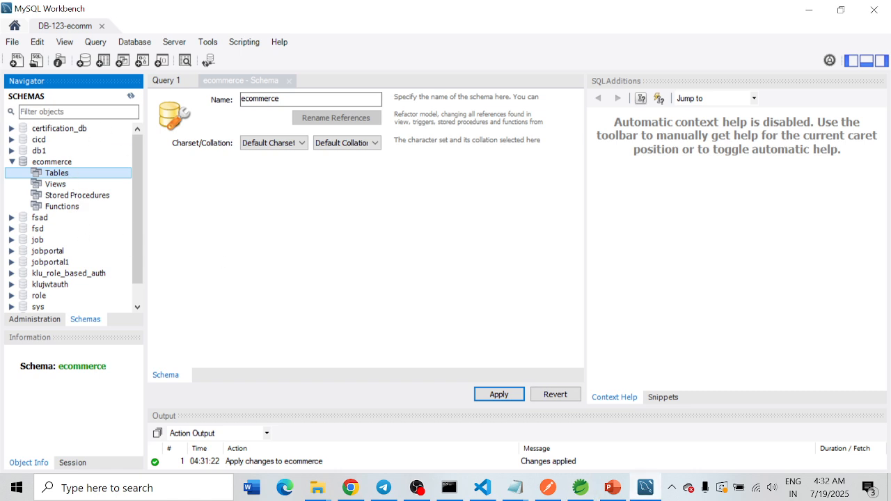
click(131, 96)
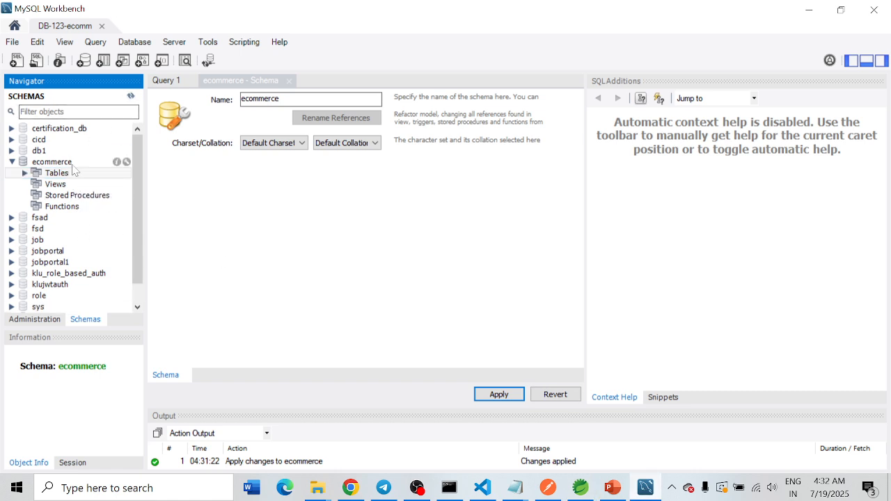
click(29, 174)
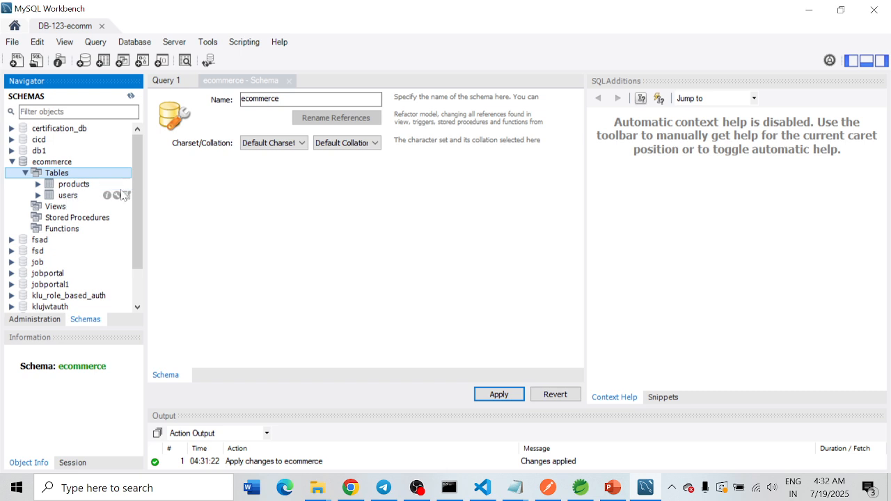
click(125, 184)
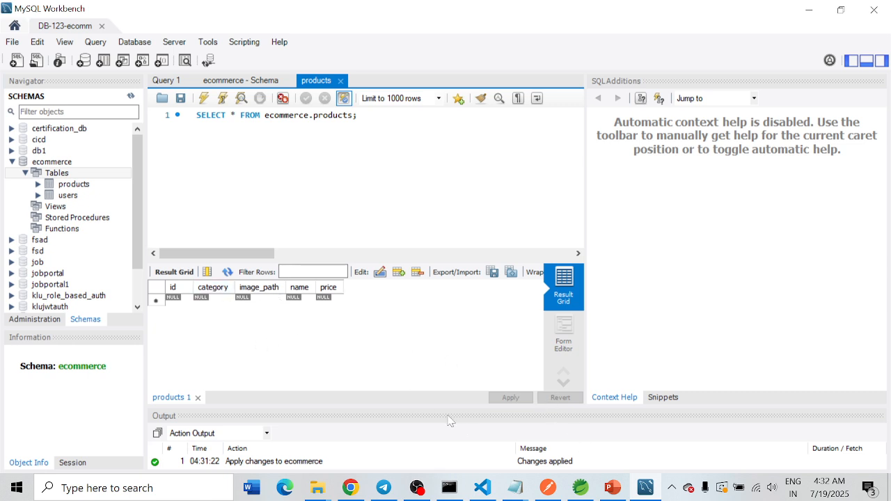
Step: Copy the four-row INSERT INTO products statement from Notepad and paste it below the SELECT query in MySQL Workbench
mouse_move(517, 489)
click(413, 442)
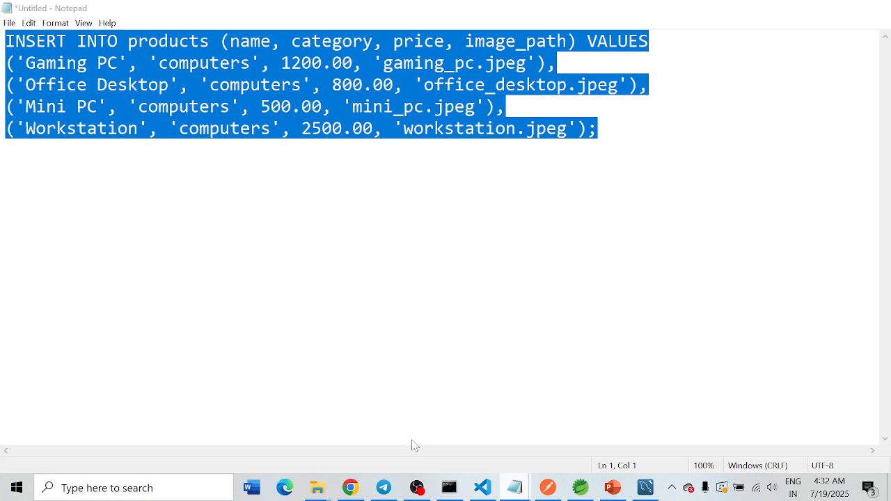
click(47, 41)
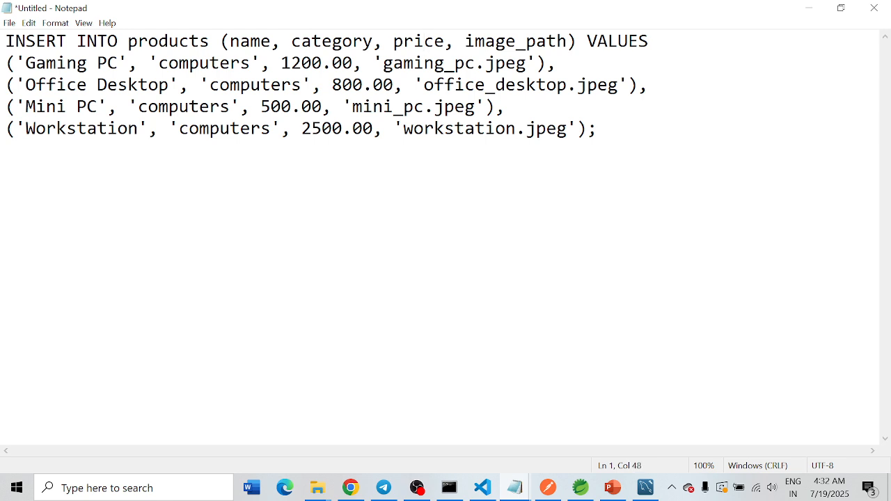
drag(597, 129, 5, 41)
key(ctrl+c)
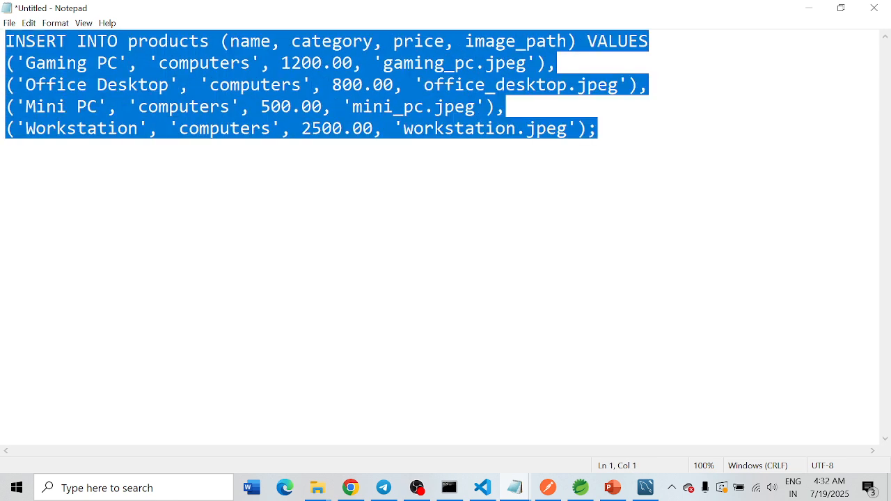
click(351, 487)
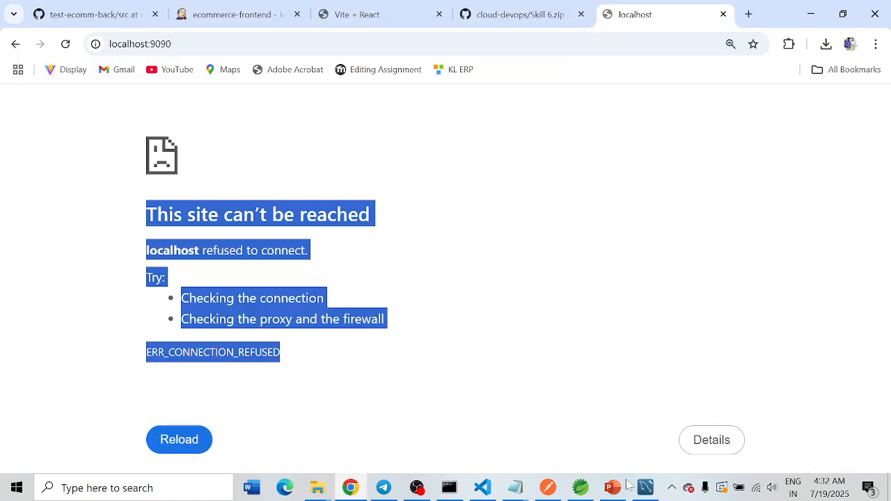
click(646, 488)
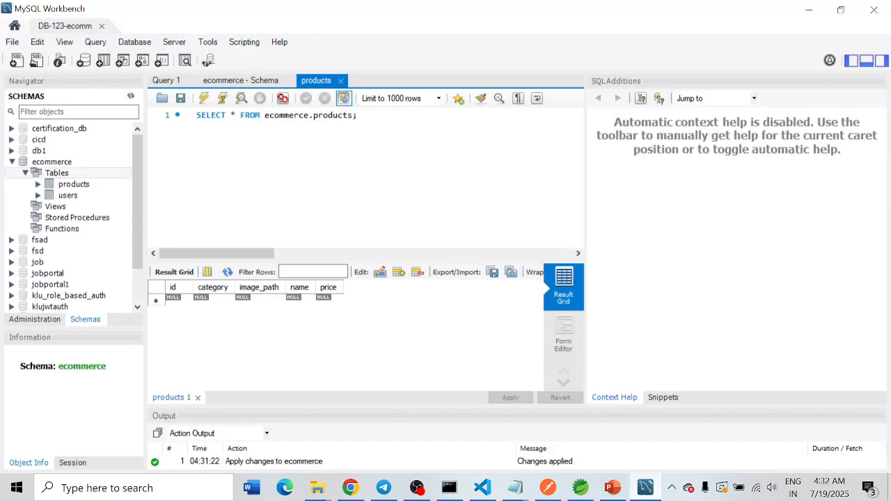
key(Return)
key(Return)
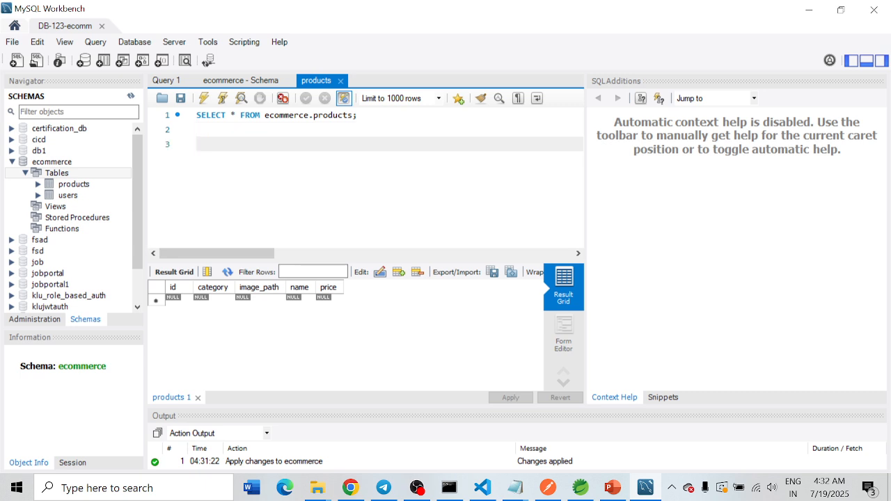
key(ctrl+v)
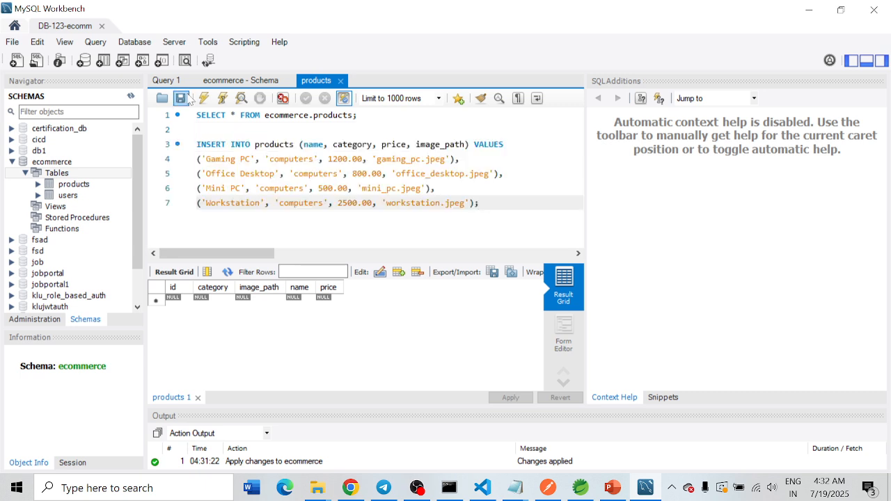
Step: Qualify the INSERT statement's table name as ecommerce.products and delete the SELECT statement above it
click(254, 144)
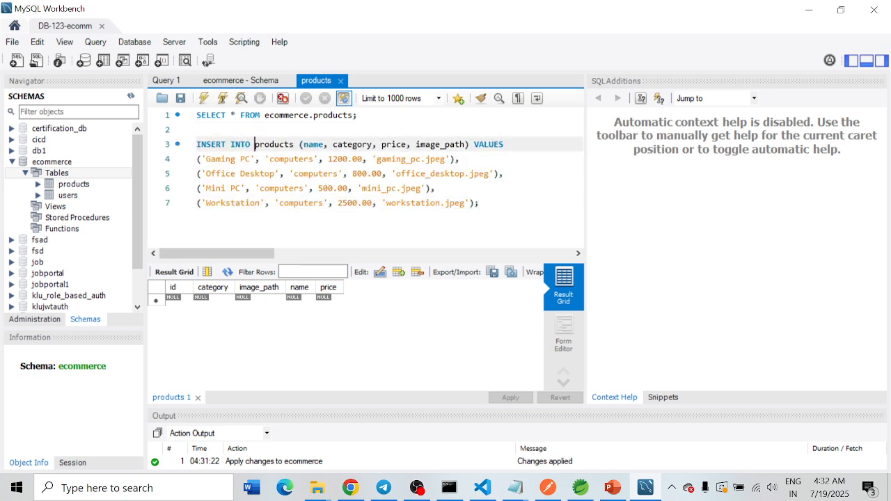
drag(315, 114, 274, 115)
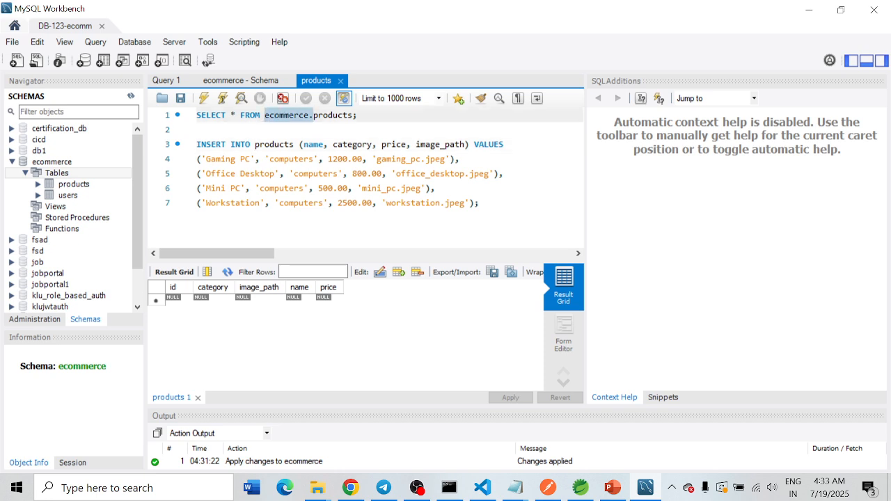
click(255, 144)
text(ecommerce.)
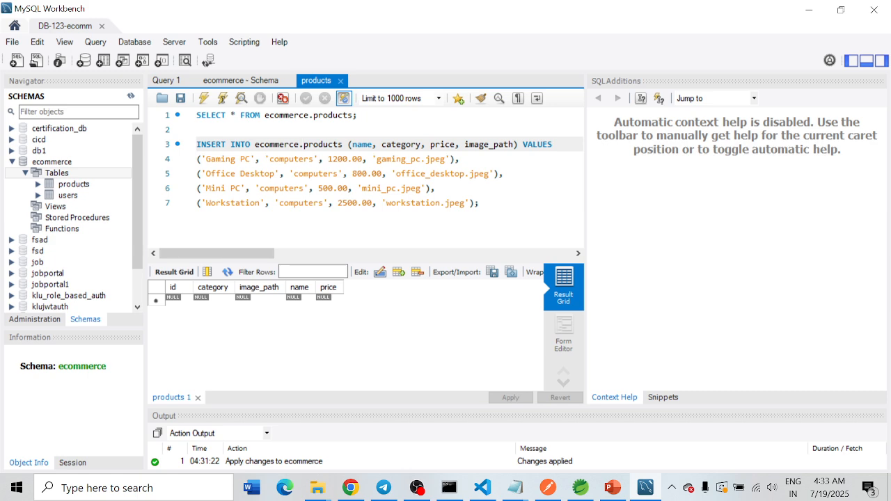
drag(358, 115, 187, 124)
key(Delete)
key(Delete)
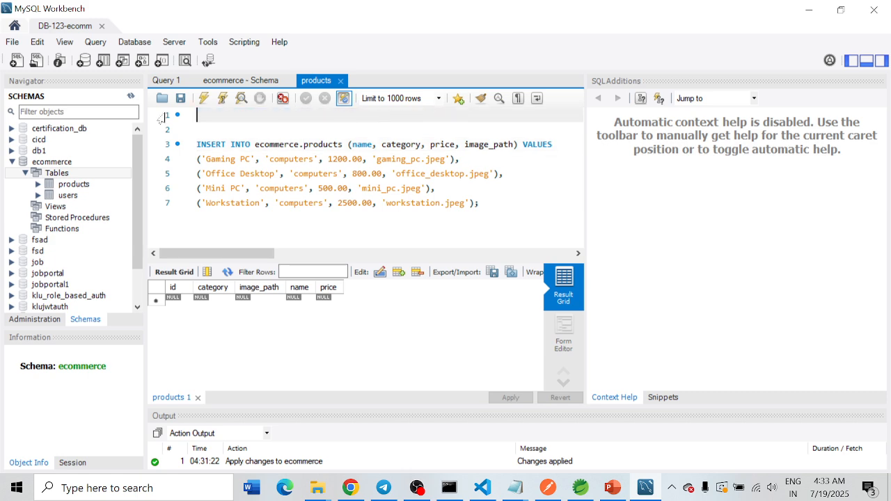
Step: Execute the INSERT statement, refresh the schemas and list the rows of the products table
click(203, 99)
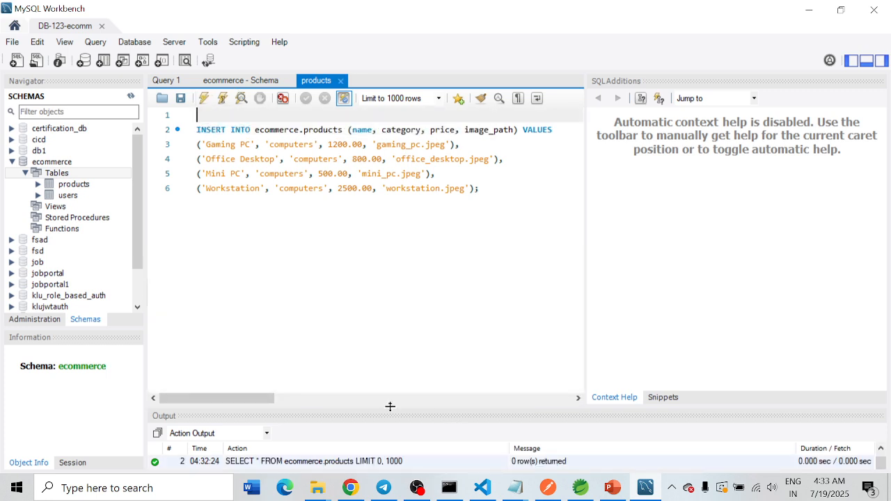
click(131, 96)
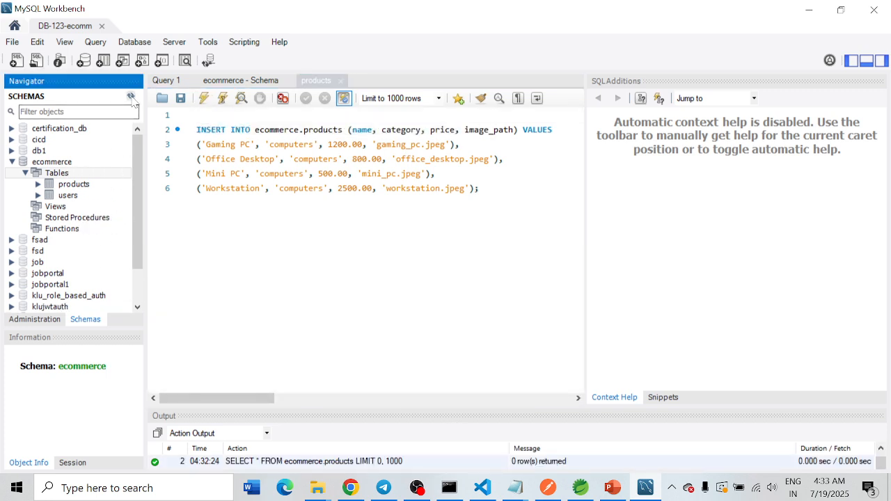
click(127, 184)
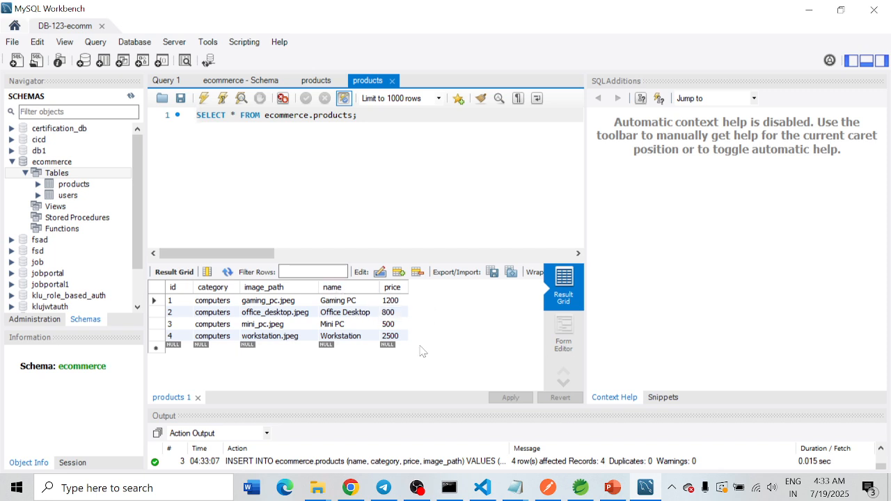
Step: Switch to Spring Tools and open ProductController.java from the com.klu.ecommerce.controller package in src/main/java
click(350, 488)
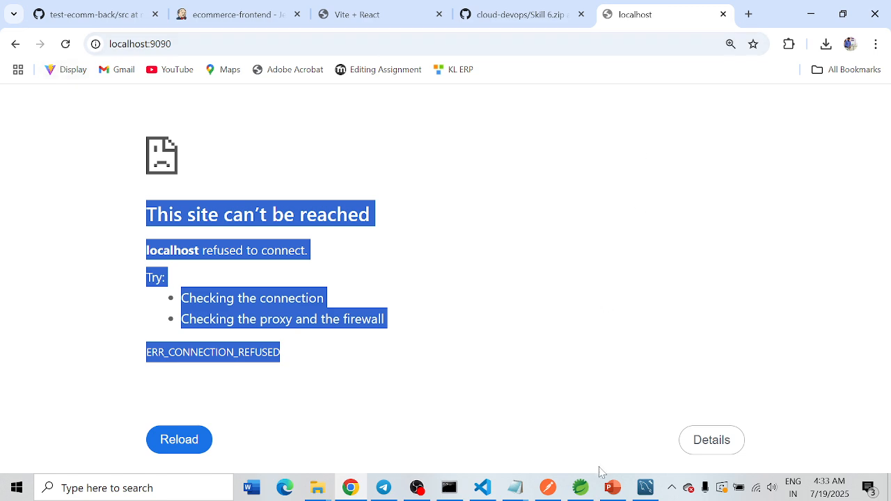
click(580, 488)
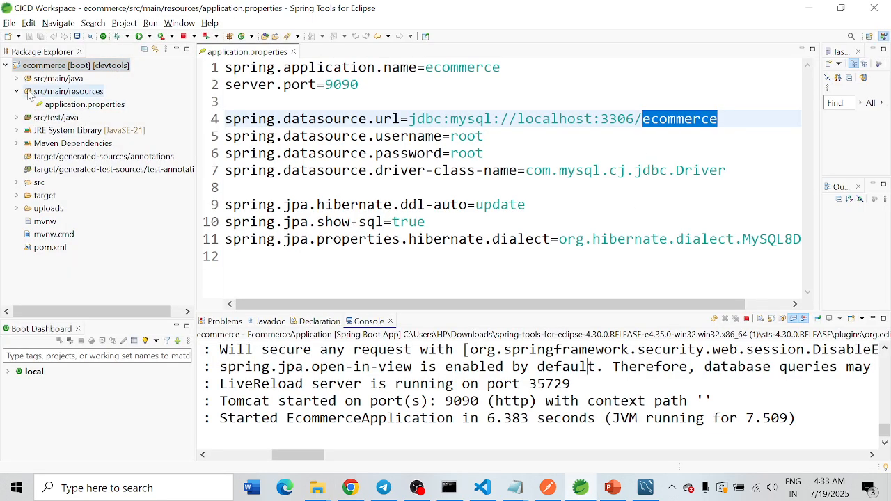
click(19, 79)
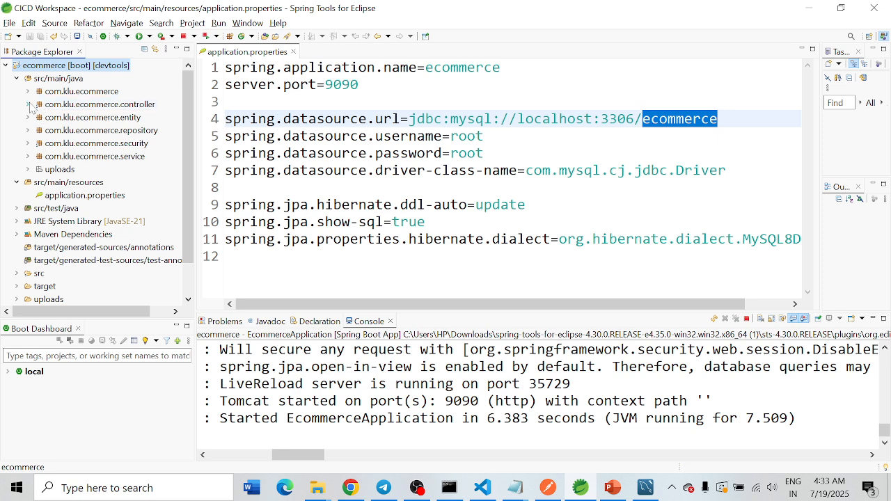
click(28, 105)
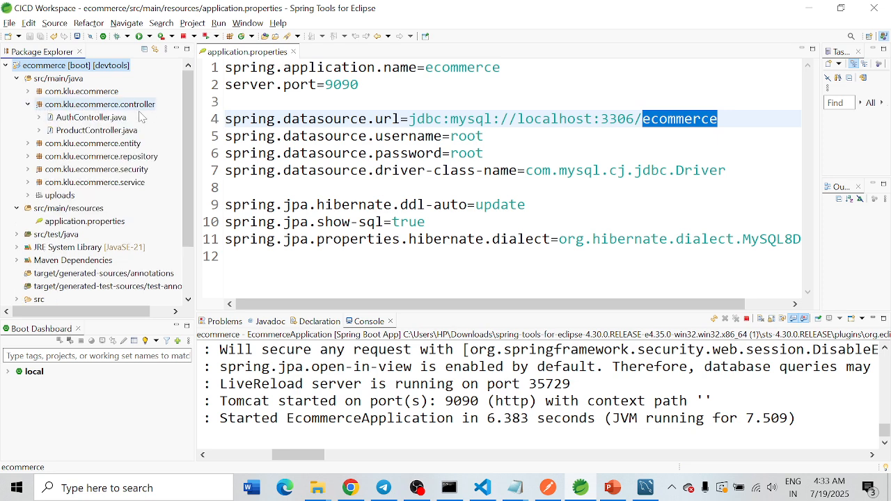
double_click(95, 131)
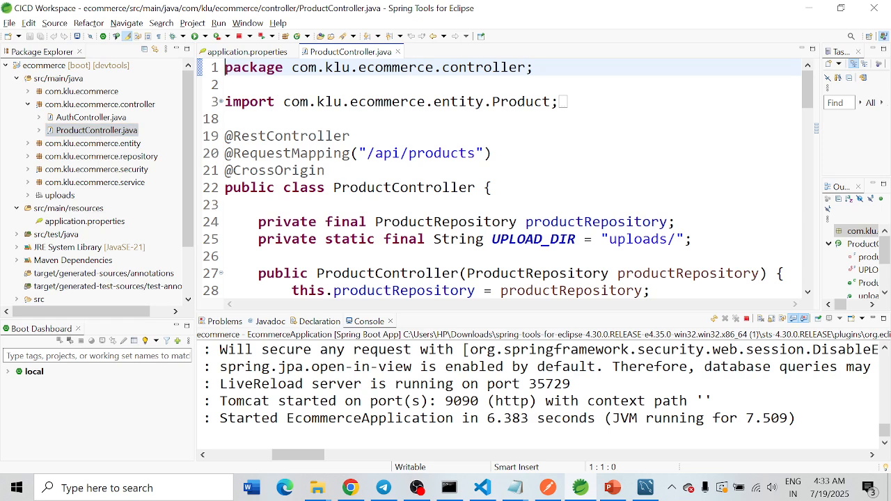
Step: Examine ProductController's request mapping path and the return type of its getAllProducts GET method
drag(477, 153, 368, 153)
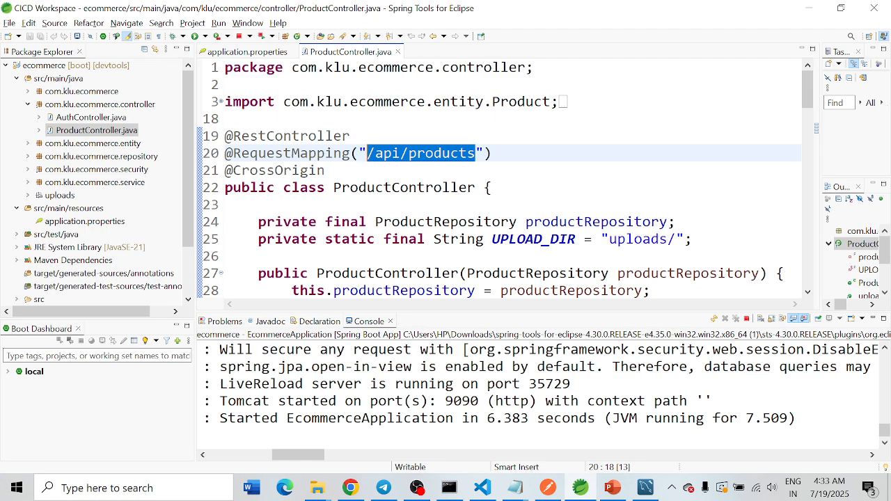
scroll(501, 178, down, 4)
scroll(502, 178, down, 4)
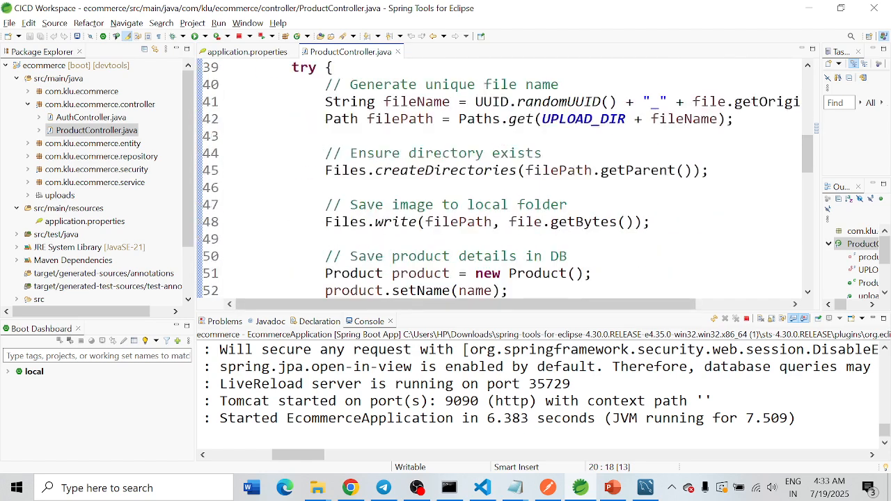
scroll(501, 179, down, 5)
scroll(501, 178, down, 3)
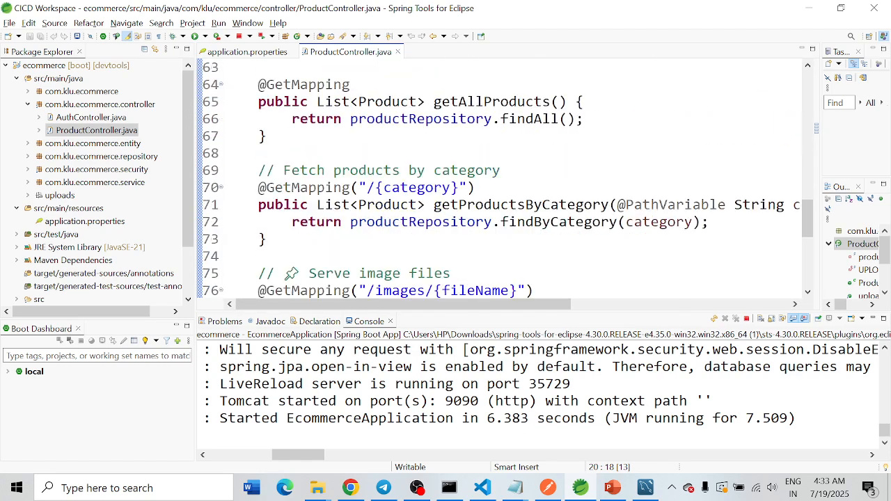
scroll(501, 178, up, 1)
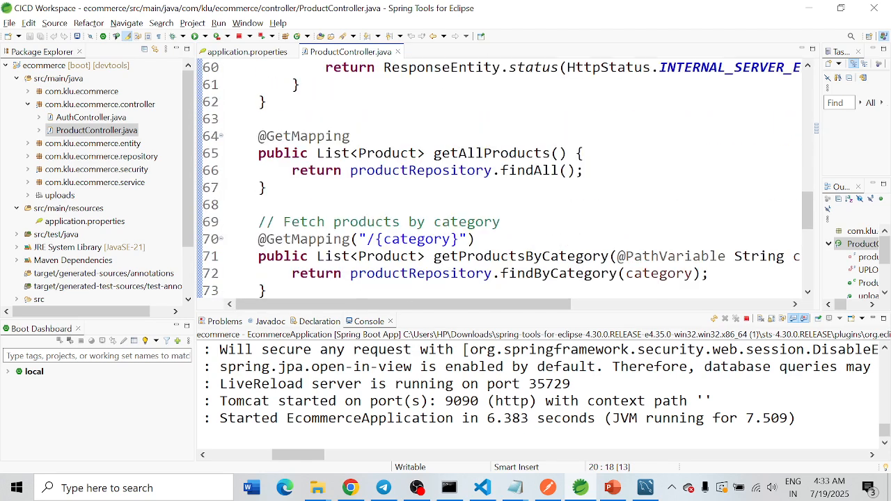
drag(318, 153, 359, 153)
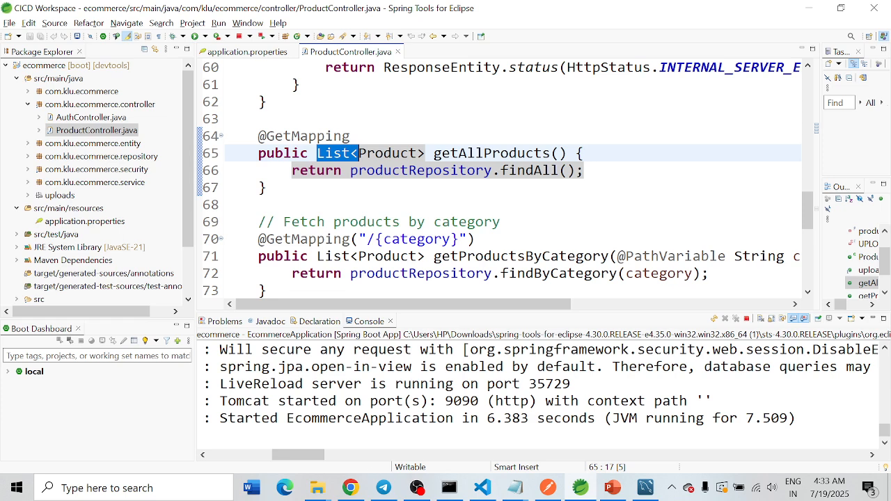
Step: Switch to Chrome and load localhost:9090/api/products
click(350, 487)
click(652, 36)
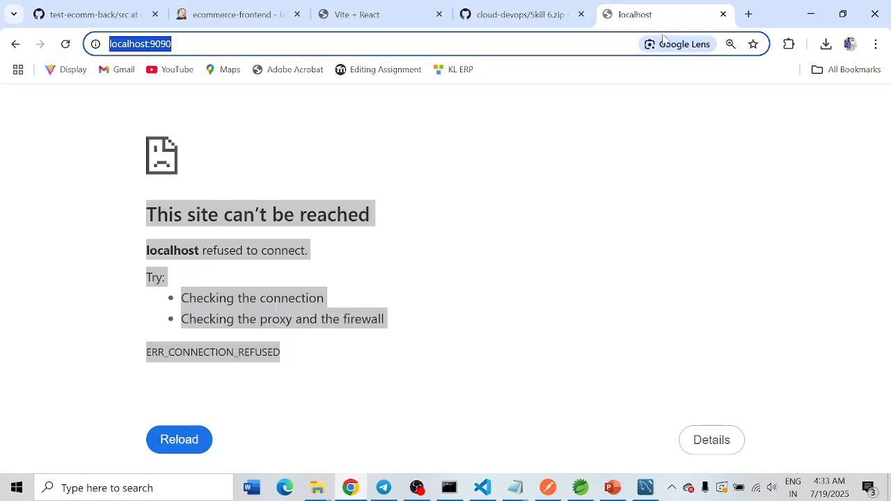
text(lo)
key(End)
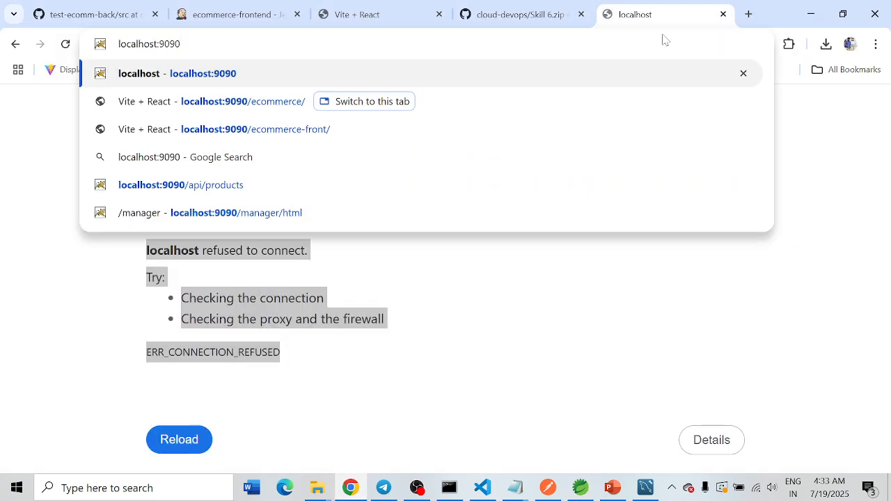
text(/api)
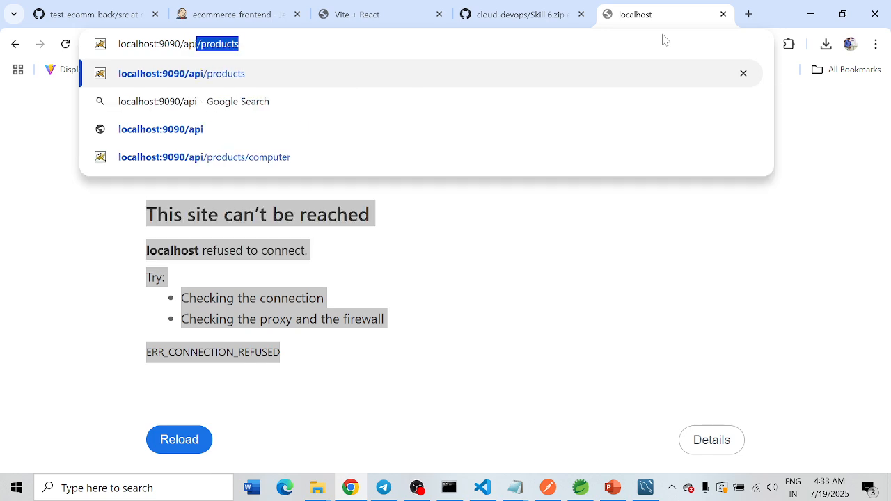
key(End)
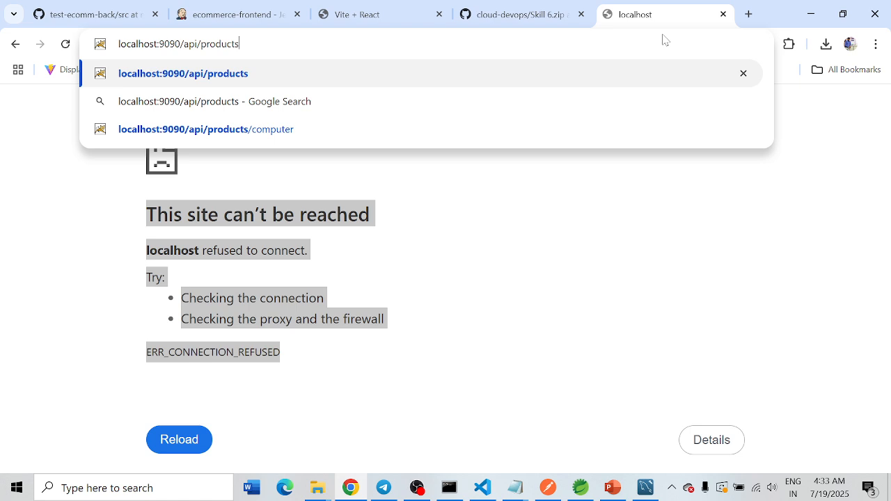
key(Return)
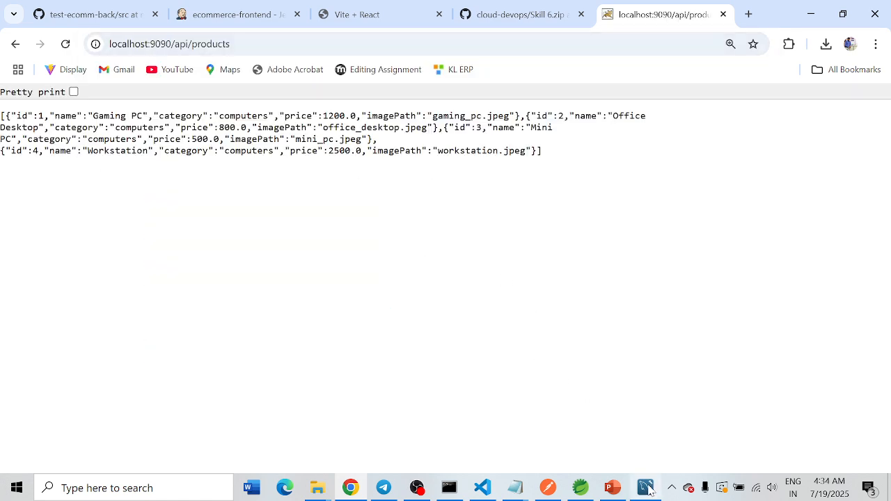
Step: Pretty-print the products API response, review the returned product records and close that page
click(73, 91)
drag(1, 114, 126, 467)
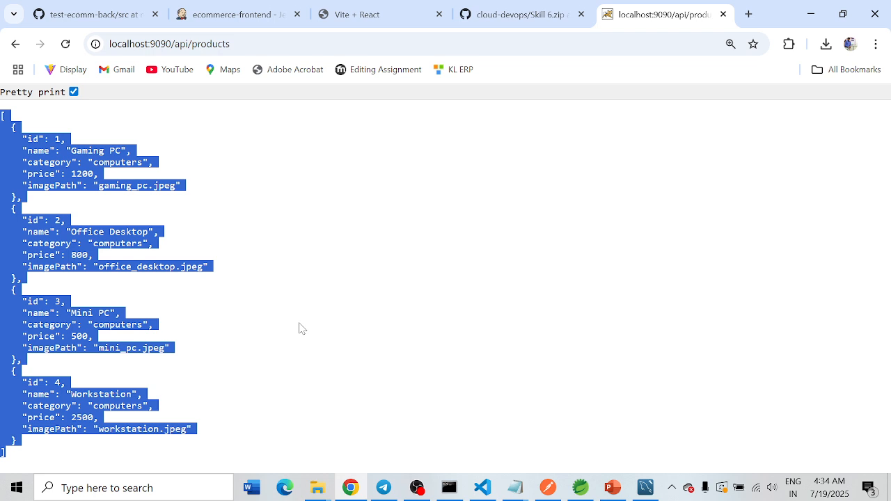
click(723, 14)
Step: Switch to Spring Tools, terminate the running ecommerce application and remove its console output
click(580, 488)
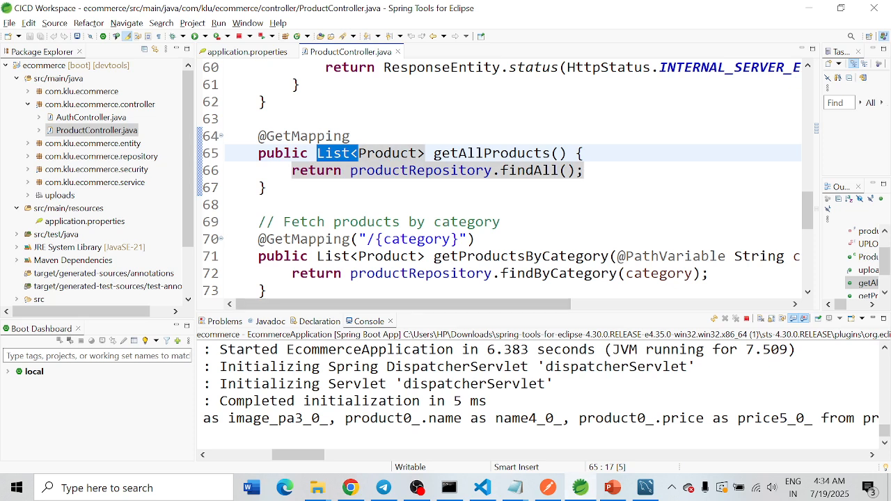
click(746, 319)
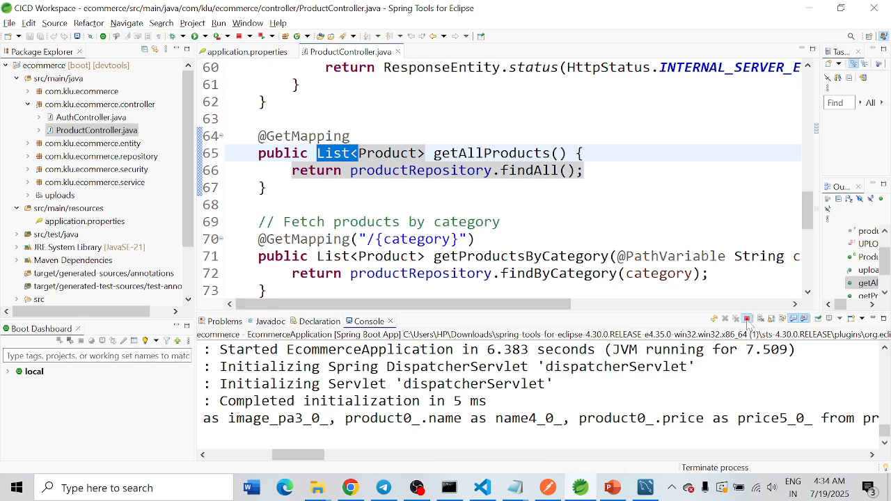
click(736, 319)
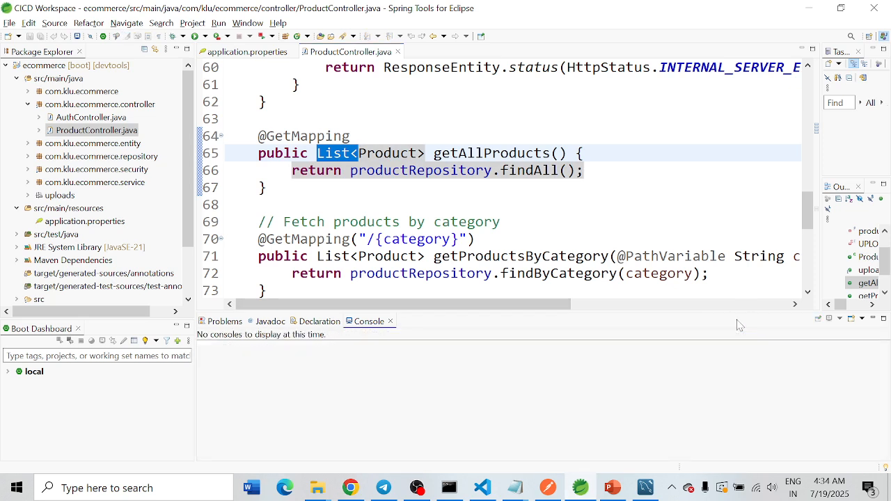
click(810, 9)
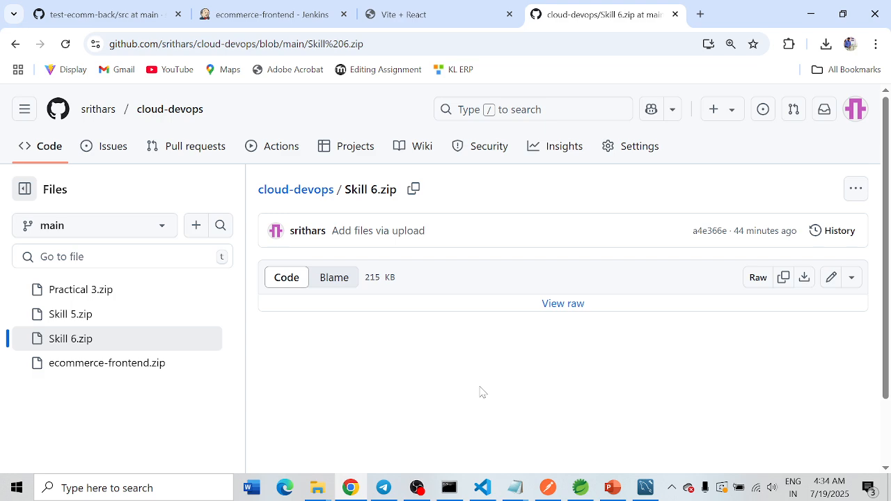
Step: Switch to File Explorer to view the contents of the ecommerce-backend project folder, and return to Chrome
mouse_move(317, 489)
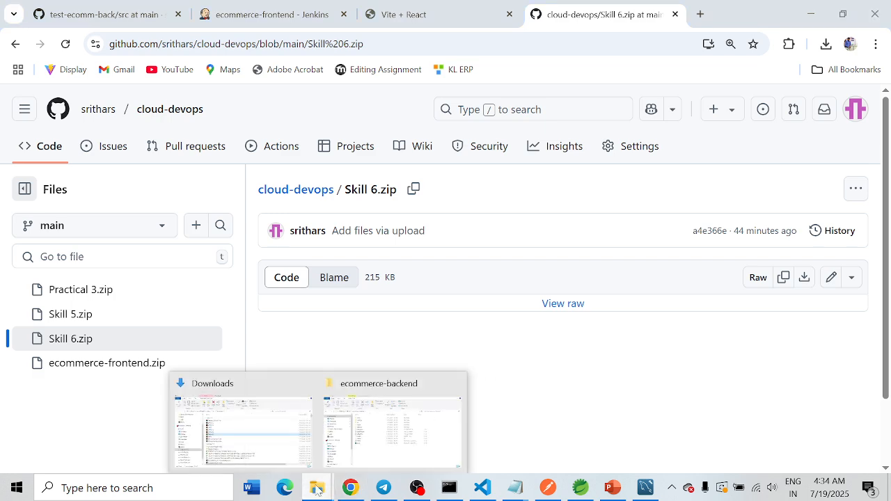
click(390, 421)
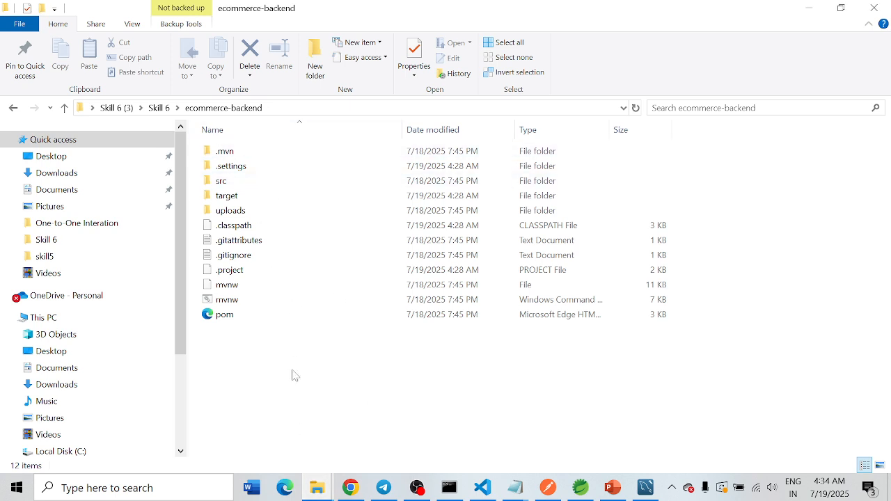
click(809, 8)
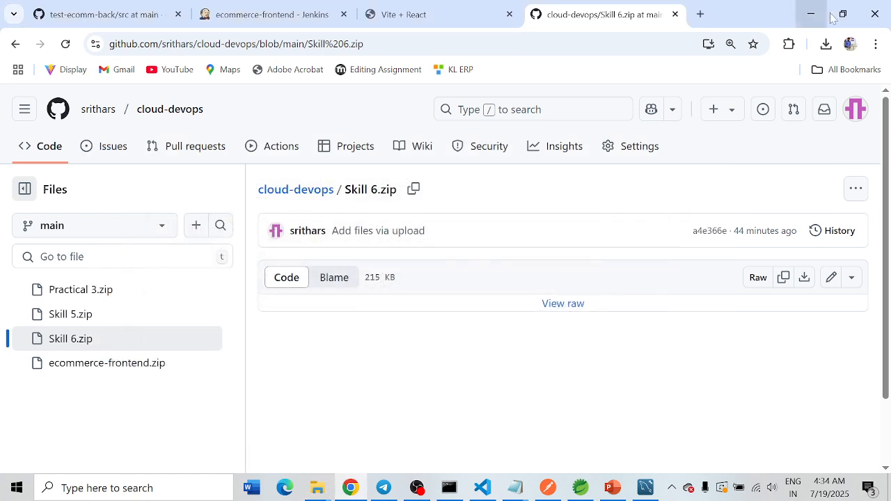
Step: Start a new GitHub repository and enter ecommerce-back1 as its name
click(715, 111)
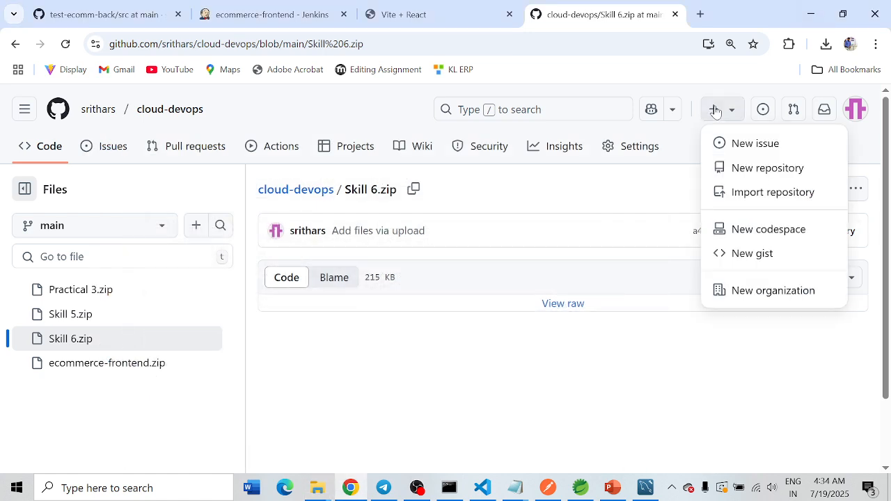
click(744, 168)
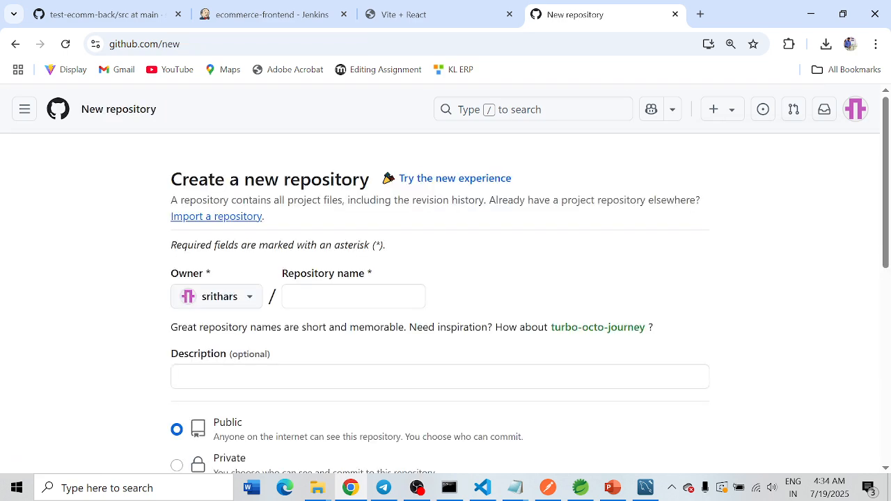
text(eco)
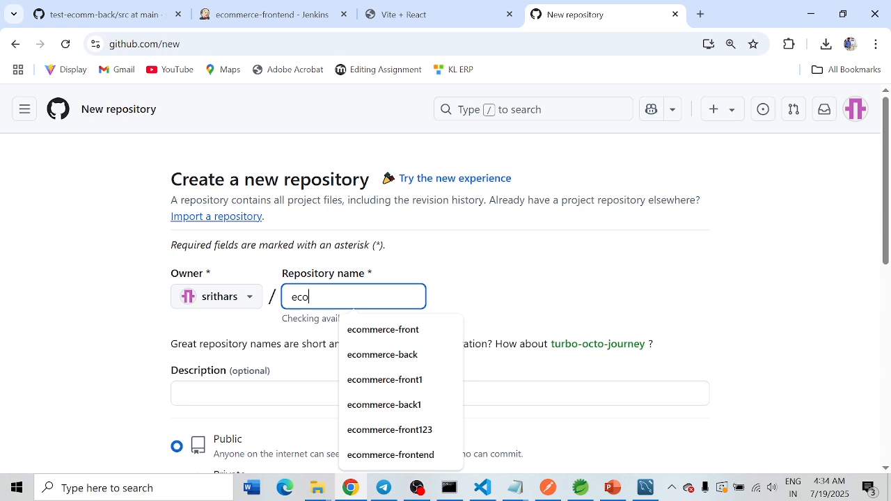
text(mmercew)
key(Home)
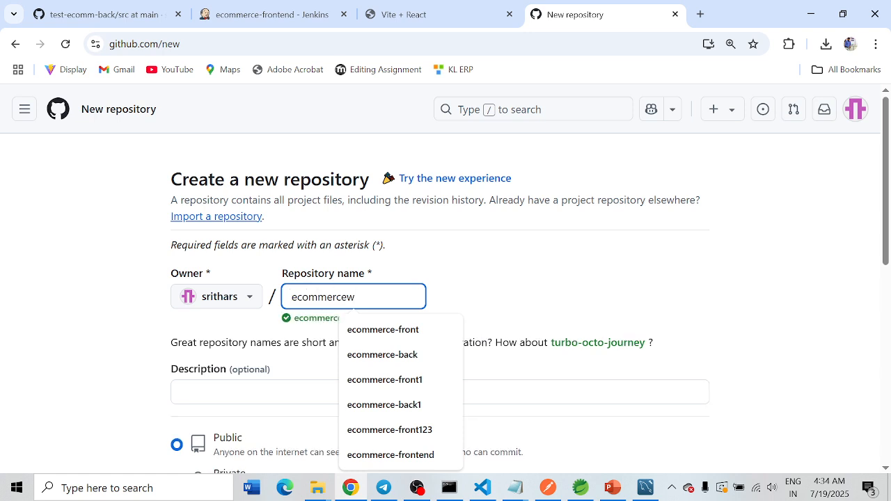
key(BackSpace)
key(BackSpace)
key(BackSpace)
key(BackSpace)
key(BackSpace)
key(BackSpace)
key(BackSpace)
key(BackSpace)
key(BackSpace)
key(BackSpace)
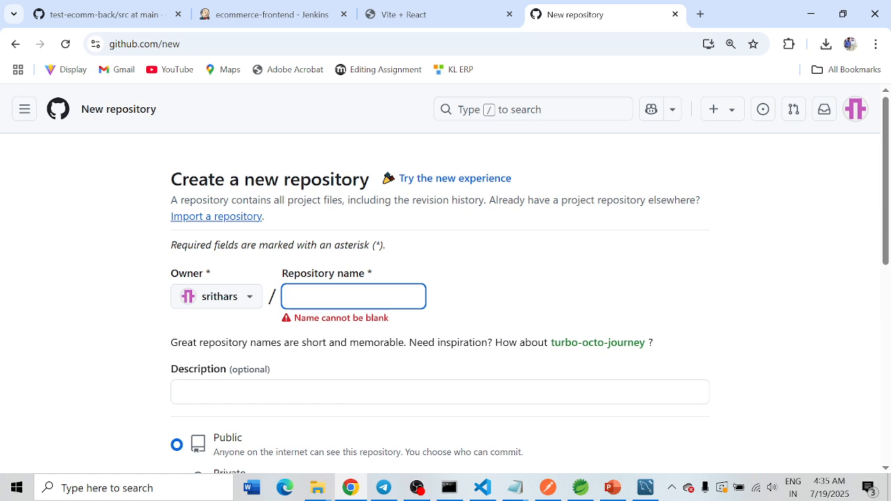
text(ecommerce-back)
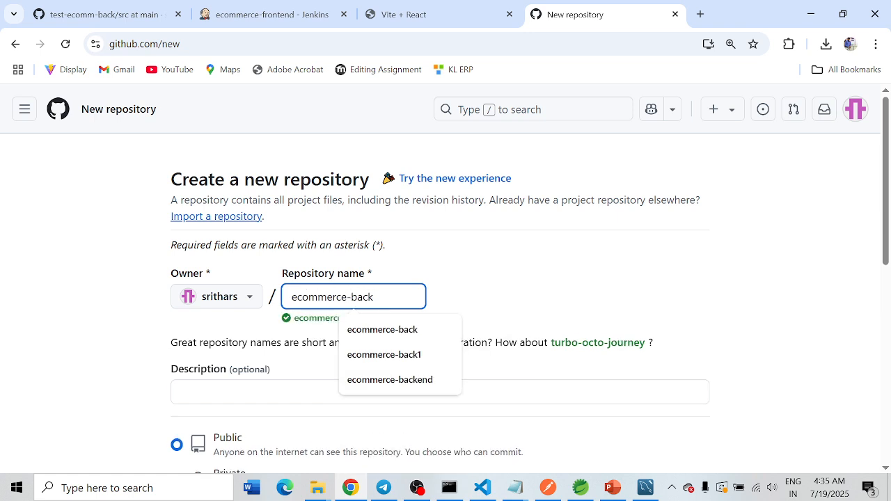
text(1)
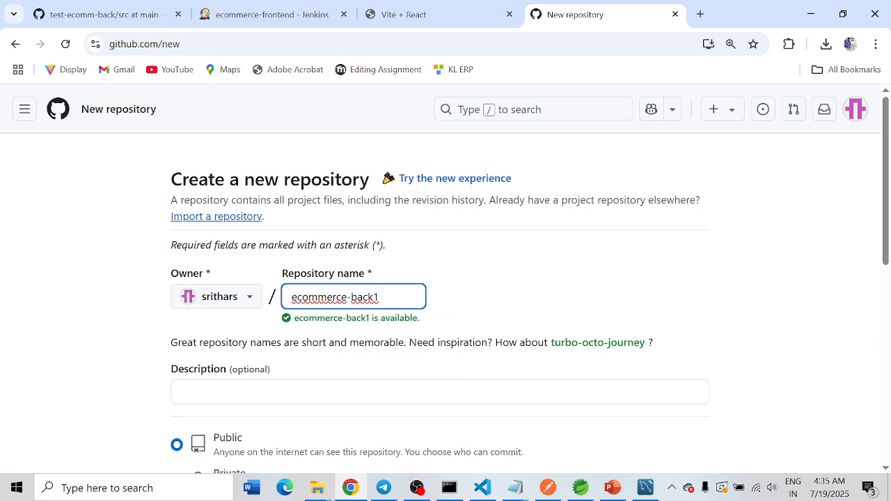
Step: Change the repository name to ecommerce-backend1 and create it as a public repository
drag(380, 298, 224, 298)
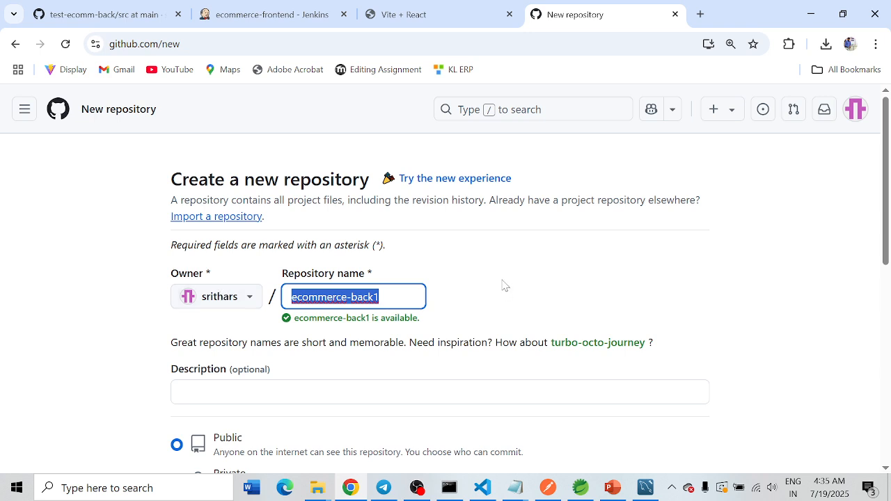
click(373, 298)
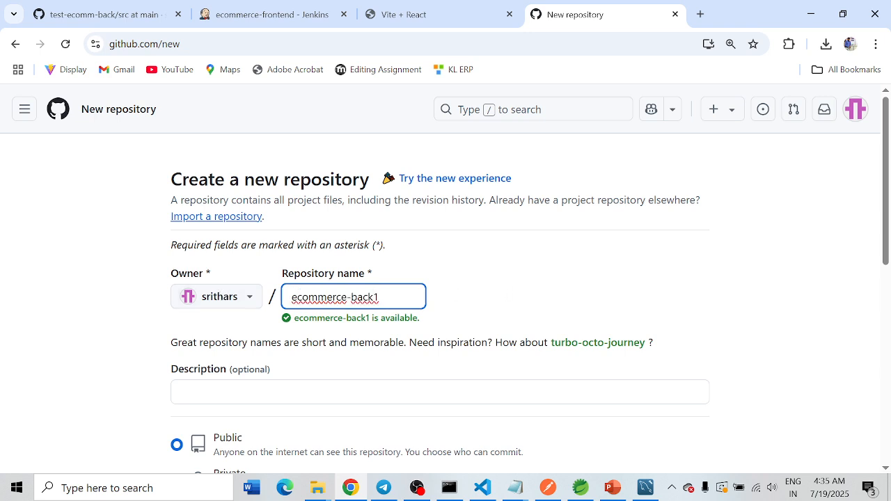
text(end)
scroll(504, 278, down, 3)
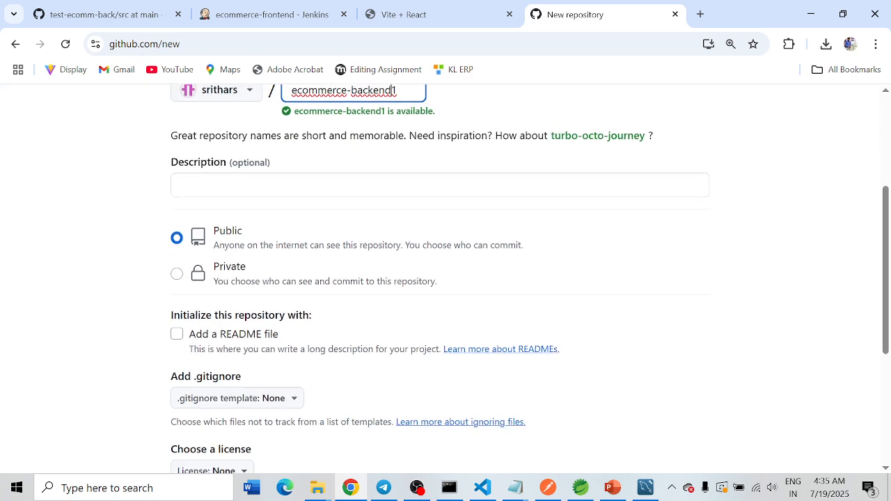
scroll(583, 303, down, 3)
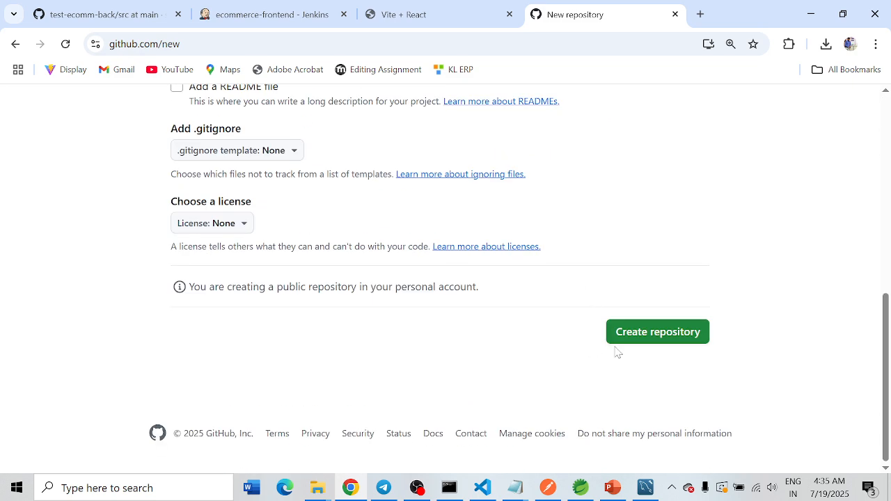
click(641, 330)
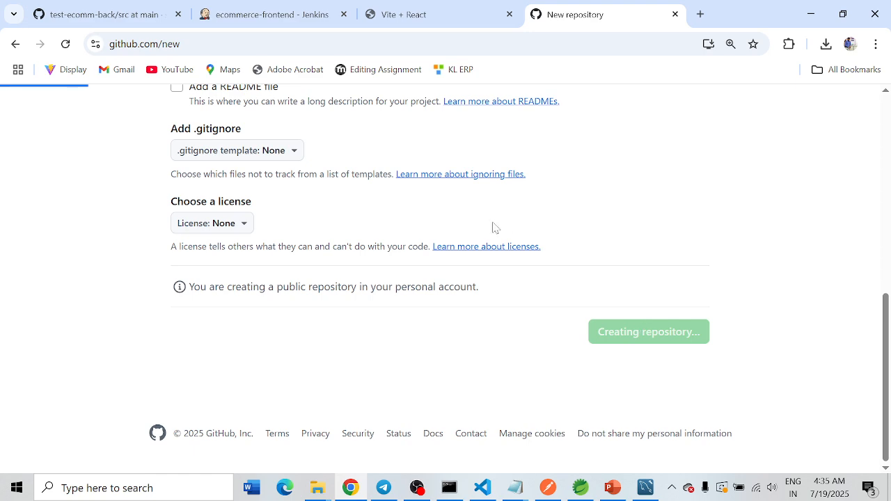
Step: Examine the command-line setup instructions for the new ecommerce-backend1 repository
scroll(430, 245, down, 4)
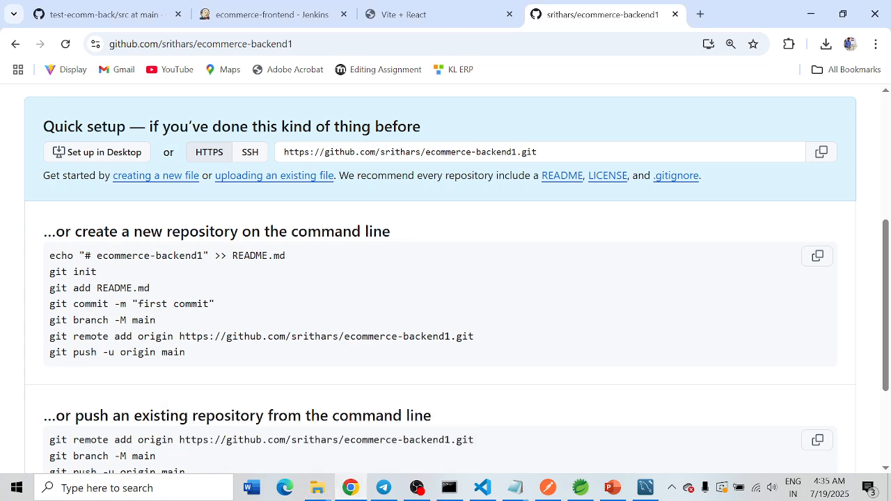
drag(49, 321, 194, 356)
drag(48, 256, 339, 393)
Step: Switch to the ecommerce-backend folder in File Explorer and open a maximized Command Prompt at that location
click(317, 487)
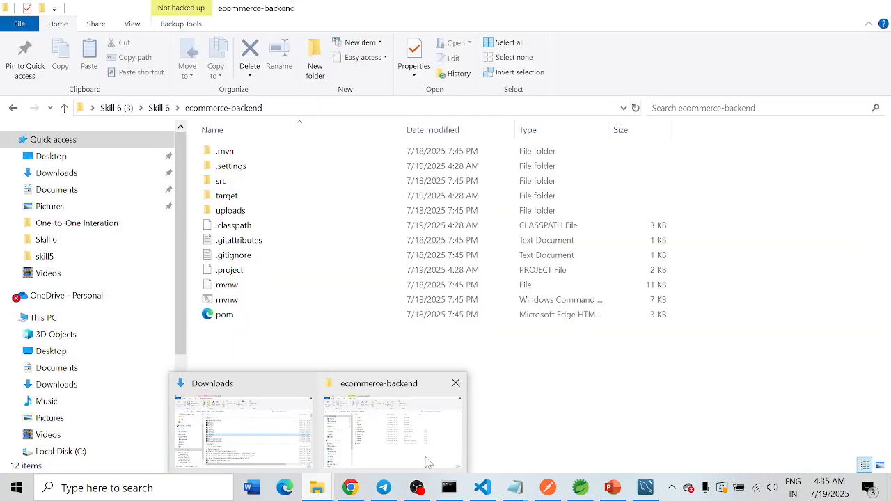
click(426, 463)
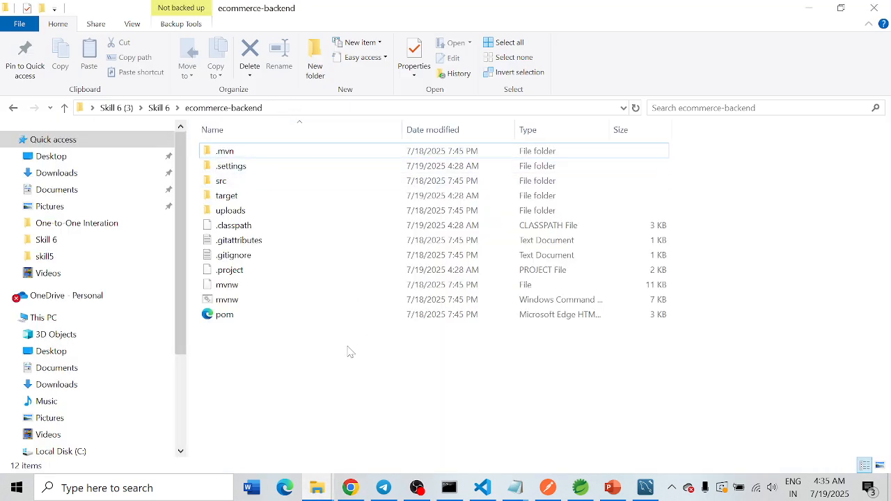
drag(290, 380, 255, 145)
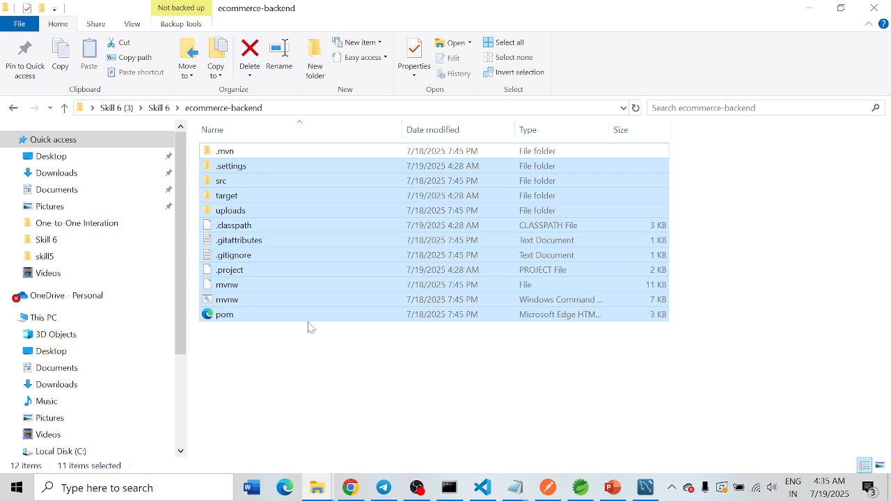
click(313, 108)
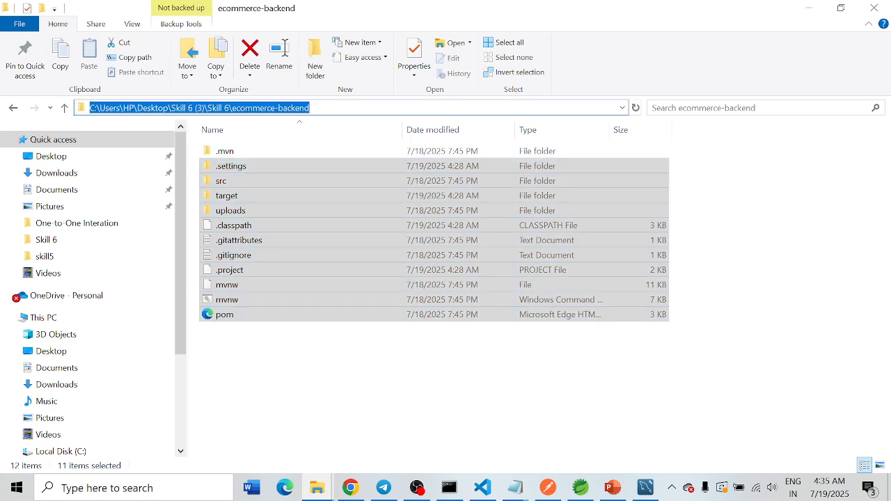
text(cmd)
key(Return)
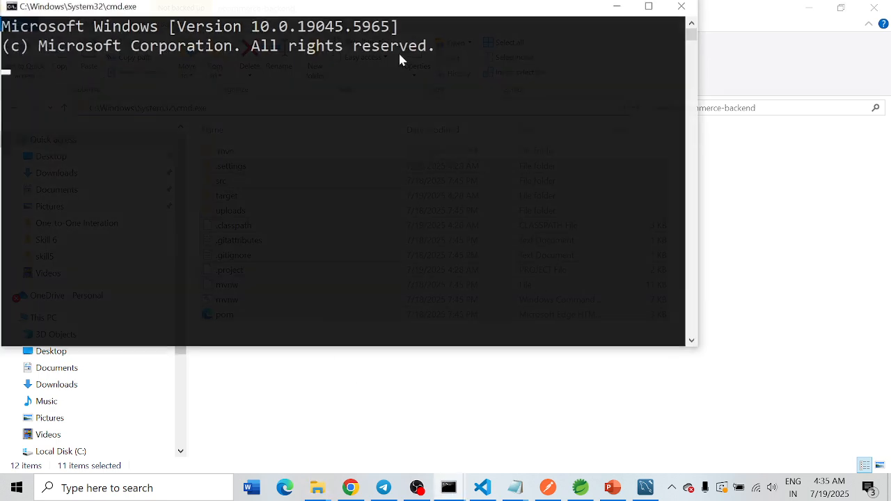
click(650, 7)
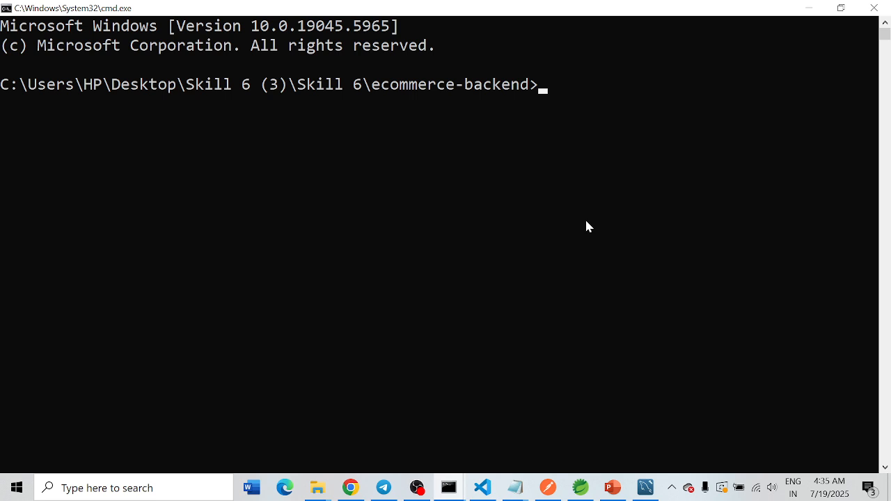
Step: Initialize a Git repository in ecommerce-backend with git init and review its untracked files with git status
text(git init)
key(Return)
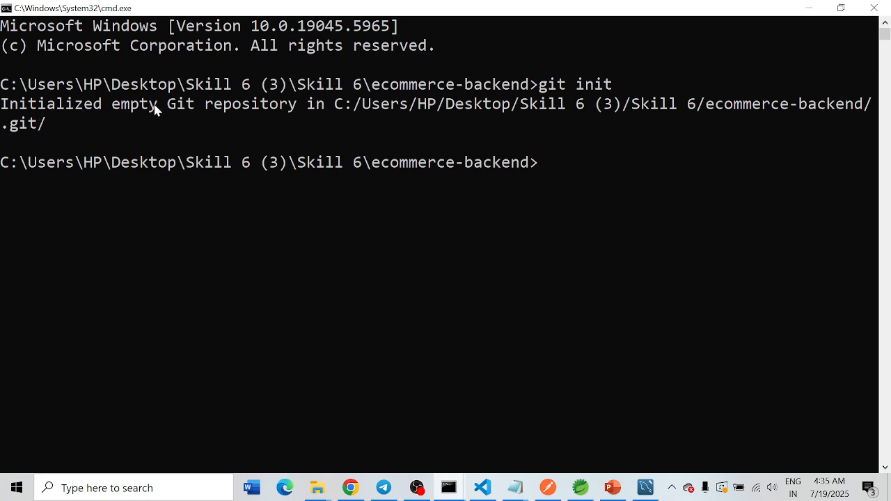
text(git status)
key(Return)
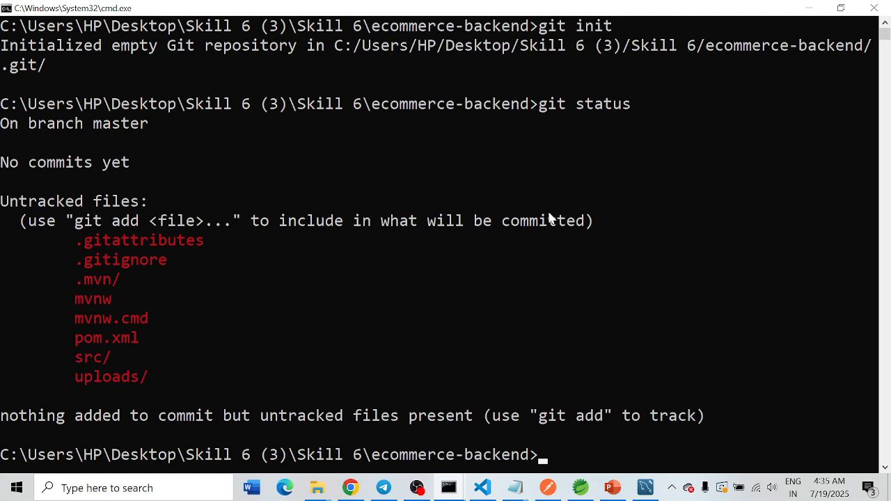
drag(64, 240, 151, 379)
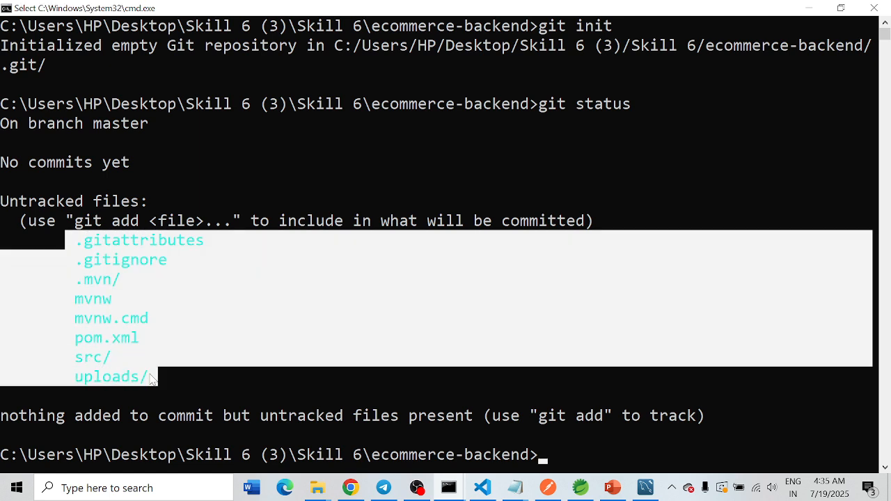
click(154, 262)
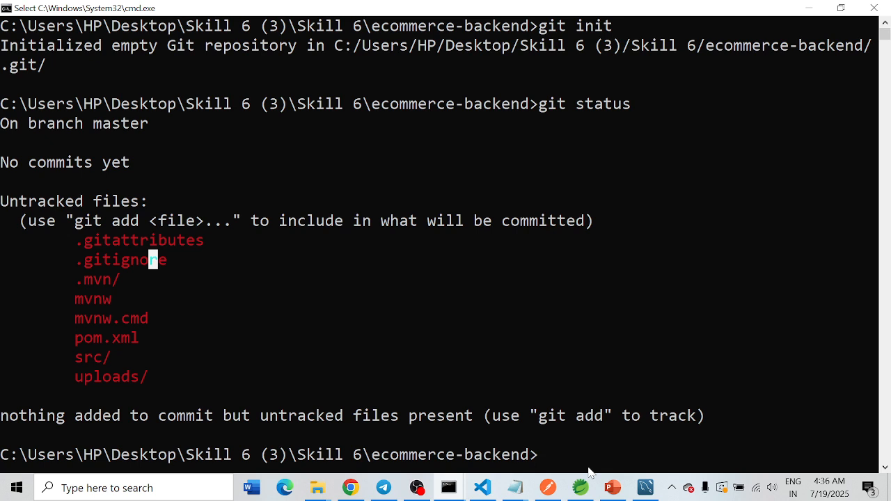
Step: Stage all project files with git add . and check them with git status
text(git add )
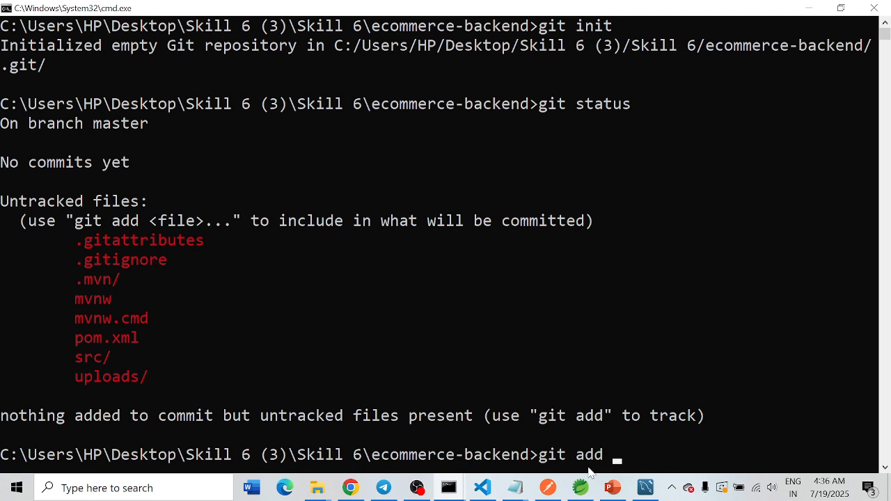
text(.)
key(Return)
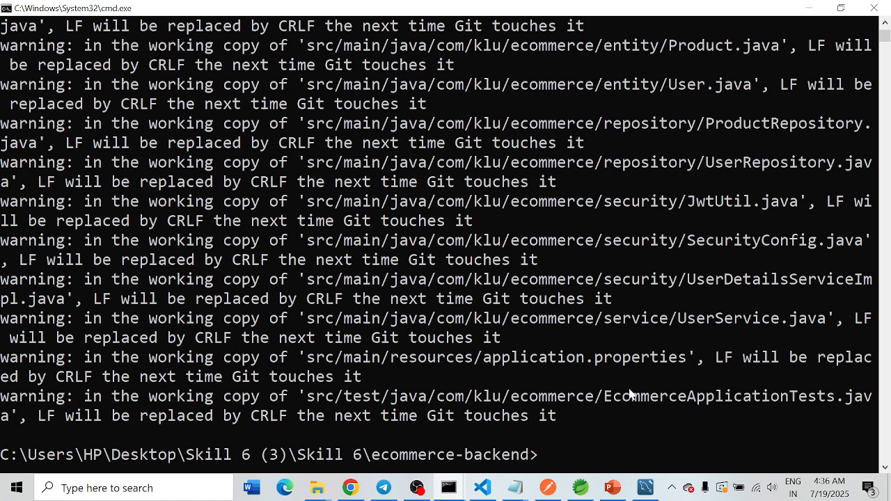
key(Up)
key(Up)
key(Return)
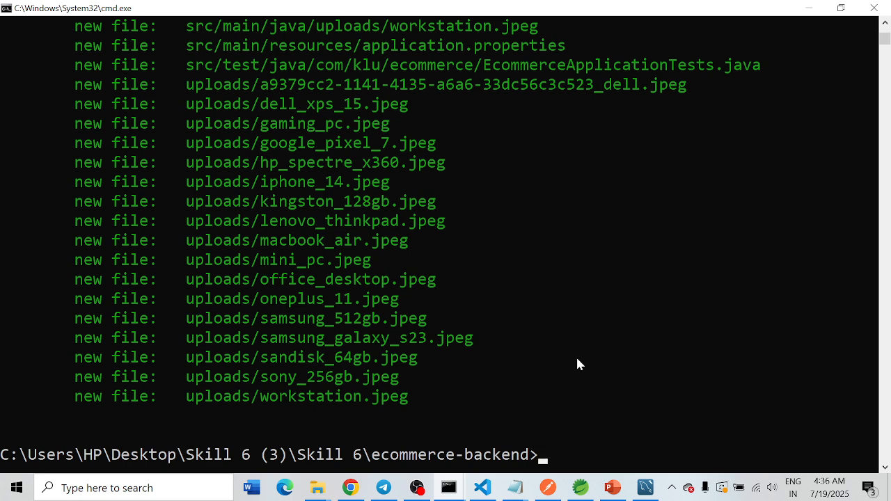
Step: Commit the staged project files with git commit -m "first commit"
text(git commit -)
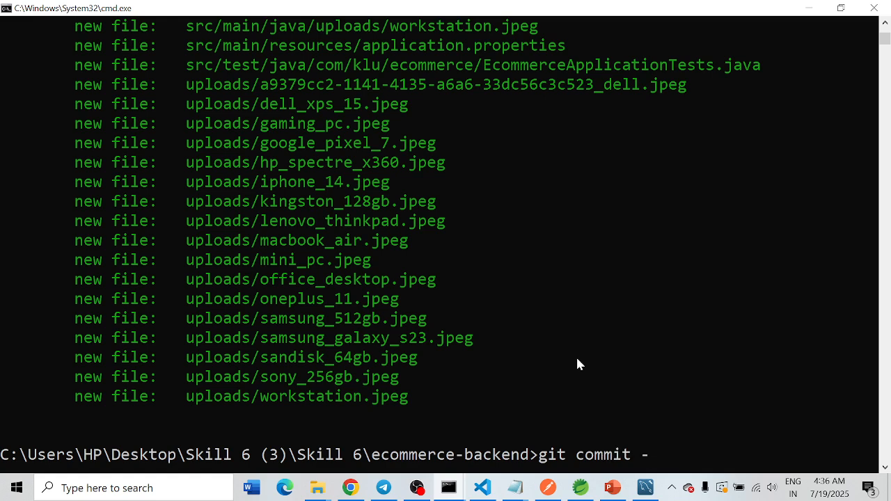
text(m "first commit")
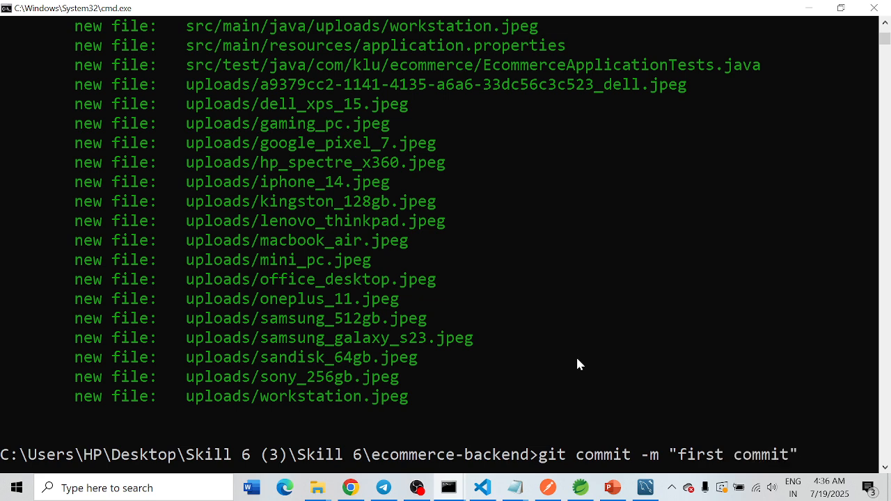
key(Return)
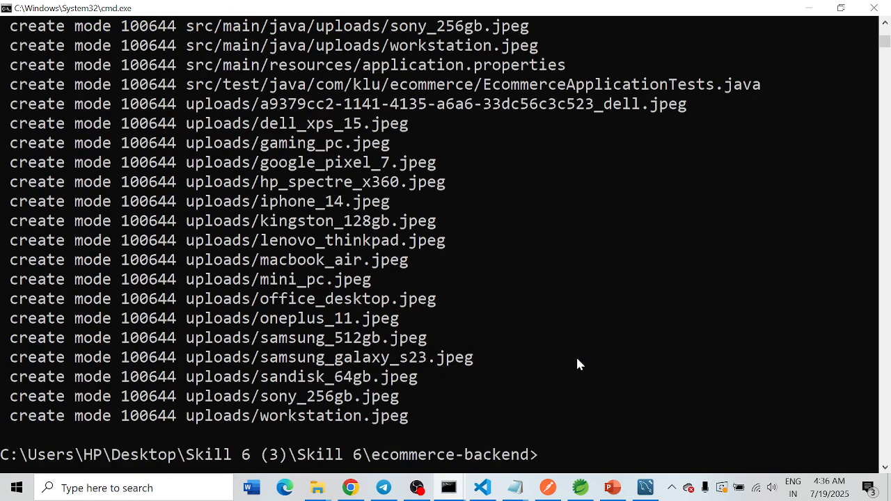
Step: Copy the branch command from the GitHub setup instructions and run git branch -M main in the Command Prompt
click(351, 487)
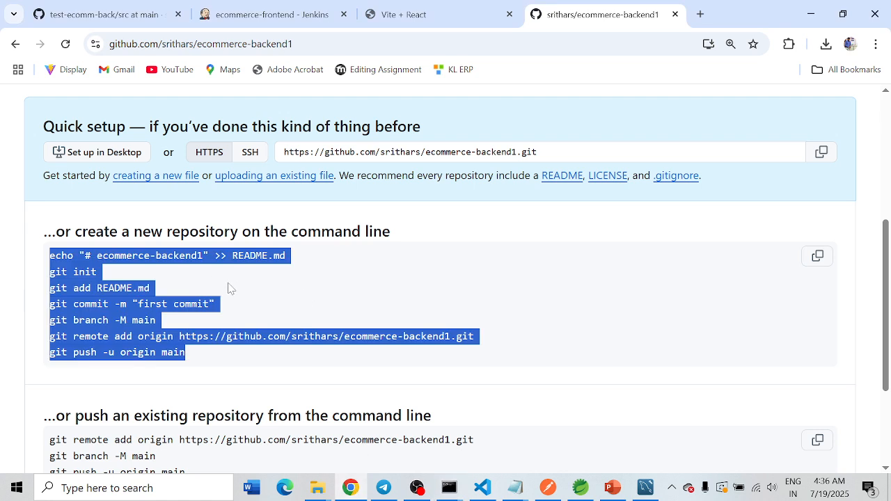
click(204, 322)
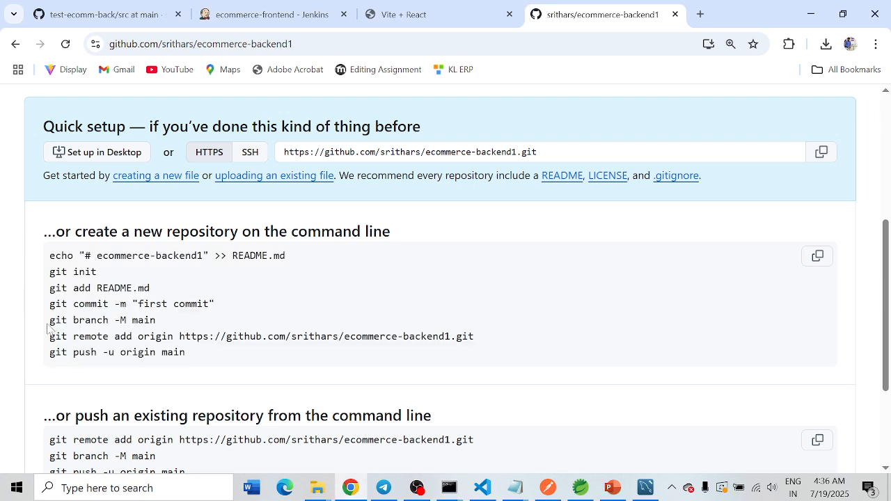
drag(51, 321, 156, 321)
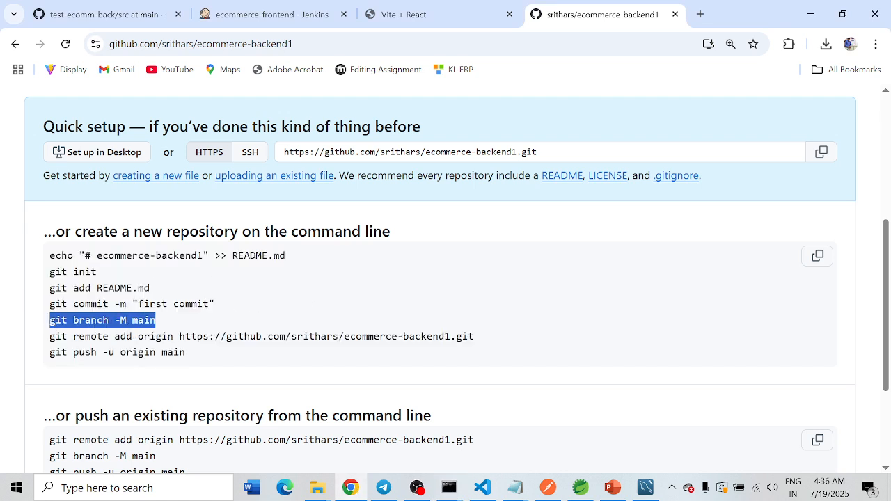
right_click(78, 322)
click(104, 173)
key(alt+Tab)
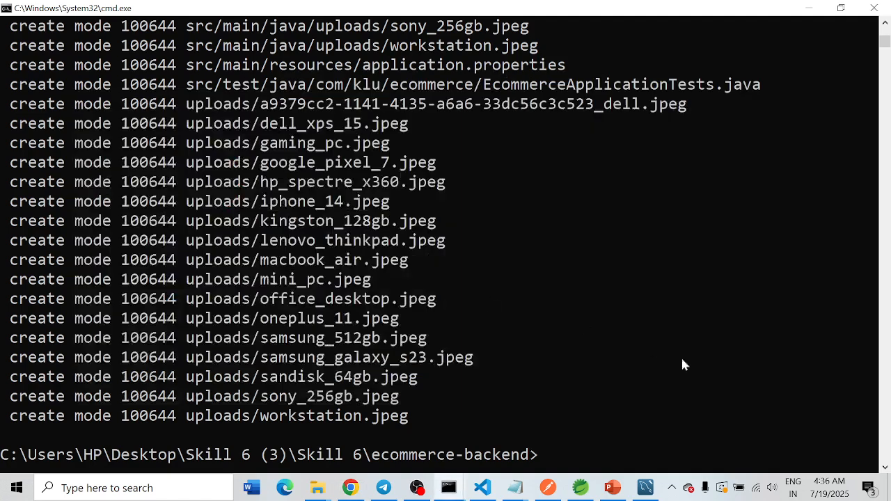
key(ctrl+v)
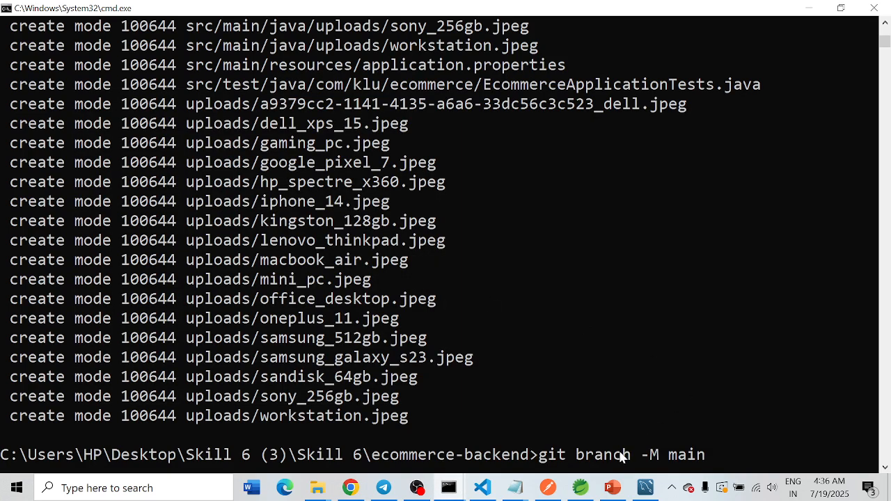
key(Return)
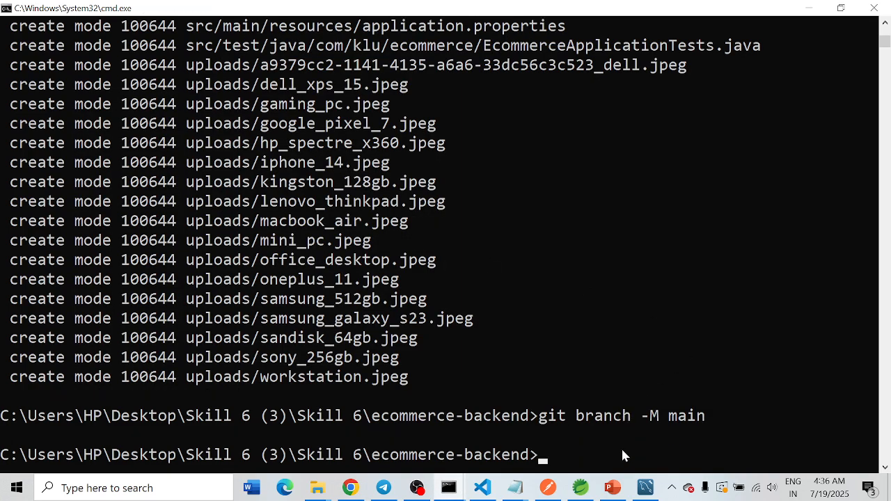
Step: Copy the git remote add origin command for ecommerce-backend1.git from GitHub and run it in the Command Prompt
key(alt+Tab)
drag(49, 336, 506, 337)
right_click(186, 348)
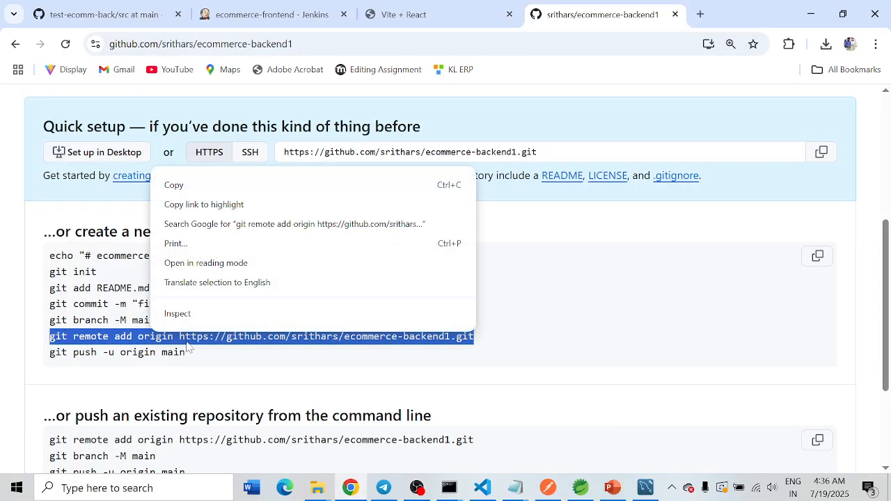
click(180, 187)
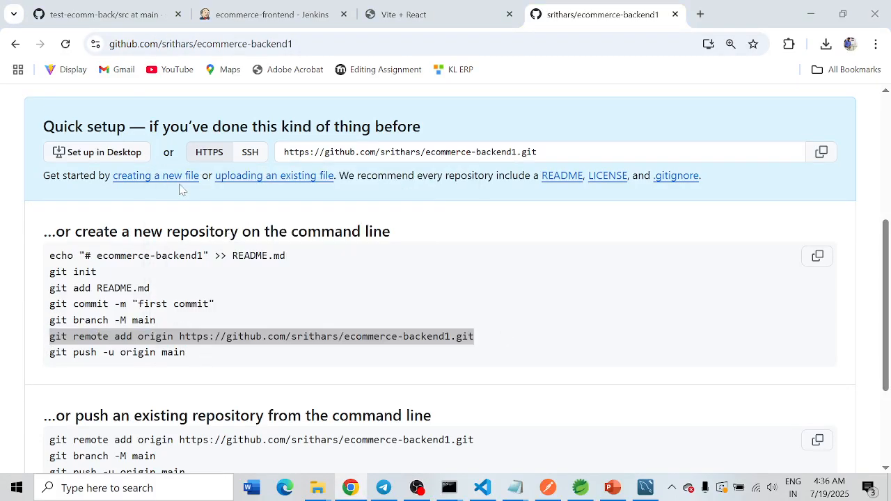
key(alt+Tab)
right_click(603, 455)
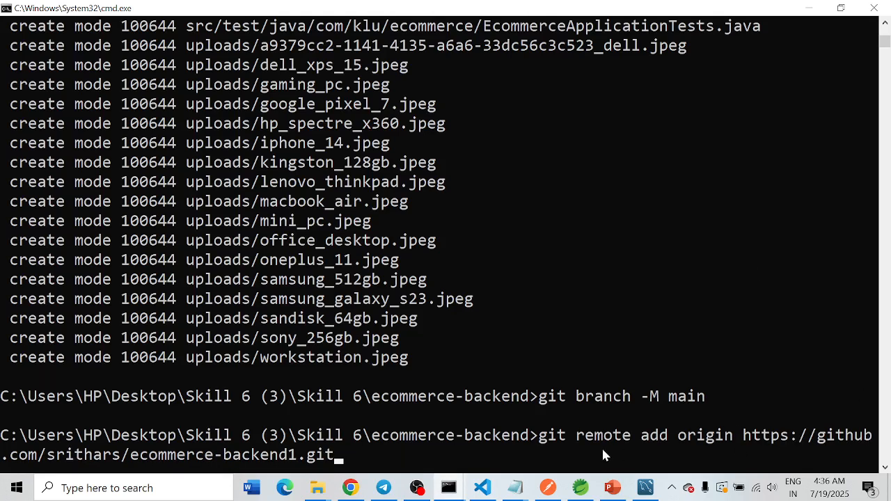
key(Return)
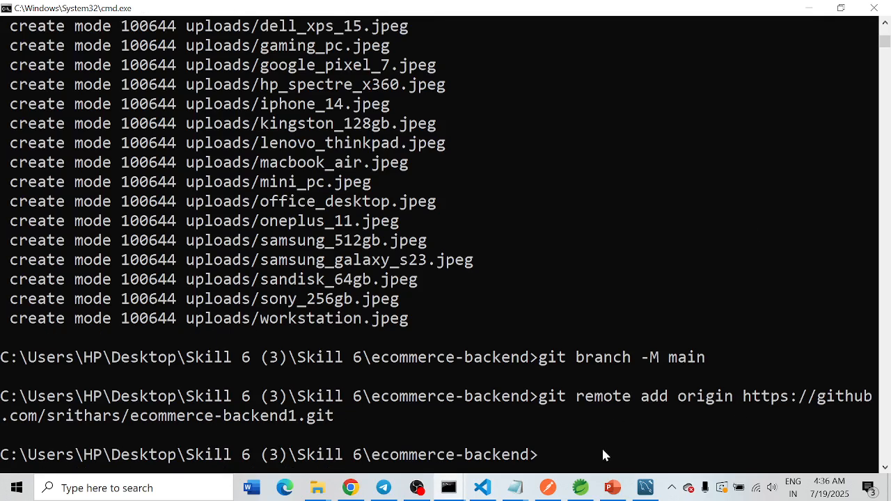
Step: Push the project with git push -u origin main, and refresh the ecommerce-backend1 repository page in Chrome
key(alt+Tab)
drag(49, 352, 233, 359)
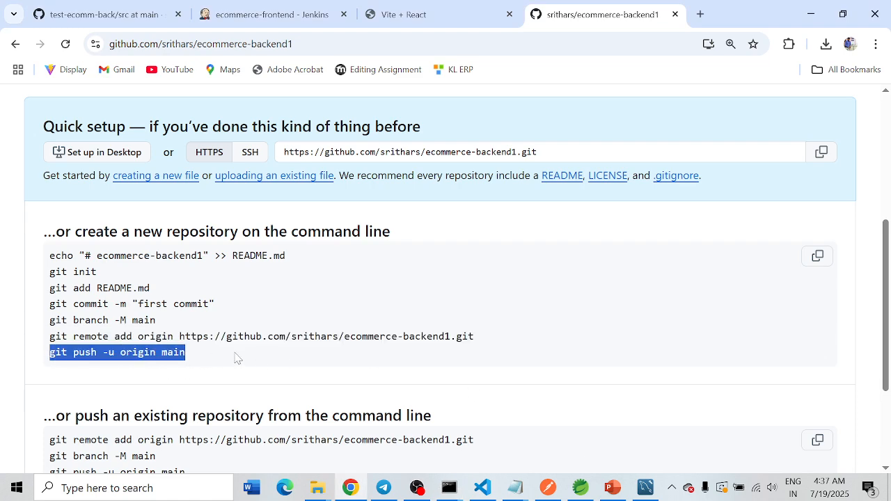
key(alt+Tab)
right_click(621, 454)
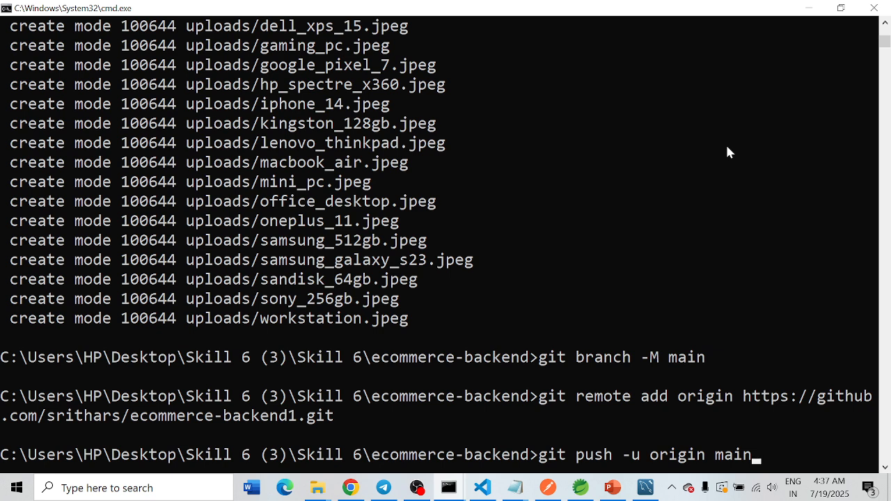
key(Return)
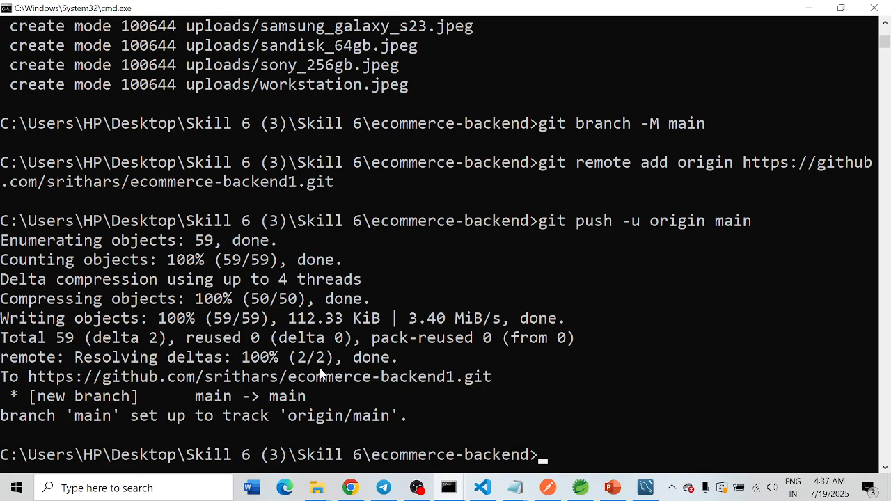
click(350, 488)
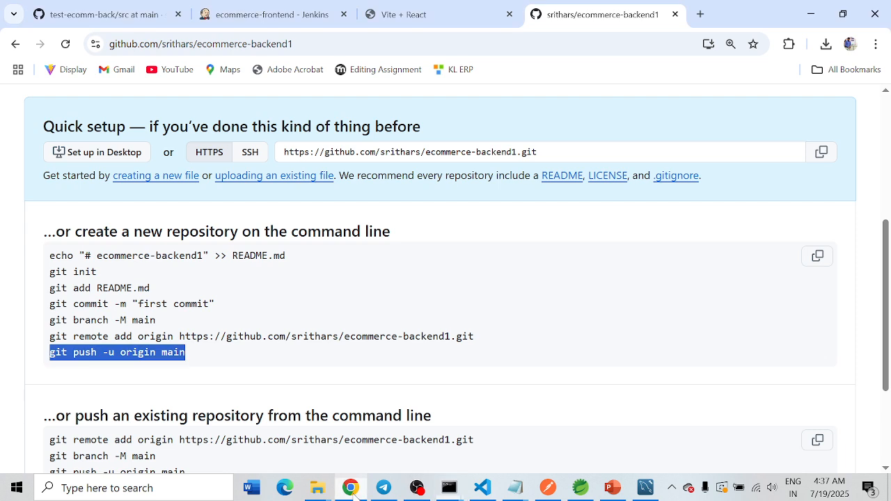
click(66, 45)
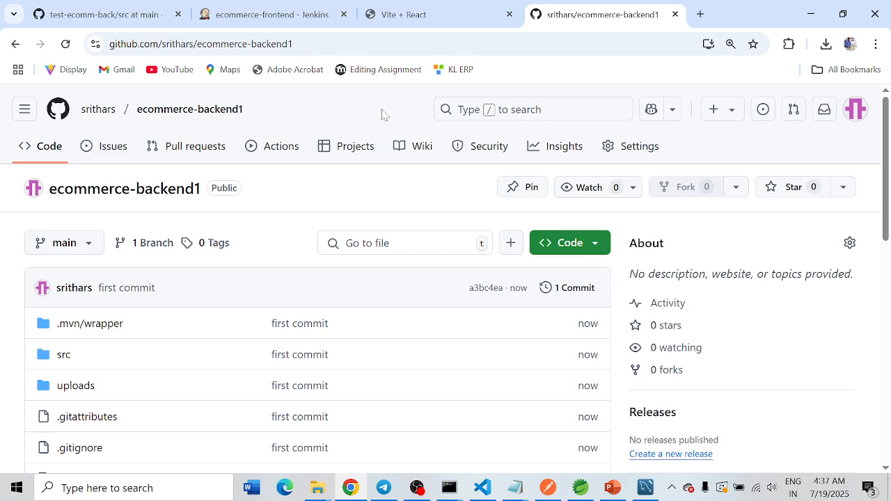
Step: Open localhost:9090 in a new browser tab to check whether the Tomcat server is running
click(701, 14)
text(lo)
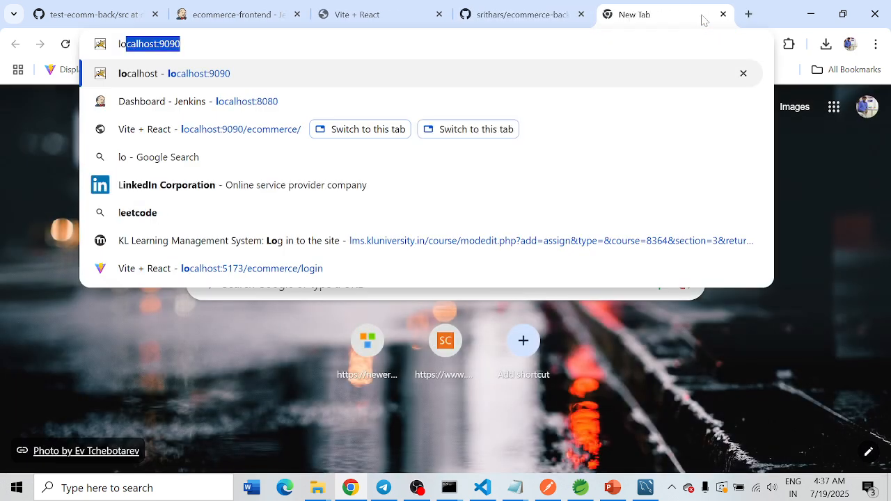
key(Return)
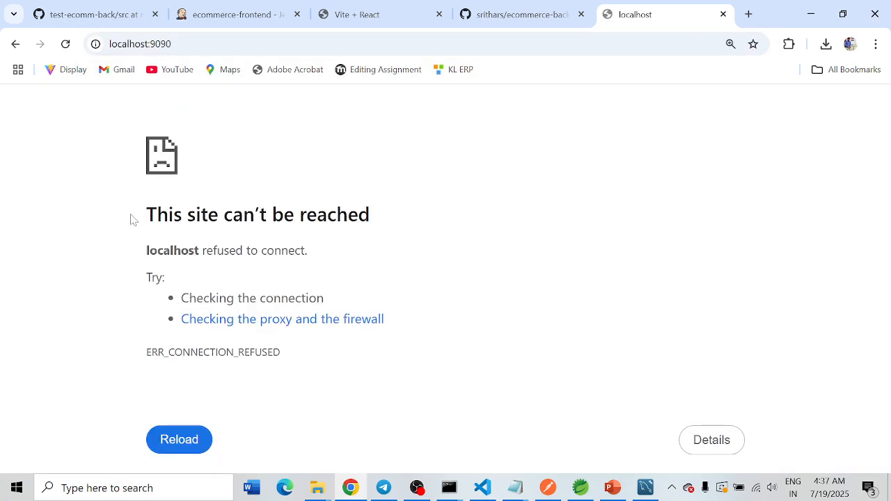
drag(131, 218, 349, 328)
Step: Switch to File Explorer and launch Tomcat9 from C:\Program Files\Apache Software Foundation\Tomcat 9.0\bin
mouse_move(317, 479)
click(223, 404)
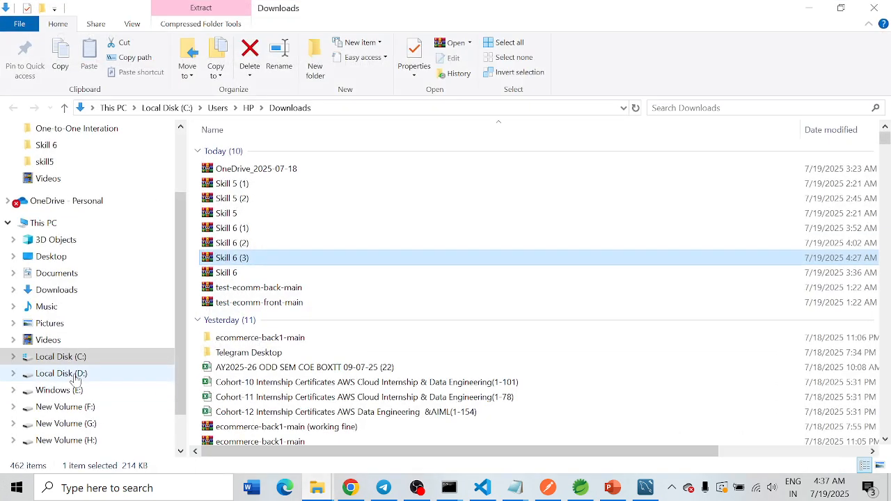
click(73, 357)
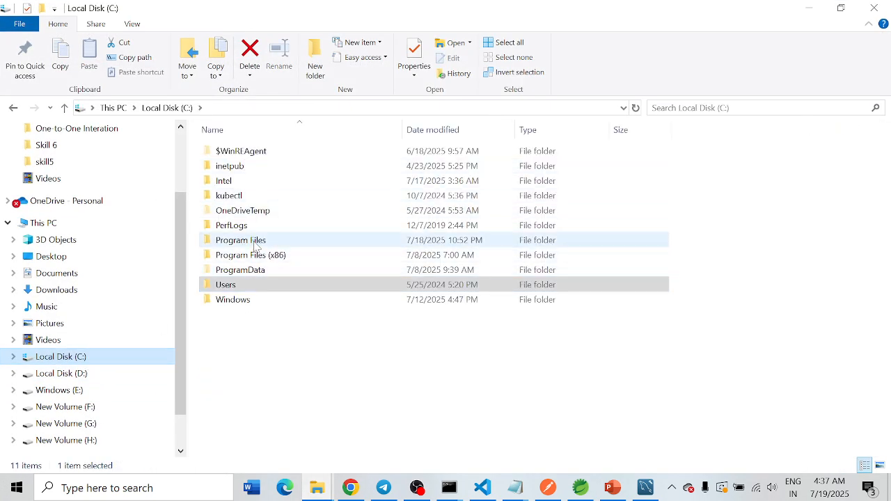
double_click(241, 240)
double_click(255, 167)
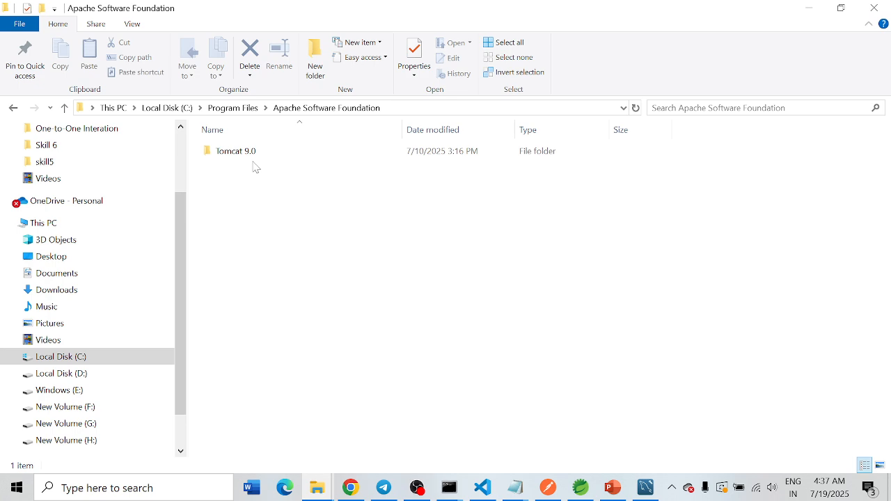
double_click(226, 151)
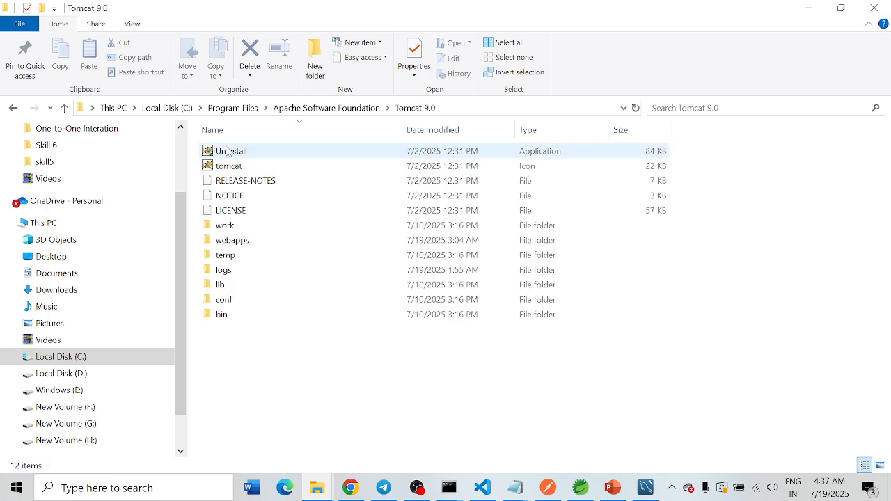
double_click(225, 317)
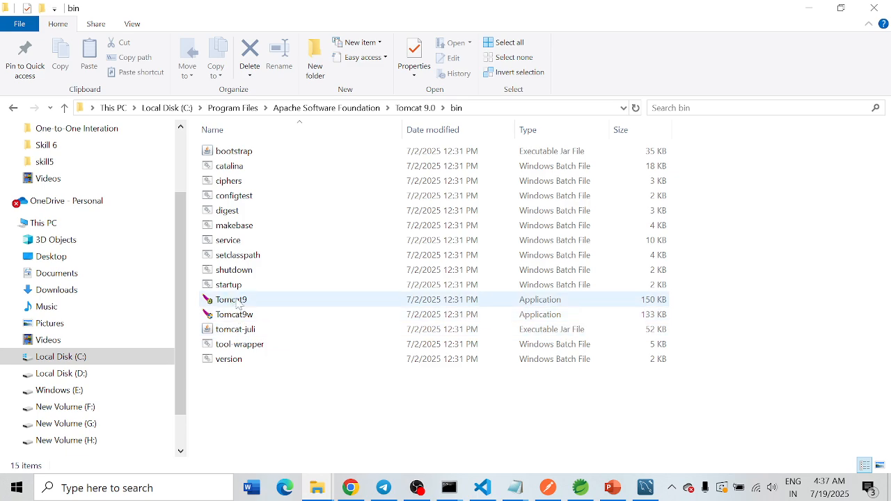
double_click(232, 300)
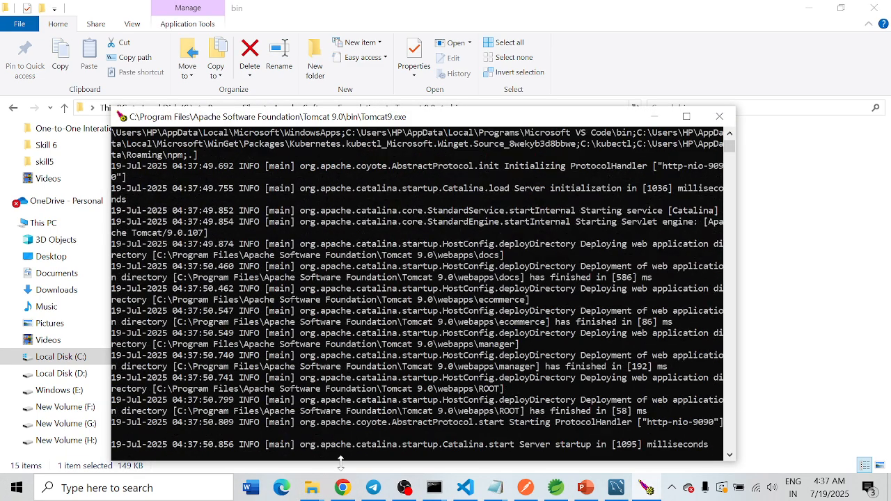
Step: Switch to Chrome, load localhost:9090 again to check Tomcat, and return to the ecommerce-backend1 repository tab
click(342, 488)
key(ctrl+l)
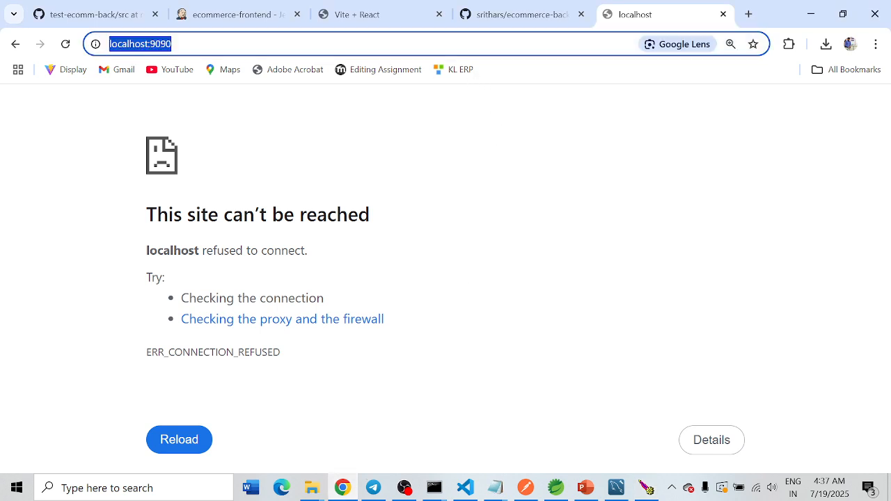
key(Return)
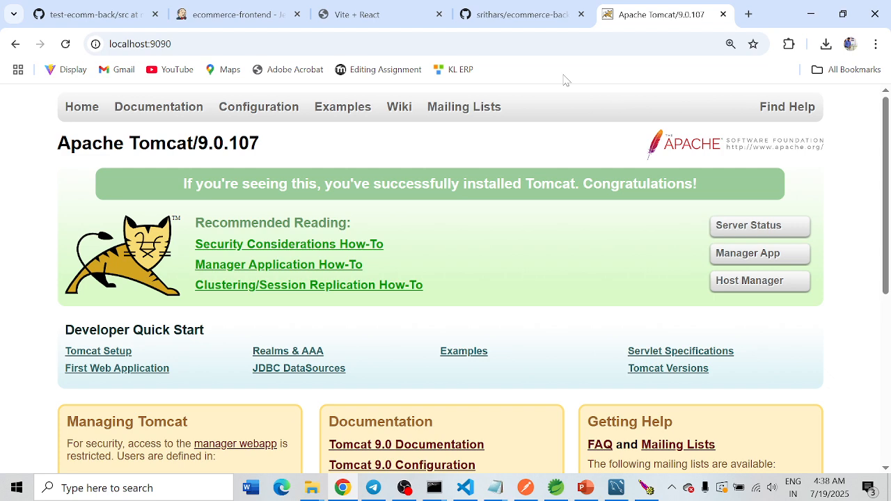
click(521, 15)
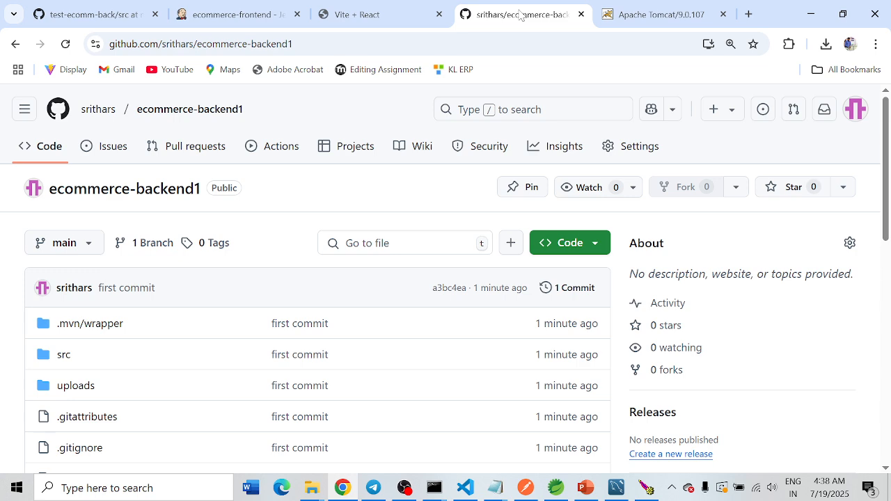
Step: Open the Jenkins dashboard at localhost:8080 in a new tab and go to its Manage Jenkins page
click(749, 14)
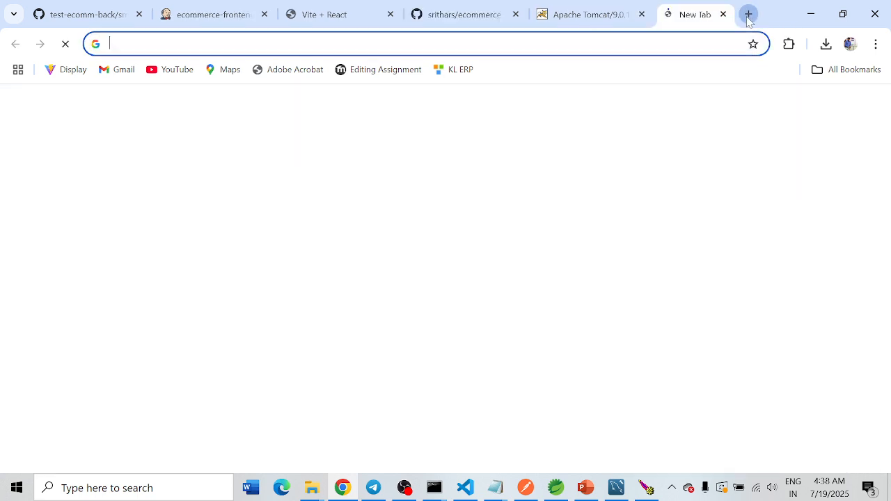
text(localhost:9090)
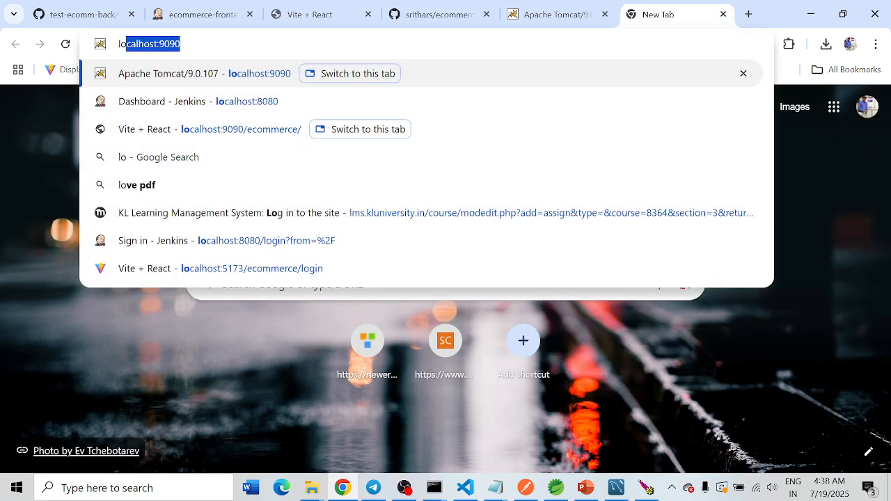
key(Right)
key(BackSpace)
key(BackSpace)
key(BackSpace)
key(BackSpace)
text(8080)
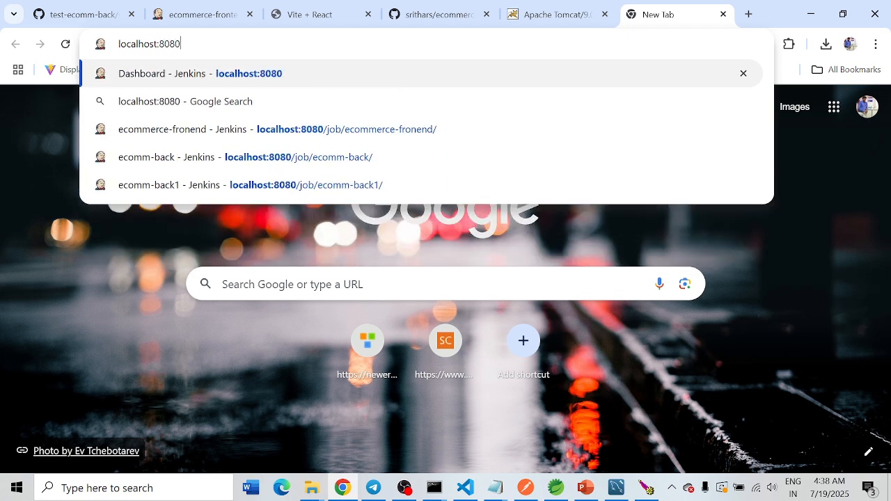
key(Return)
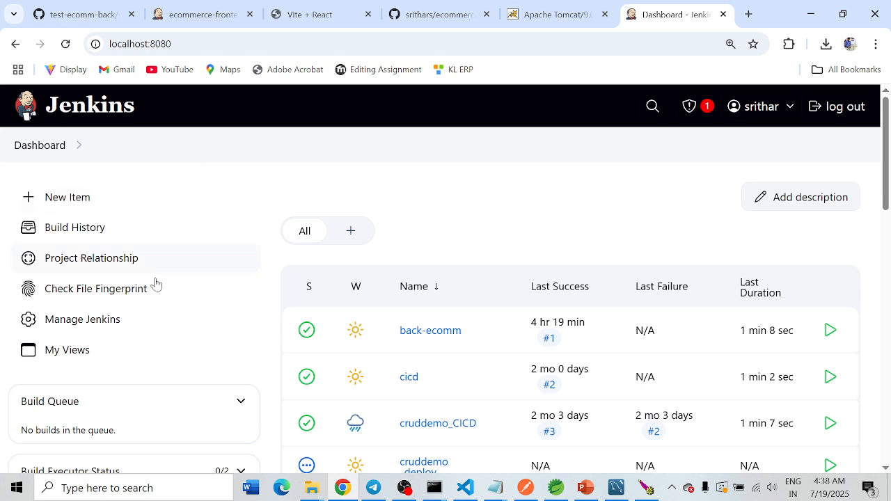
click(76, 329)
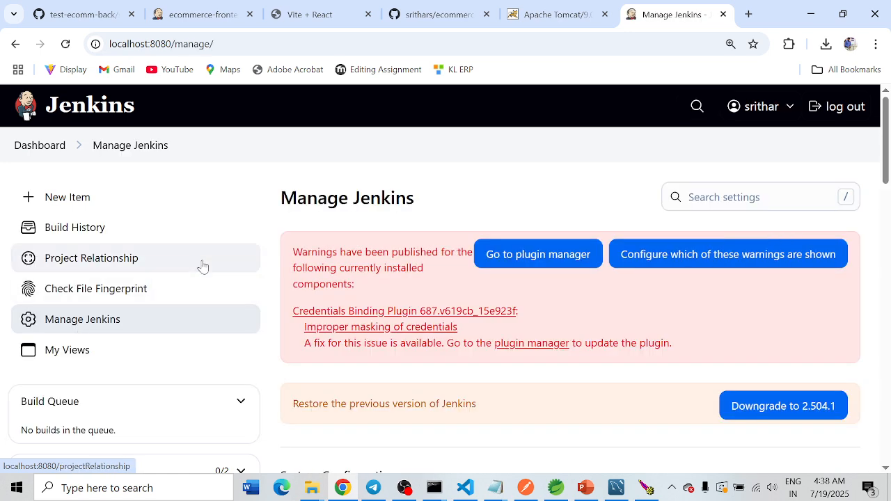
Step: Search the installed Jenkins plugins for "deploy" to check for the Deploy to container plugin, and open the available plugins list
scroll(205, 262, down, 4)
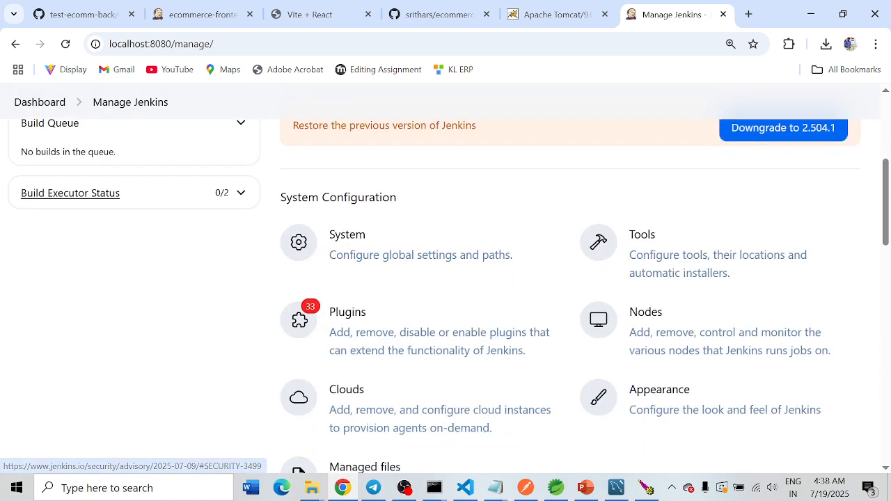
click(352, 327)
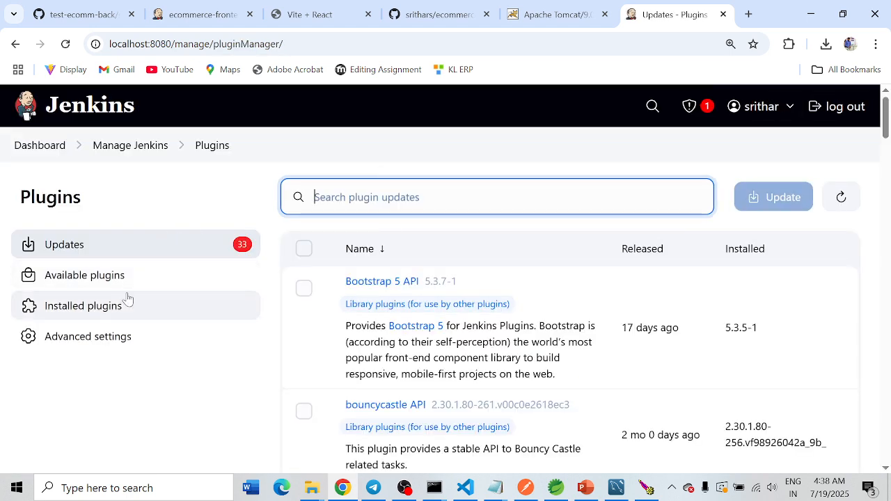
click(79, 309)
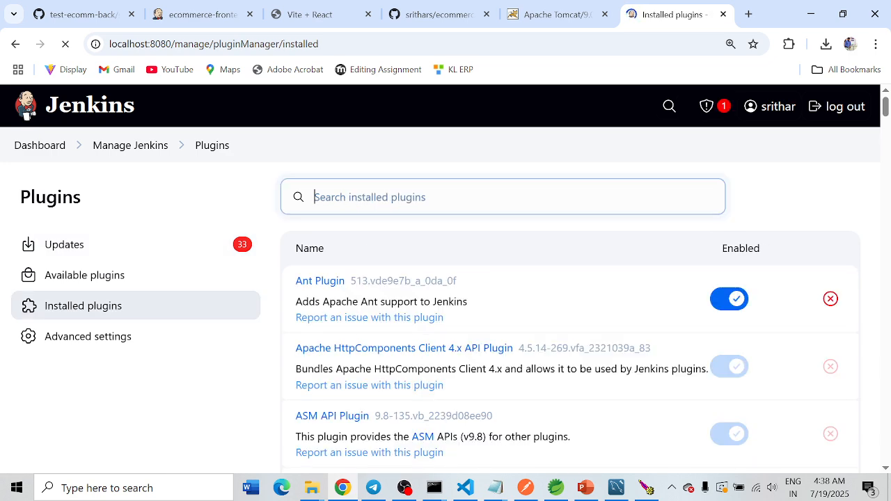
text(deploy)
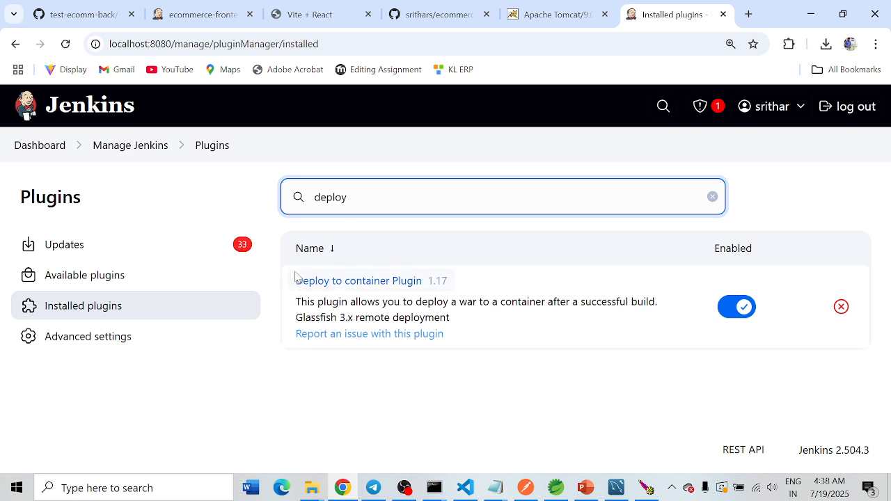
drag(294, 280, 389, 281)
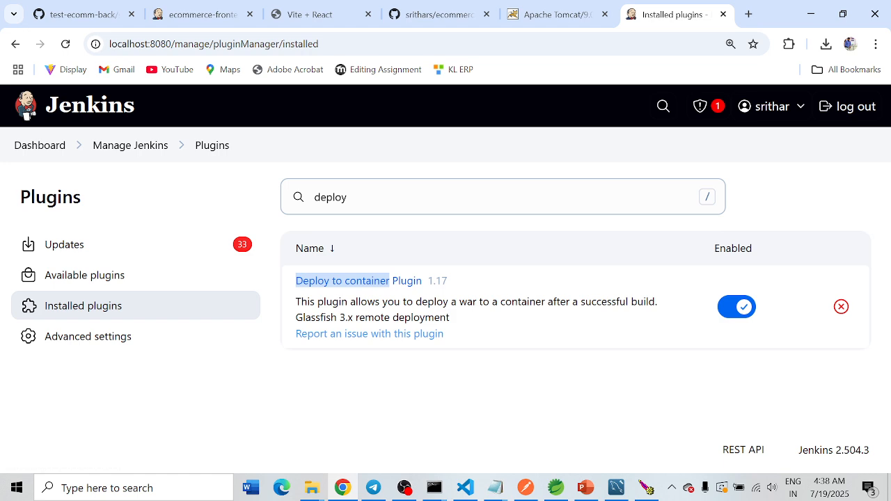
click(93, 279)
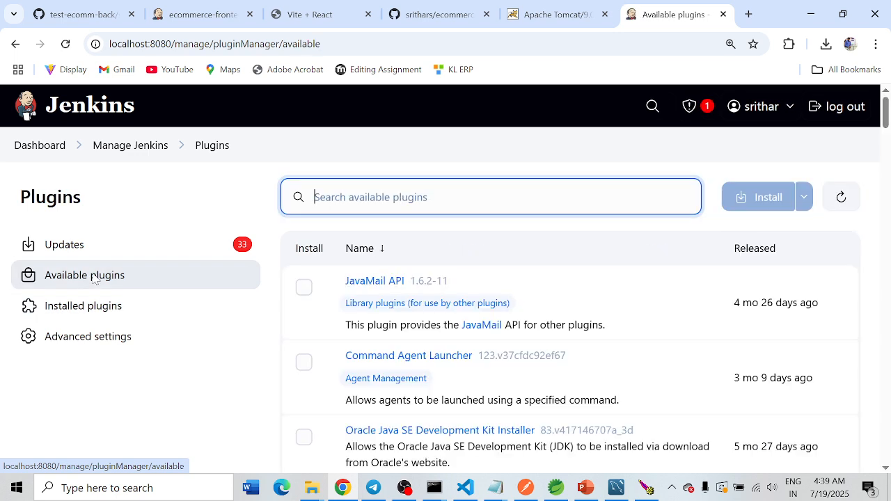
Step: Return to the Jenkins dashboard and open the Tools configuration page from Manage Jenkins
click(117, 150)
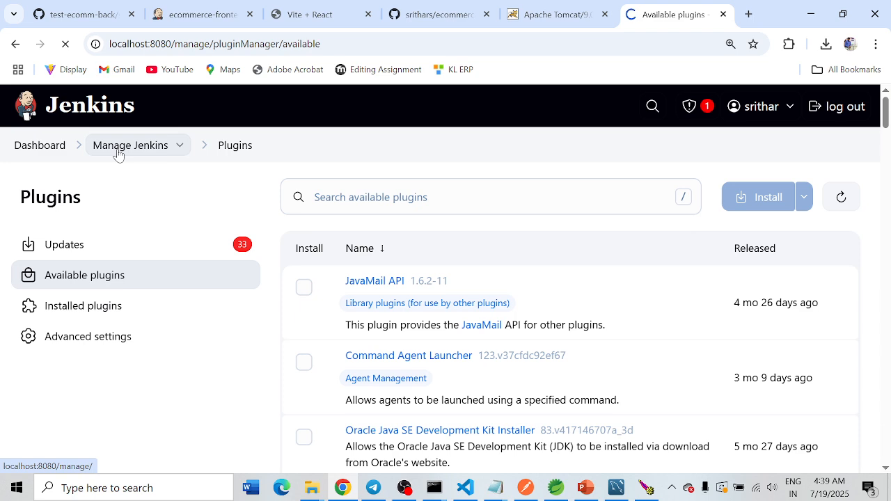
click(40, 150)
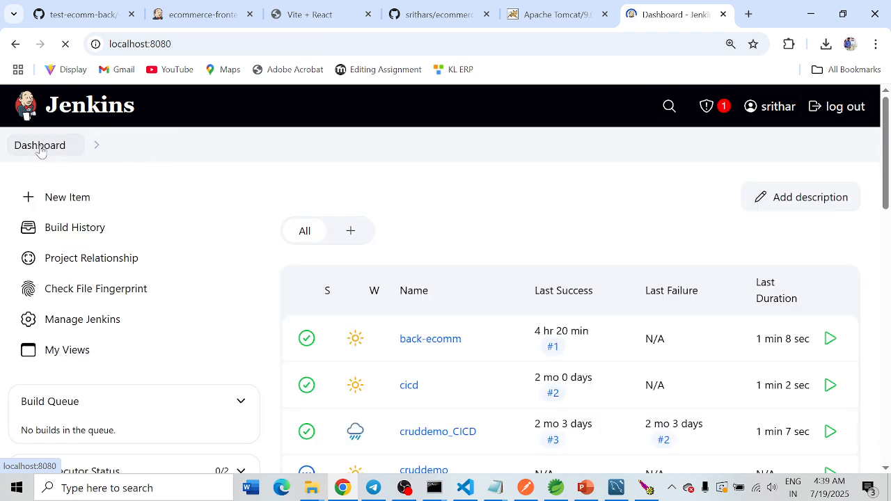
click(79, 323)
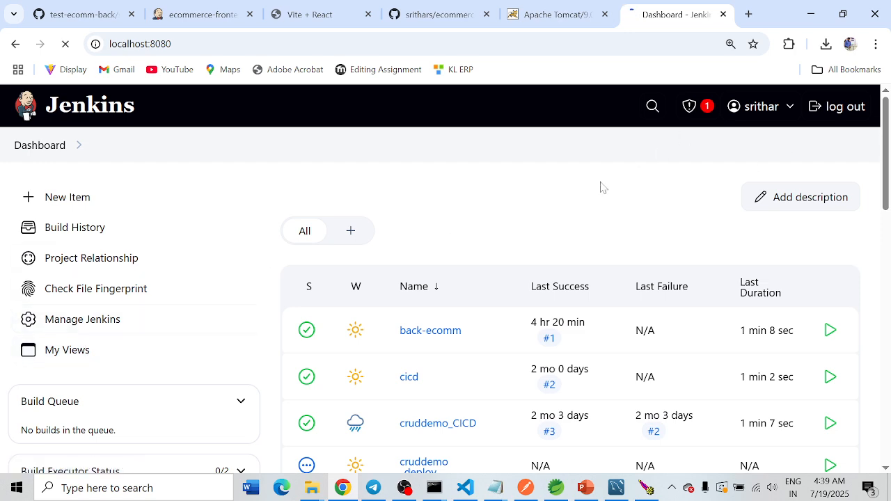
scroll(613, 197, down, 3)
click(647, 315)
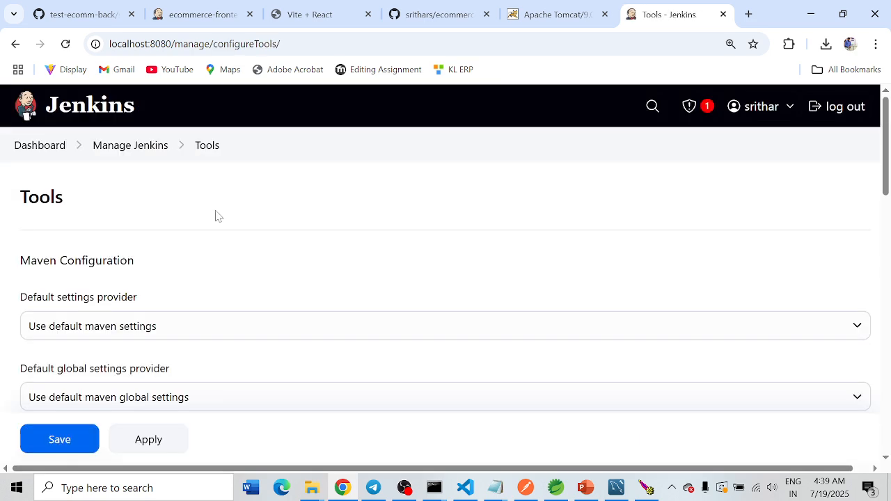
Step: Look through the Tools page for the JDK, Git, Maven and NodeJS installation sections
scroll(202, 213, down, 3)
scroll(109, 285, up, 2)
scroll(70, 251, down, 3)
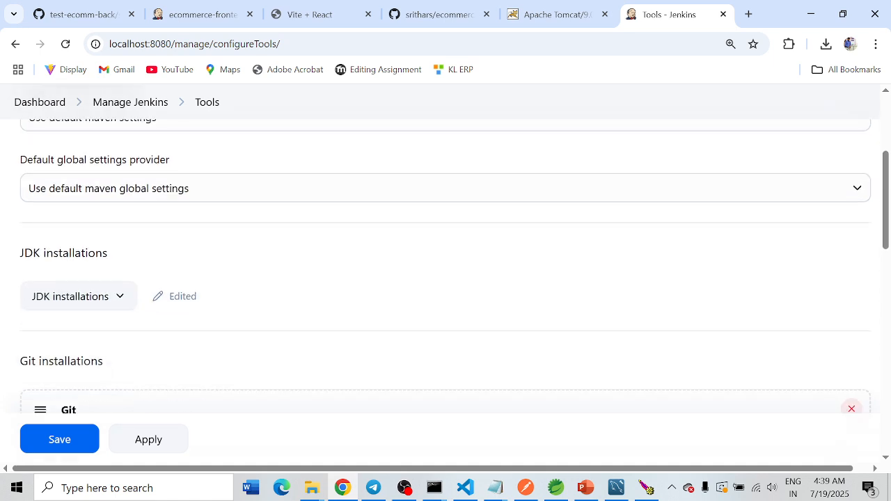
drag(16, 192, 109, 193)
scroll(140, 264, down, 7)
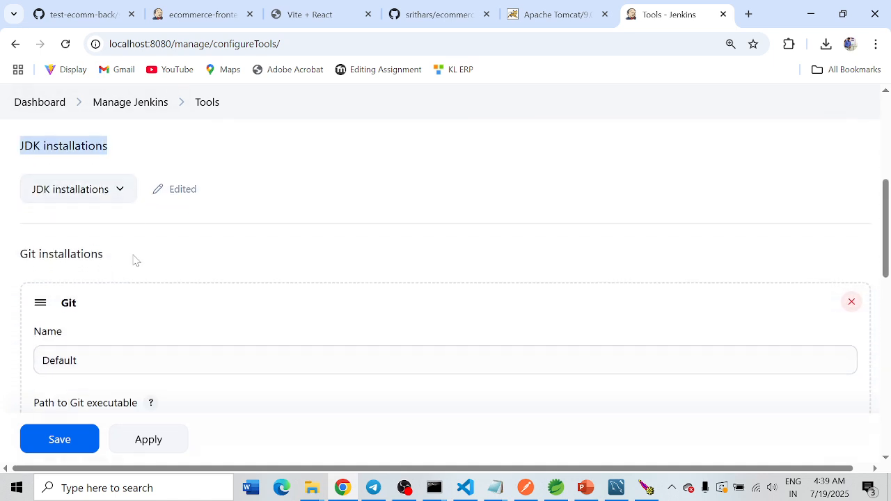
scroll(165, 273, down, 3)
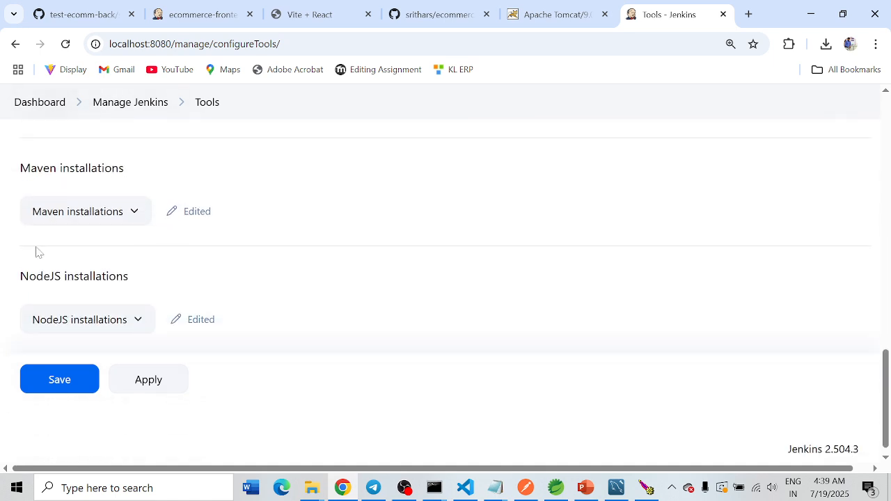
drag(8, 173, 161, 180)
drag(11, 279, 142, 281)
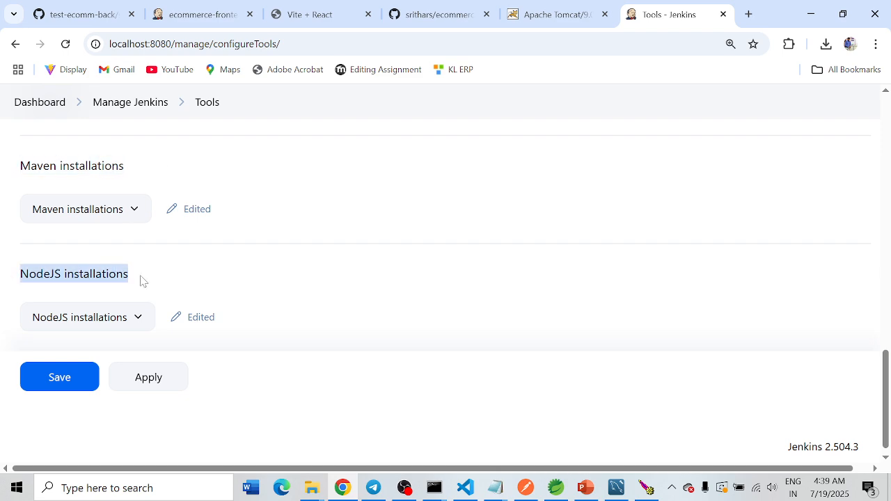
scroll(144, 278, up, 8)
scroll(150, 265, down, 1)
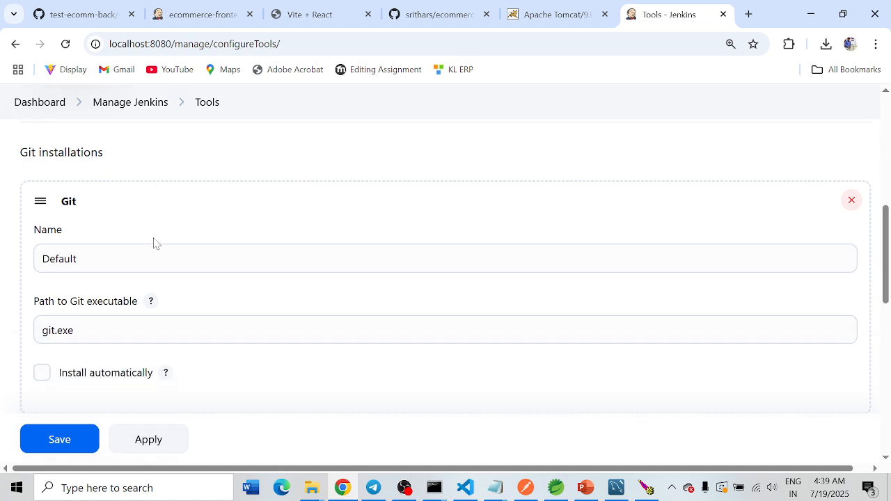
scroll(154, 241, up, 3)
scroll(152, 244, up, 1)
Step: Expand the JDK installations and check the configured JDK's name and JAVA_HOME path
click(73, 367)
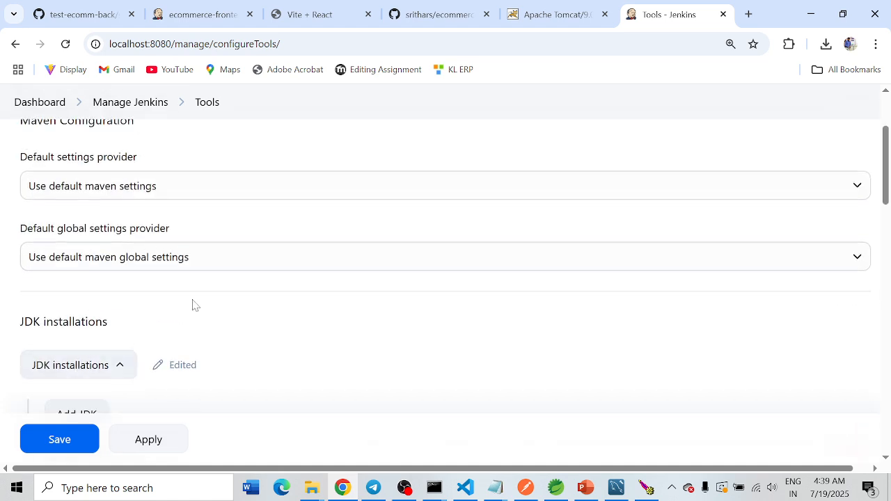
scroll(137, 290, down, 3)
drag(121, 310, 66, 310)
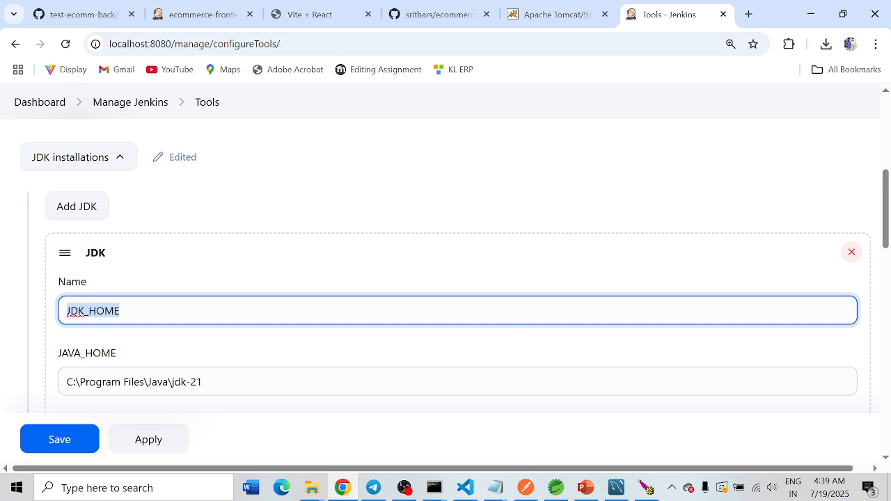
key(Tab)
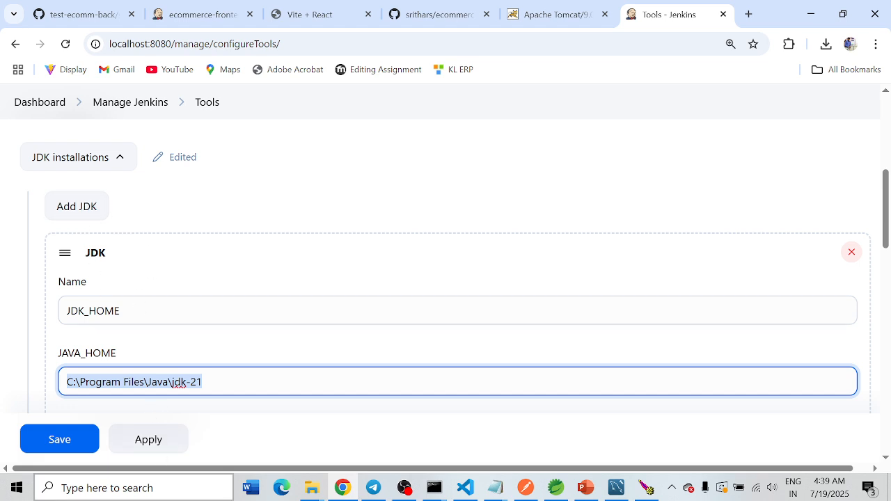
Step: Open the Windows Environment Variables dialog and move it clear of the System Properties window
click(179, 496)
text(en)
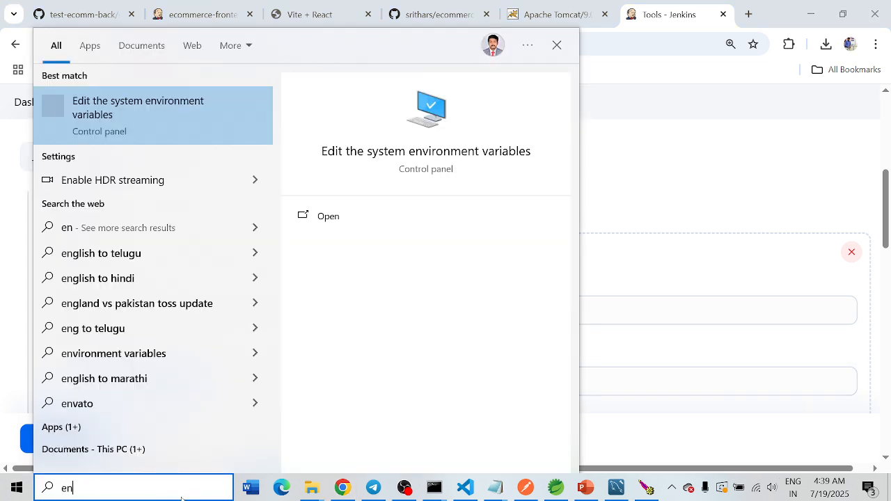
key(Return)
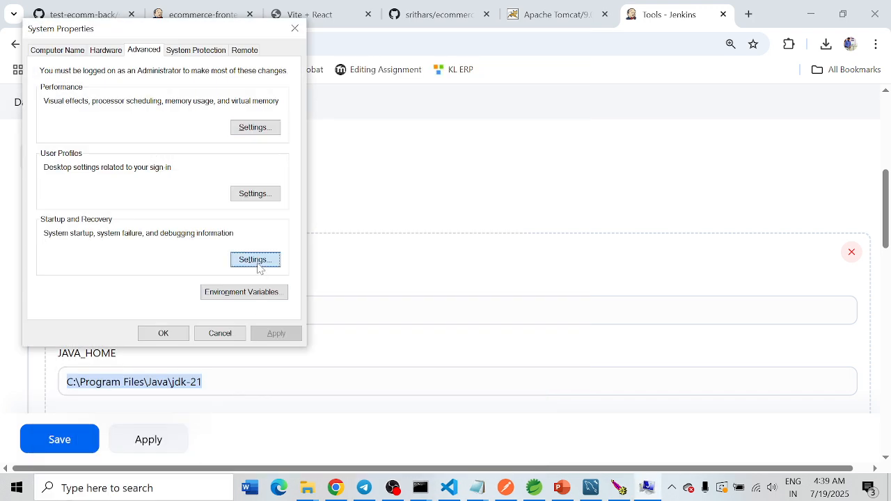
click(230, 299)
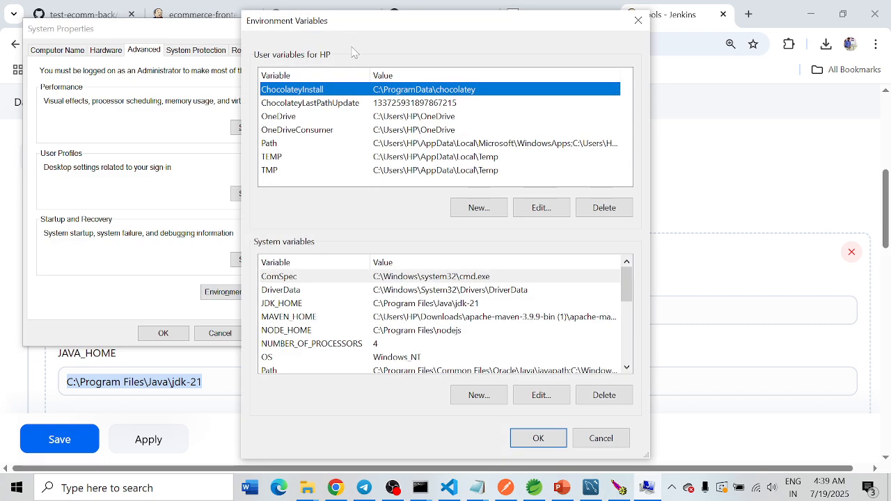
drag(360, 25, 428, 23)
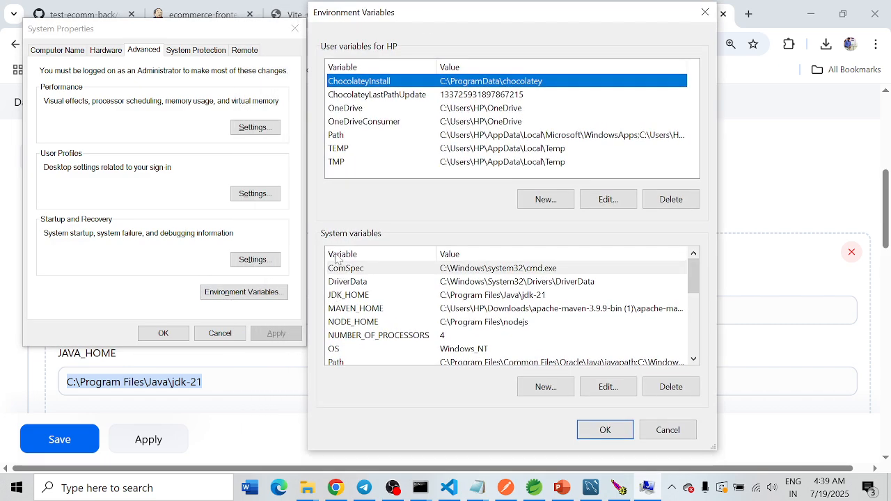
Step: Check the JDK_HOME, MAVEN_HOME and NODE_HOME system variables, and close both system dialogs without changing anything
click(344, 298)
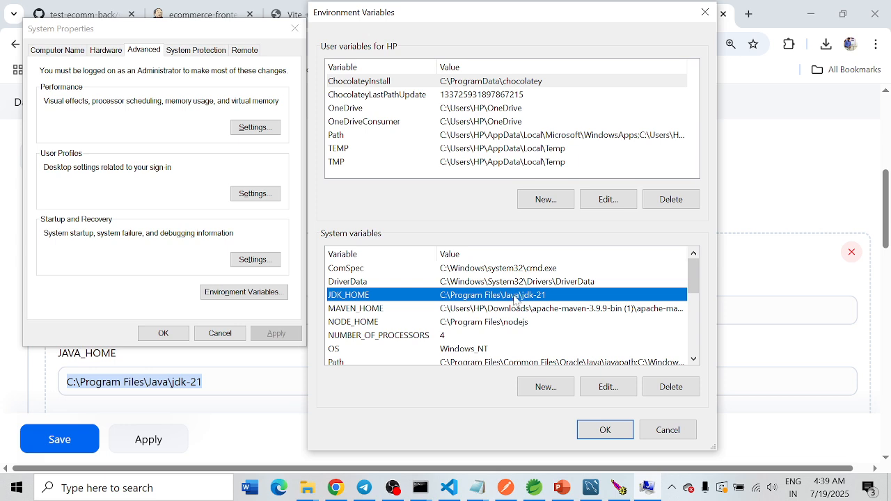
click(350, 311)
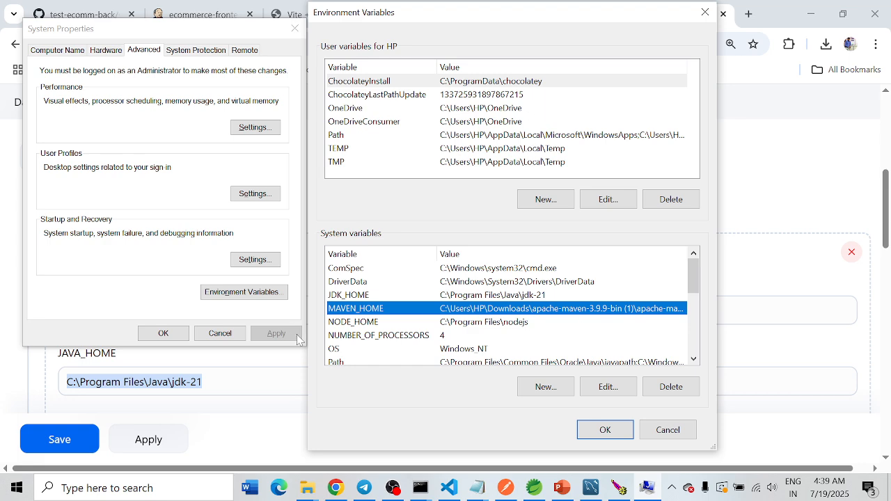
click(349, 324)
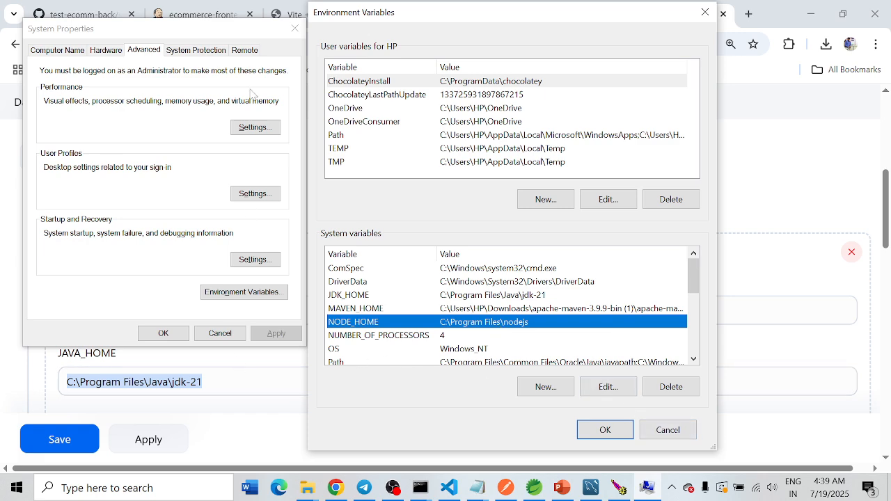
click(668, 429)
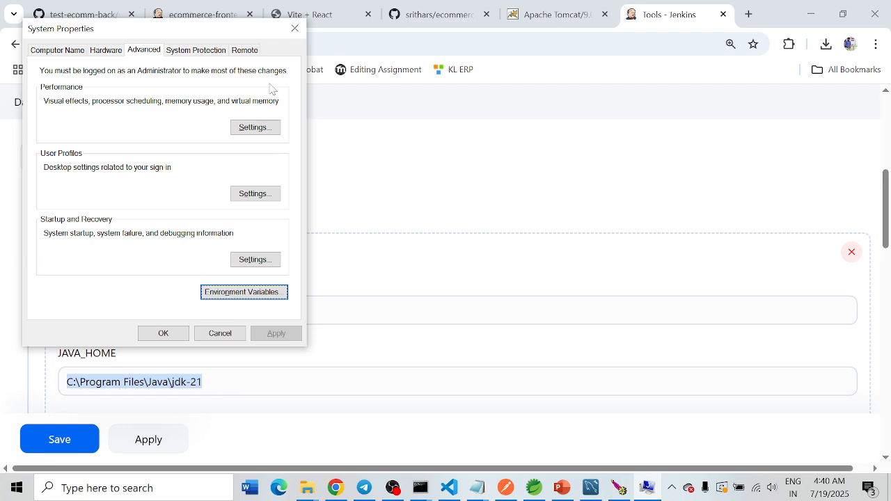
click(294, 29)
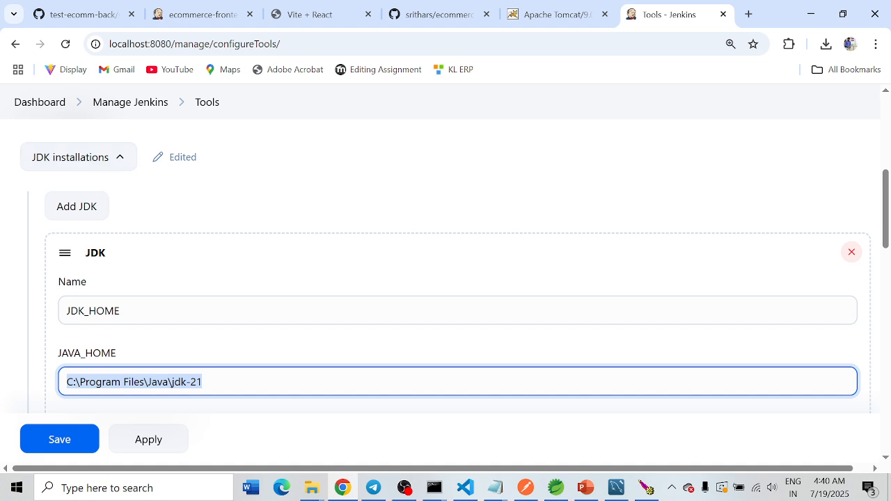
Step: Recheck the JDK name and path in Jenkins Tools, and expand the Maven installations to check the Maven entry
key(shift+Tab)
key(Tab)
scroll(191, 251, down, 10)
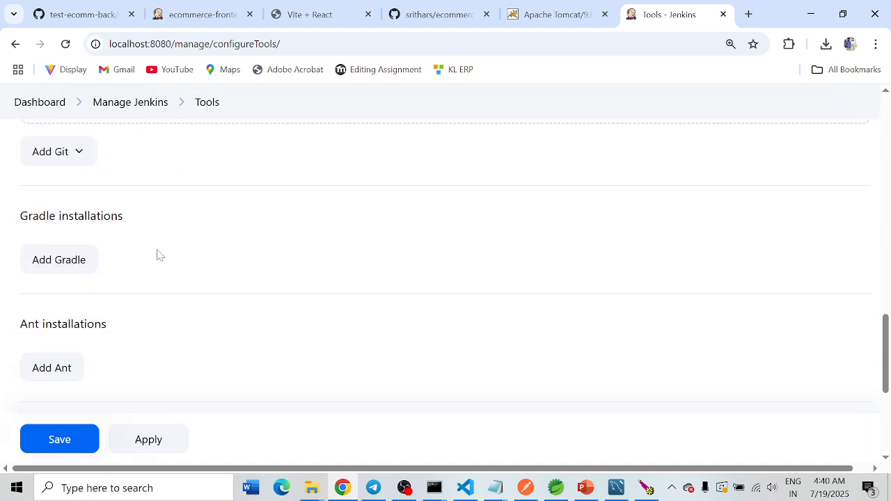
scroll(159, 255, down, 3)
click(95, 267)
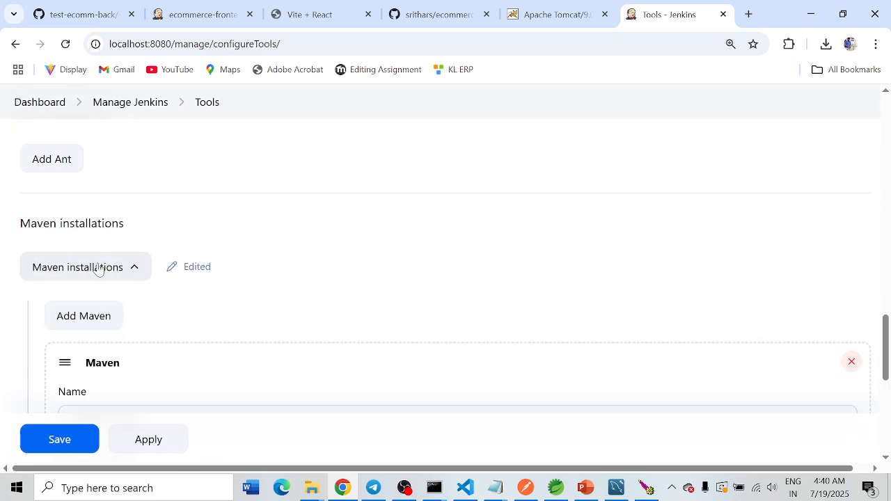
scroll(99, 270, down, 2)
drag(140, 281, 48, 284)
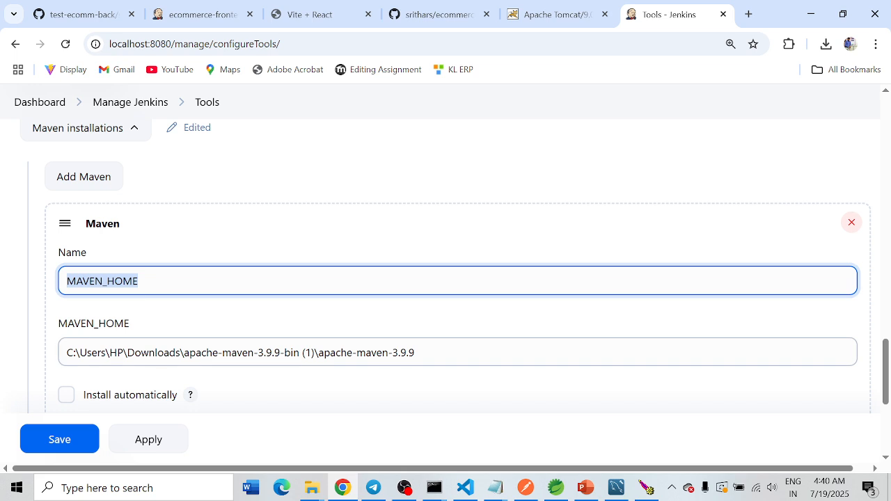
scroll(189, 272, down, 4)
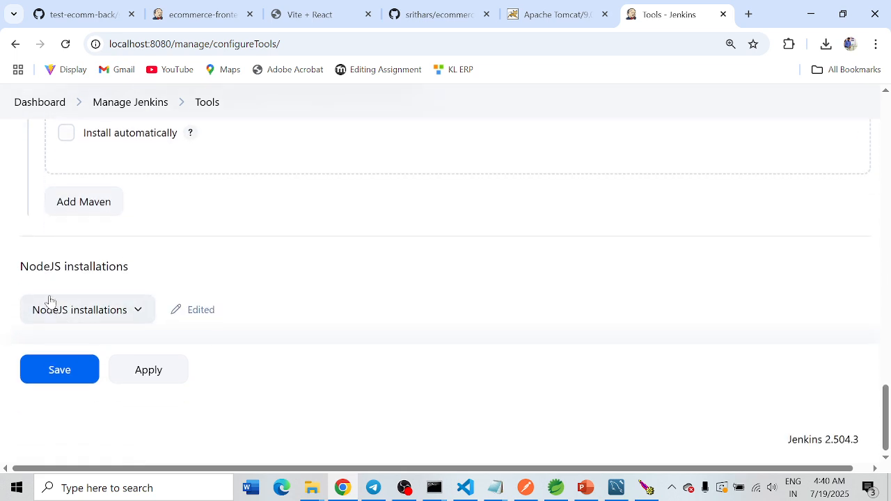
Step: Expand the NodeJS installations to check the name and installation directory, and return to the Jenkins dashboard
click(119, 310)
scroll(185, 315, down, 1)
scroll(184, 315, down, 3)
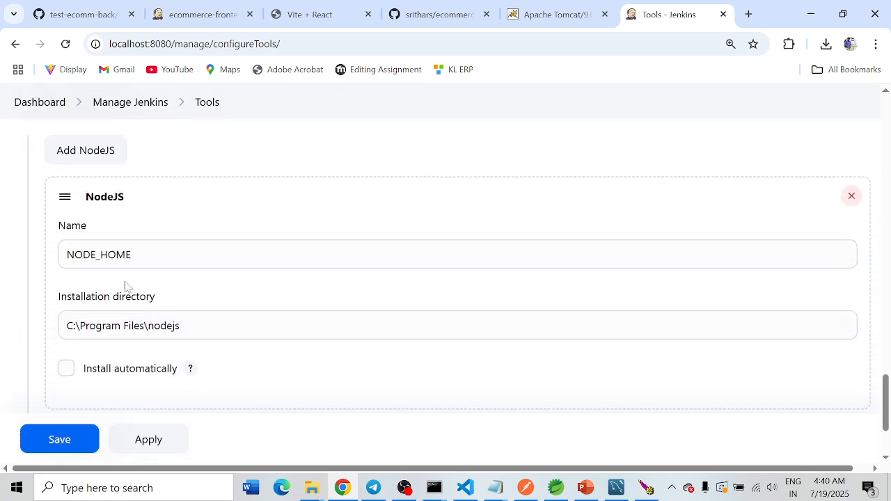
drag(139, 255, 32, 257)
drag(187, 326, 17, 324)
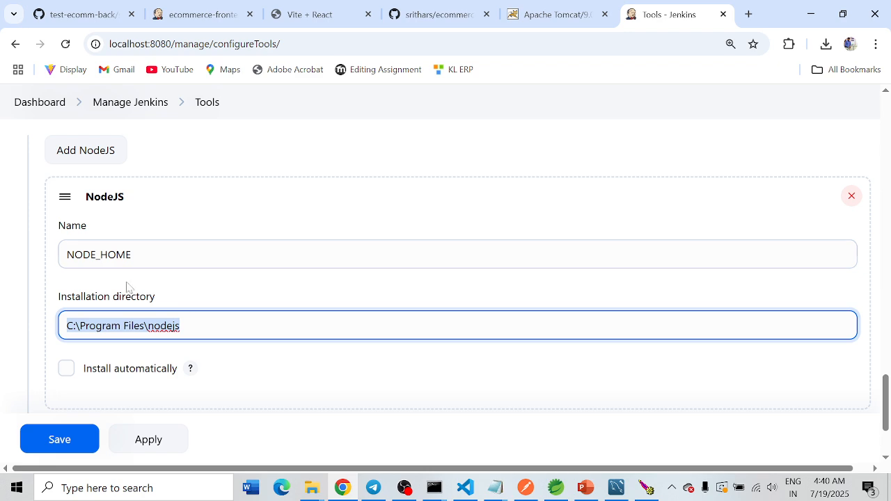
scroll(235, 214, up, 10)
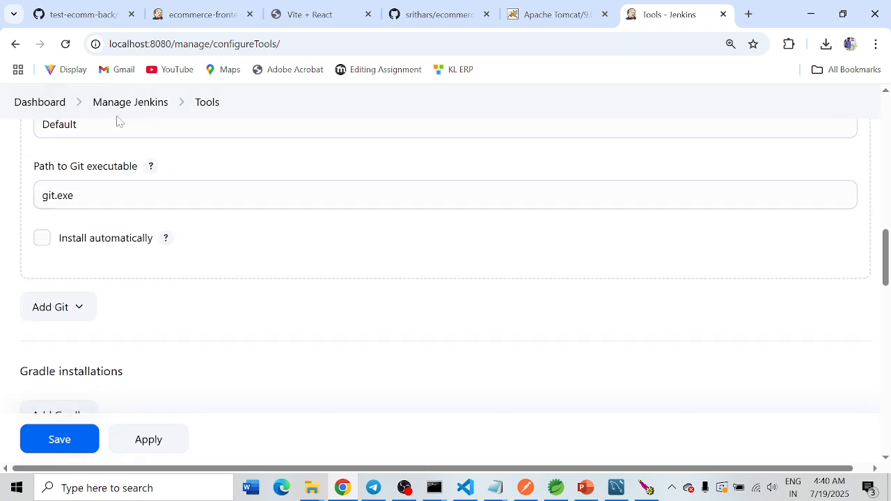
click(43, 105)
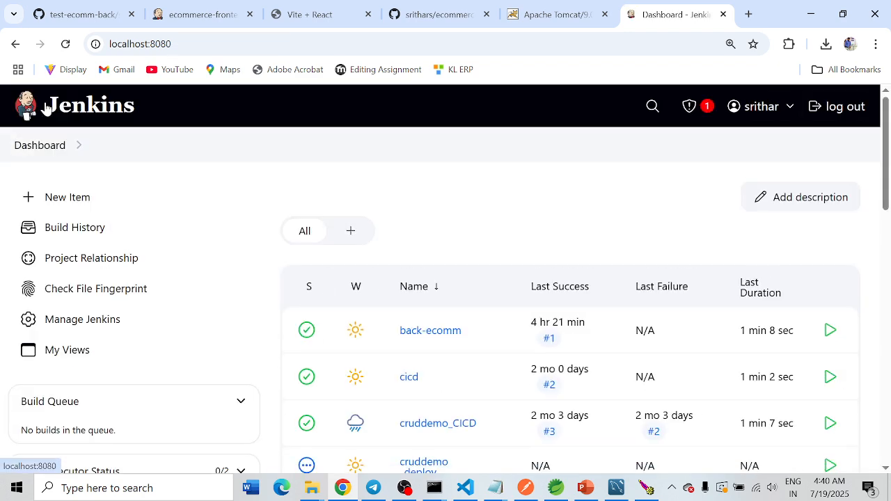
Step: Create a new Freestyle project named ecommernce-backend in Jenkins
click(58, 202)
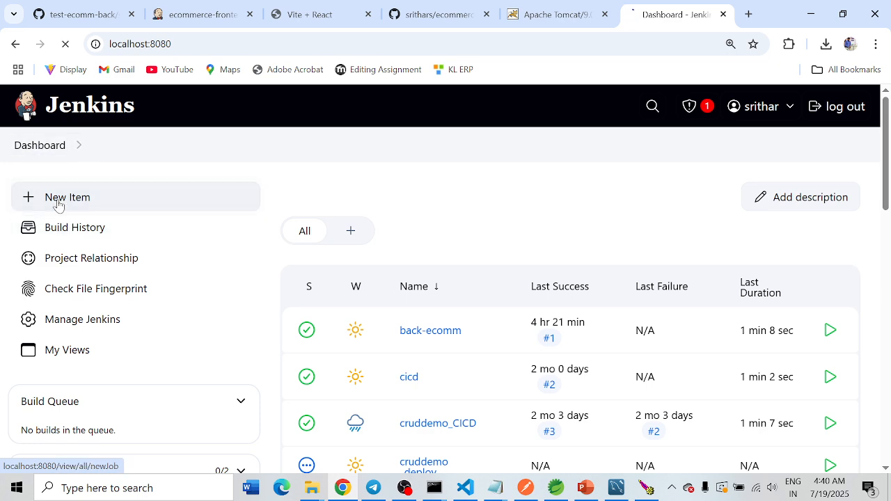
text(e)
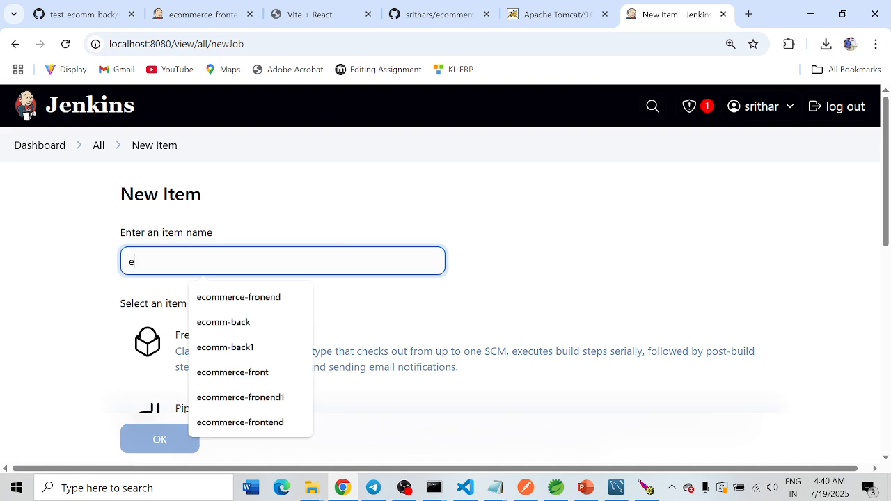
text(commernce)
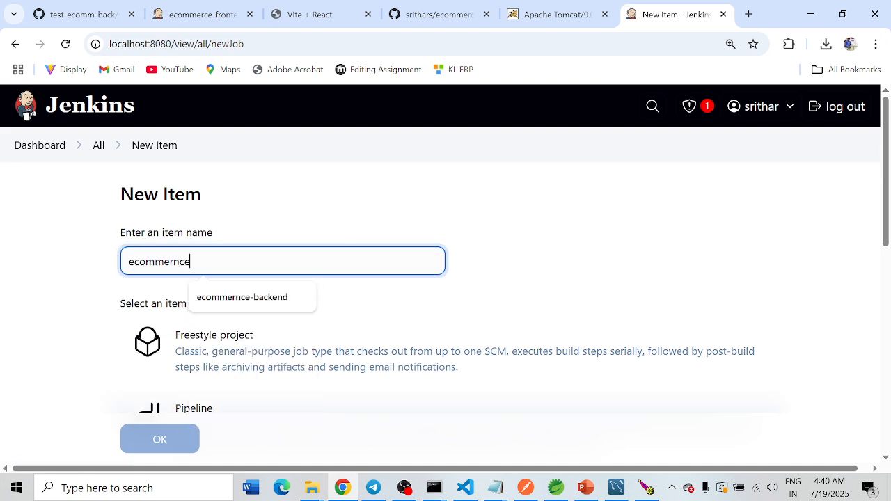
key(Down)
key(Return)
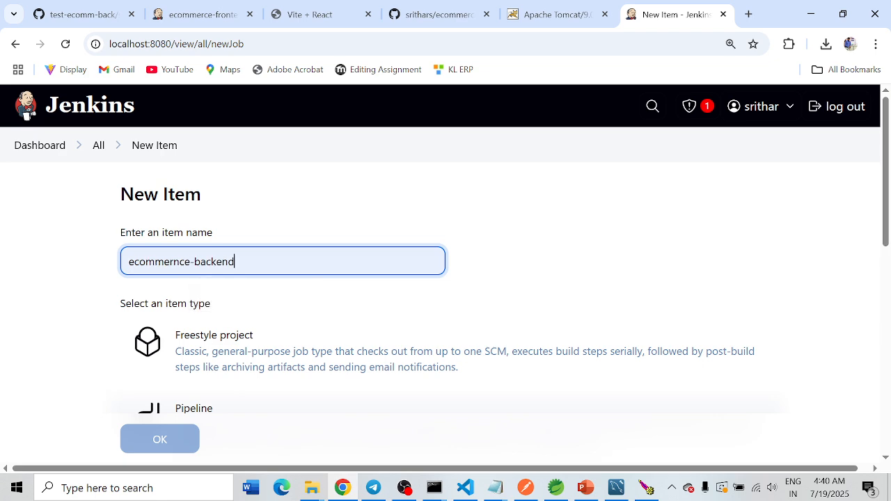
scroll(294, 283, down, 1)
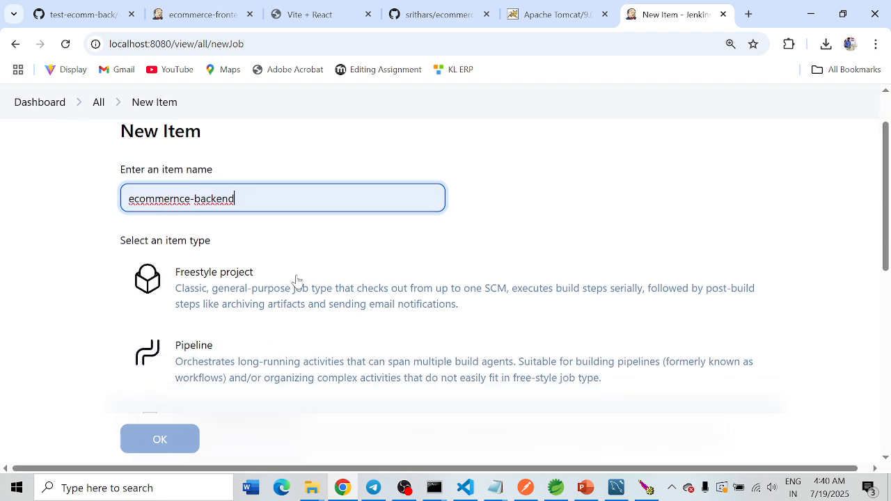
click(193, 282)
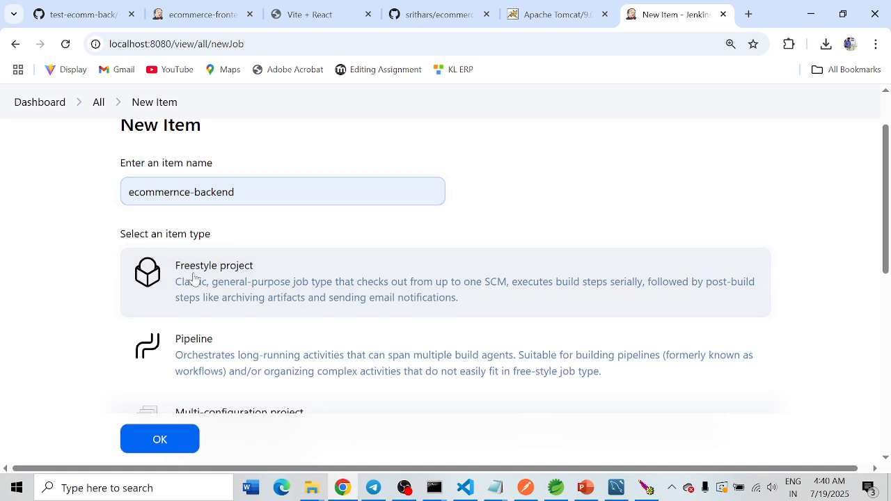
click(166, 441)
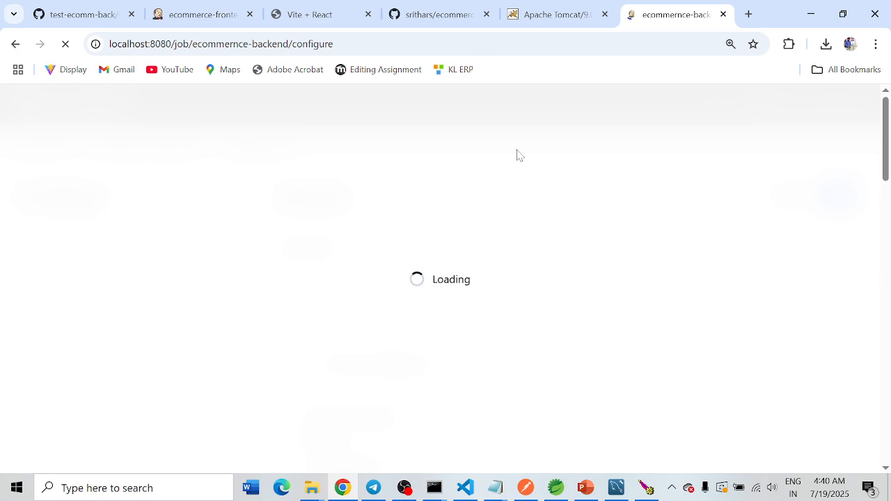
Step: Fill in the job's description as an ecommerce backend Jenkins integration
scroll(322, 243, down, 1)
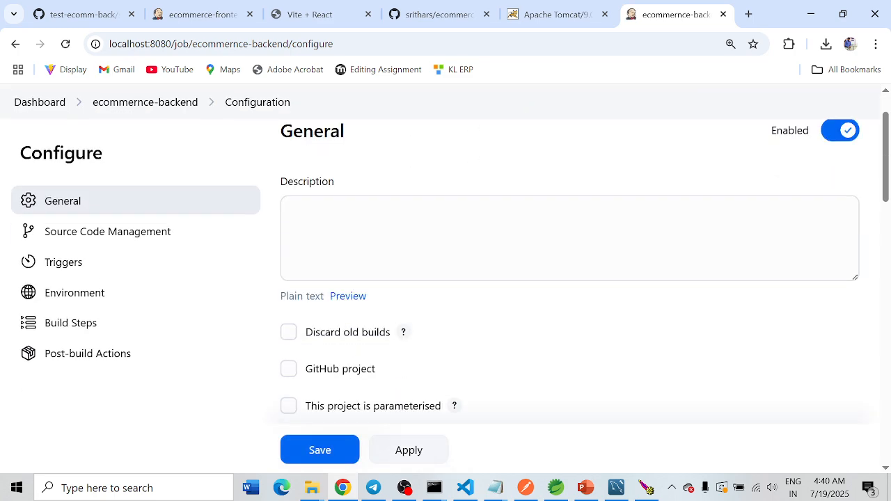
scroll(321, 244, up, 1)
click(323, 246)
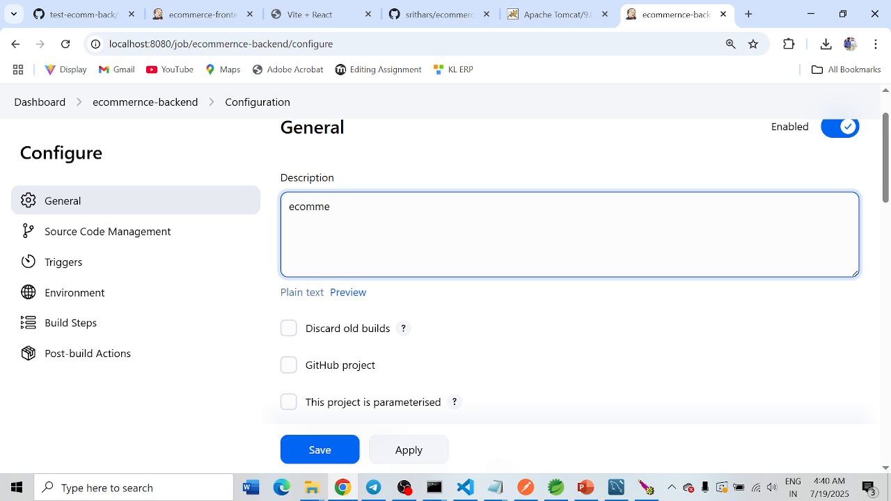
text(ecommerce backend )
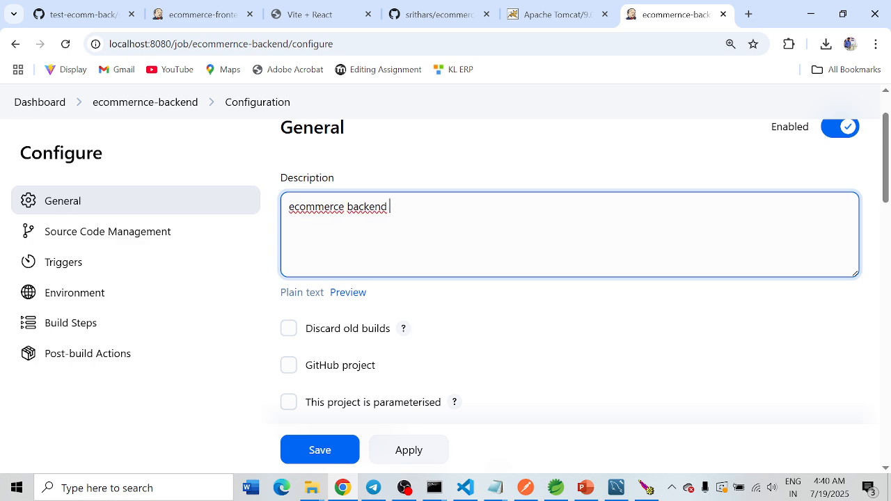
text(jenkins intergration)
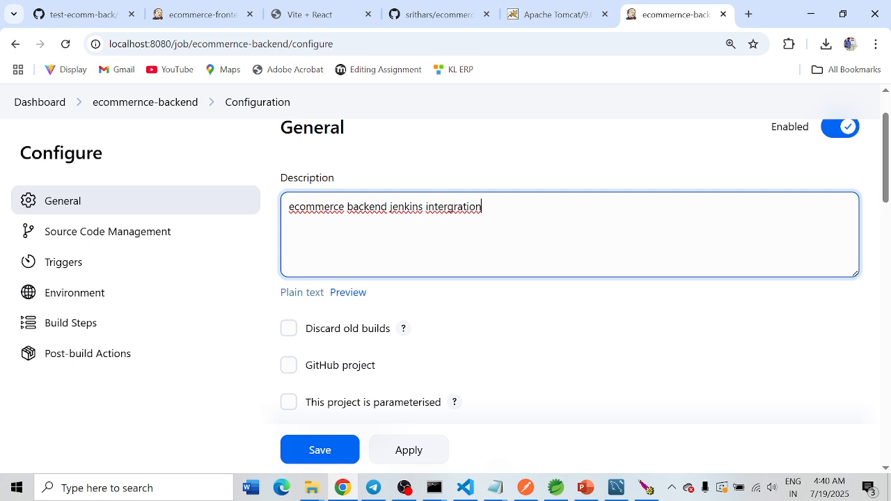
Step: Place the job configuration page beside the GitHub repository page, and choose Git for the job's source code management
scroll(571, 279, down, 6)
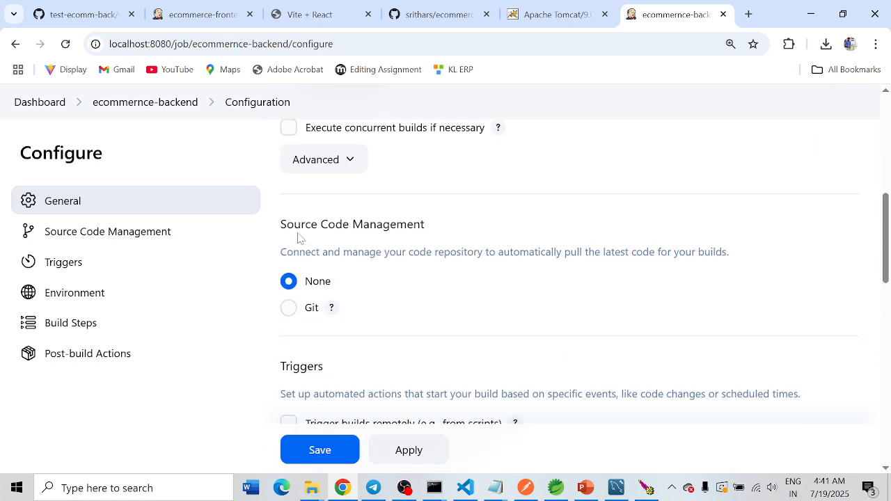
drag(280, 225, 414, 224)
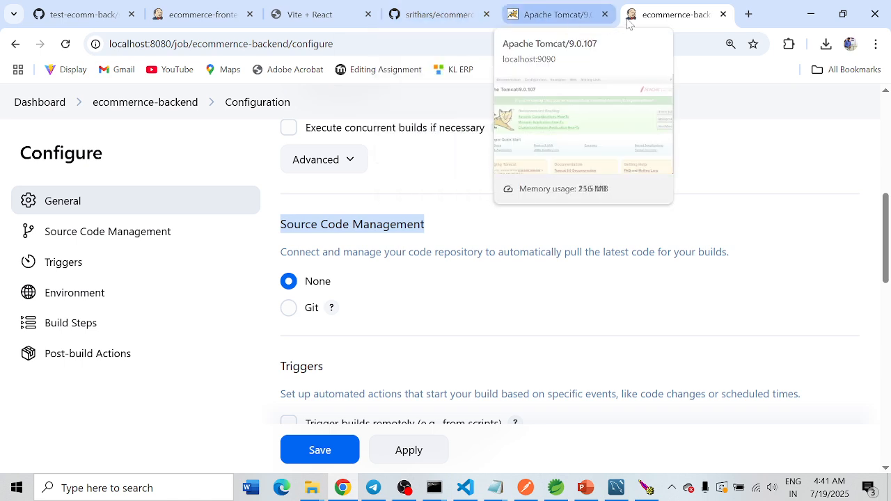
drag(682, 14, 550, 13)
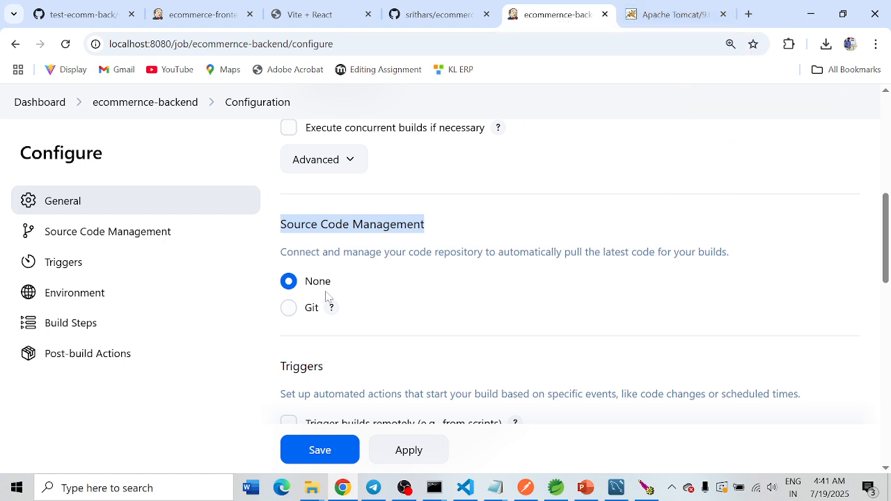
click(289, 308)
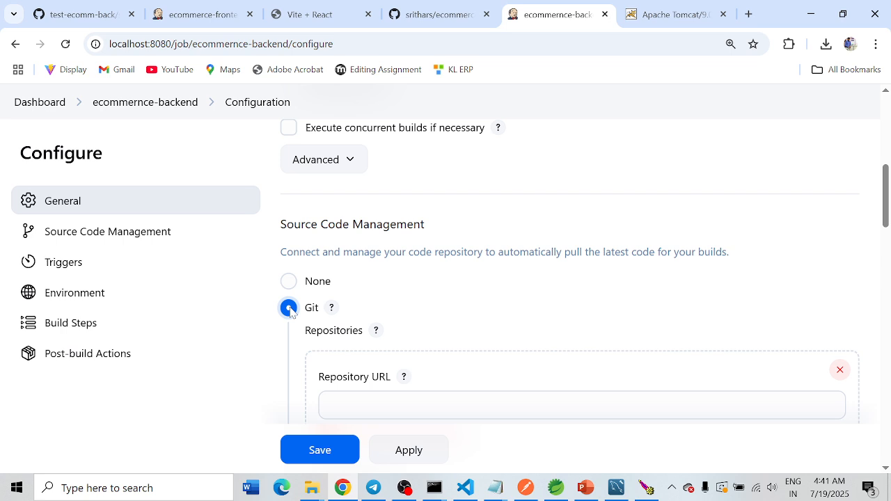
Step: Copy the HTTPS clone URL of the ecommerce-backend1 repository on GitHub and enter it as the job's repository URL
click(443, 16)
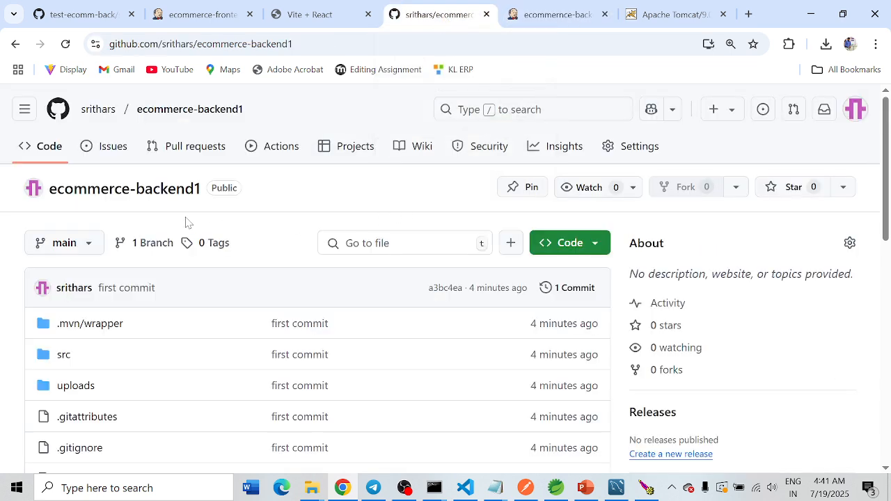
click(594, 248)
click(586, 380)
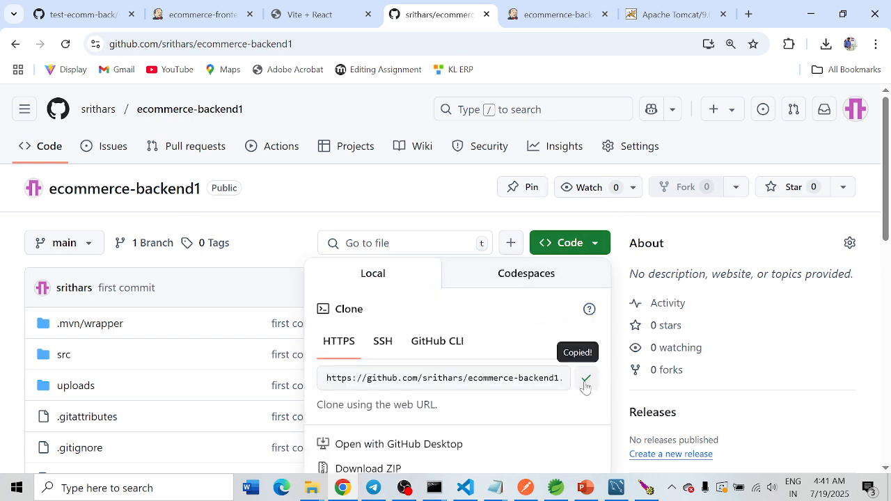
click(555, 14)
click(411, 404)
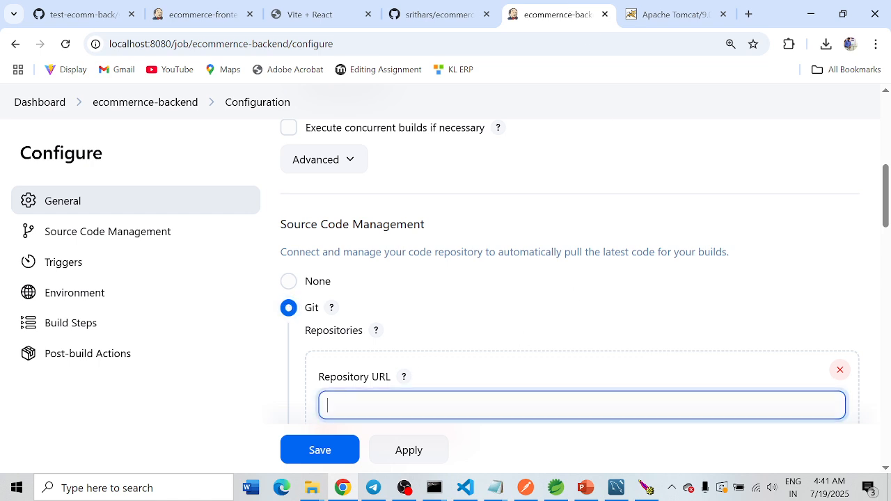
key(ctrl+v)
scroll(577, 159, down, 3)
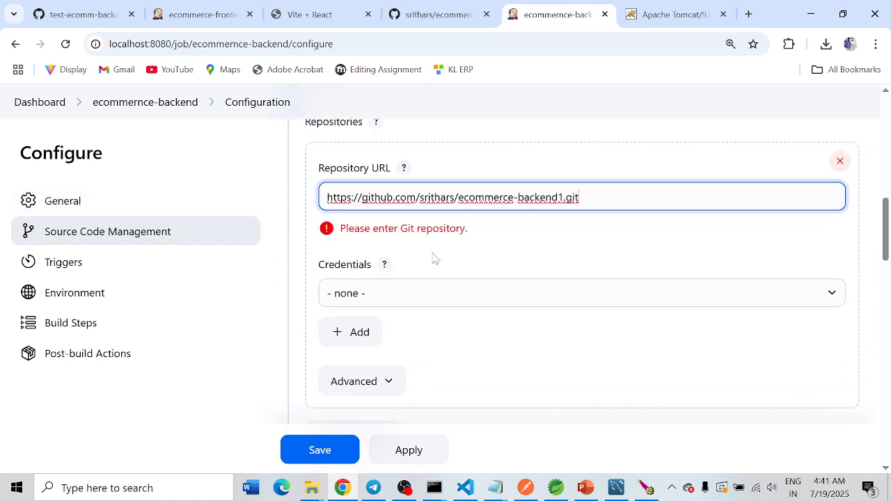
click(516, 252)
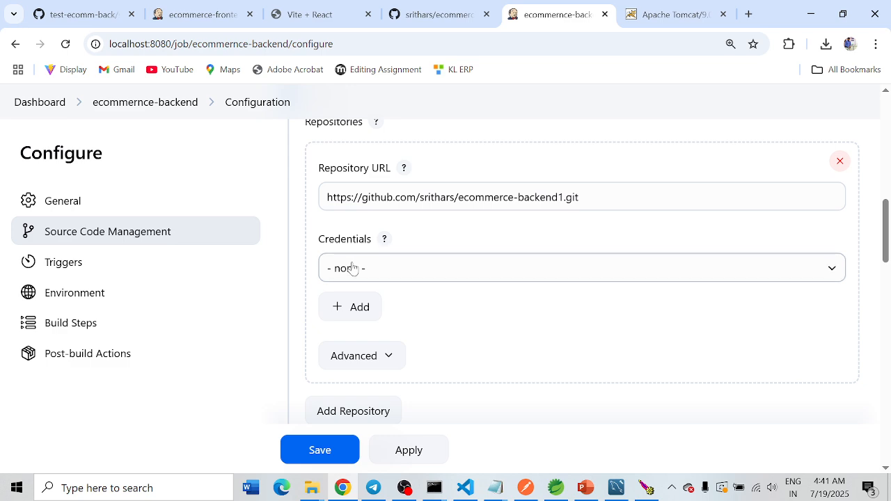
Step: Check the branch name of the GitHub repository and set the job's branch specifier to */main
scroll(353, 269, down, 1)
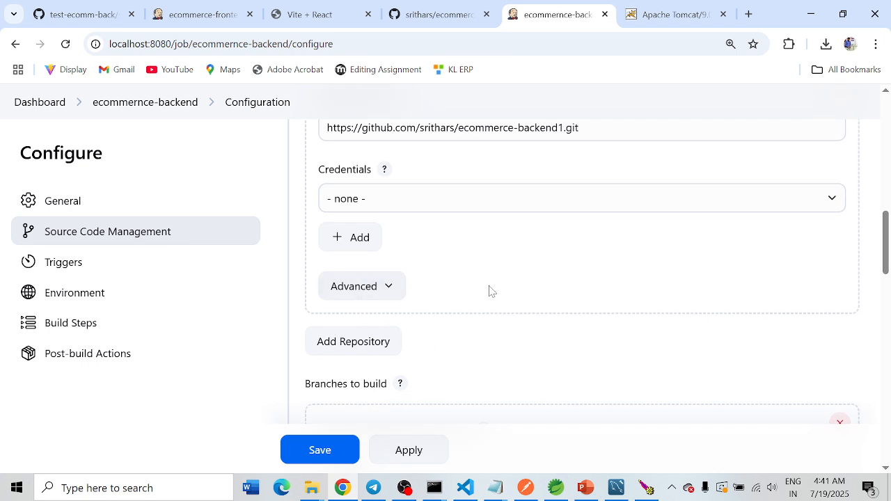
scroll(487, 290, down, 2)
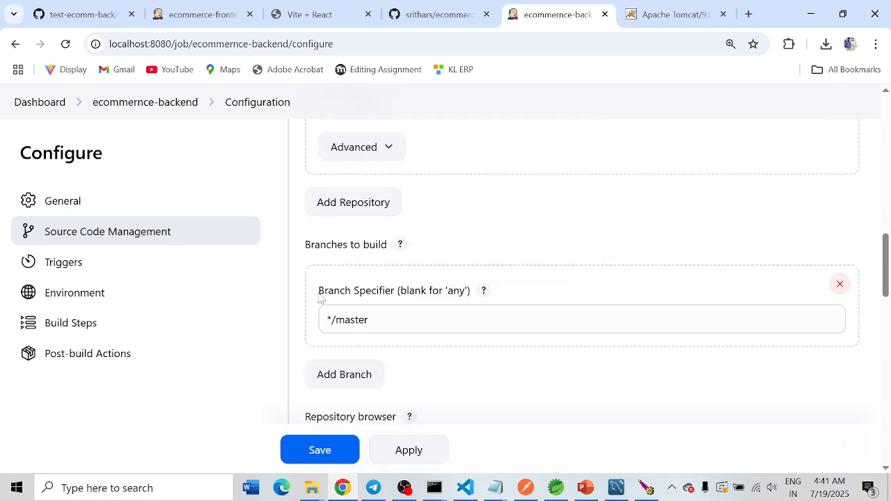
drag(319, 292, 394, 291)
click(427, 15)
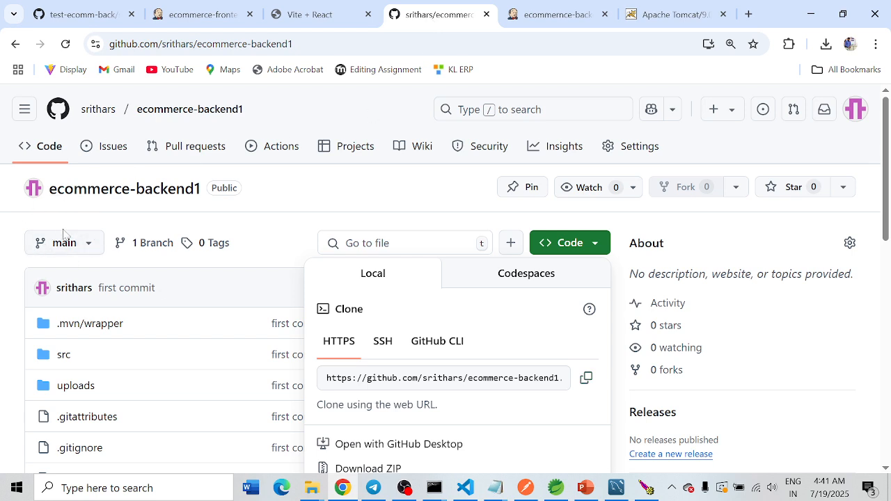
click(549, 13)
drag(369, 320, 350, 320)
text(in)
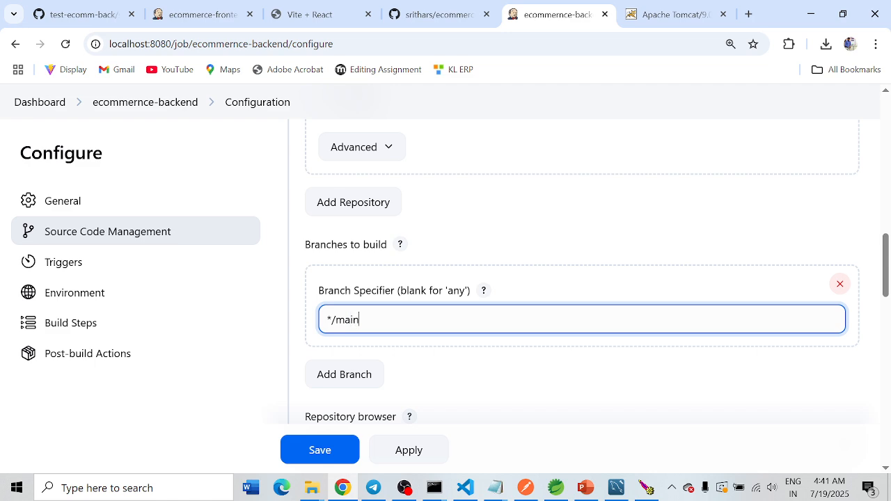
click(879, 327)
Step: Enable the Poll SCM trigger and set its schedule to * * * * *
scroll(518, 234, down, 3)
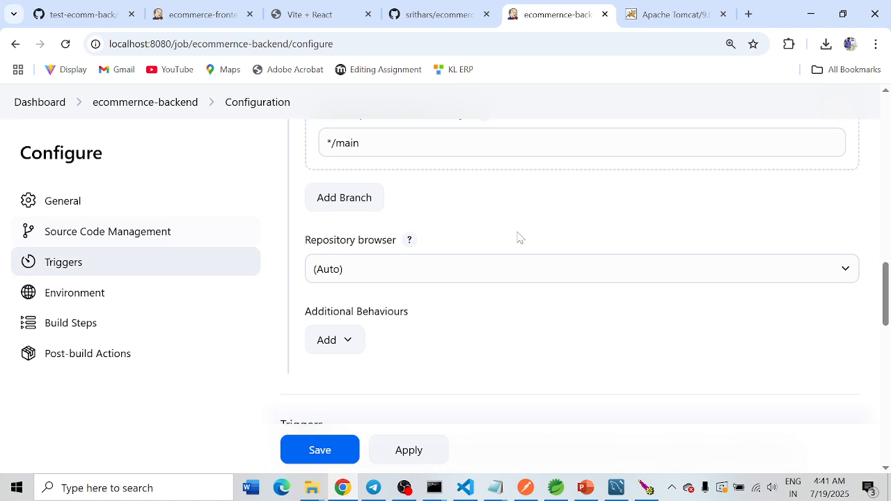
scroll(476, 251, down, 3)
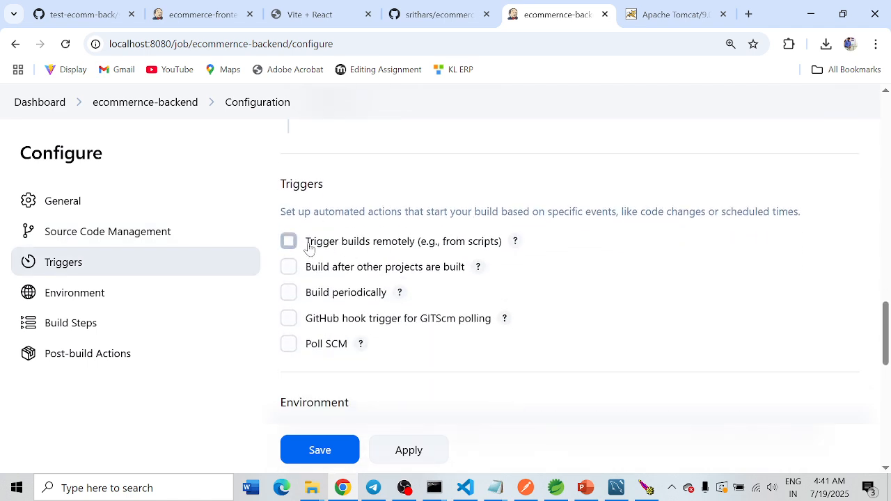
click(289, 344)
click(314, 395)
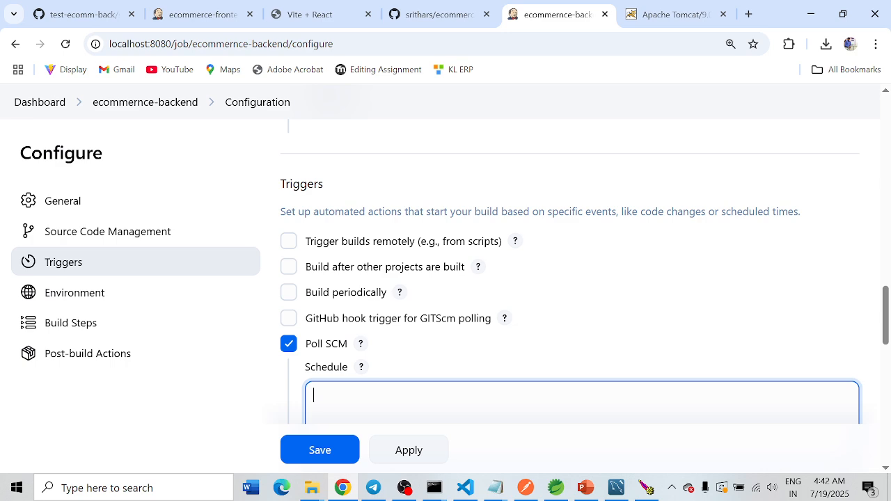
text(* * * * *)
drag(348, 396, 300, 398)
click(349, 396)
Step: Enable deleting the workspace before the build starts in the job's environment settings
scroll(418, 292, down, 5)
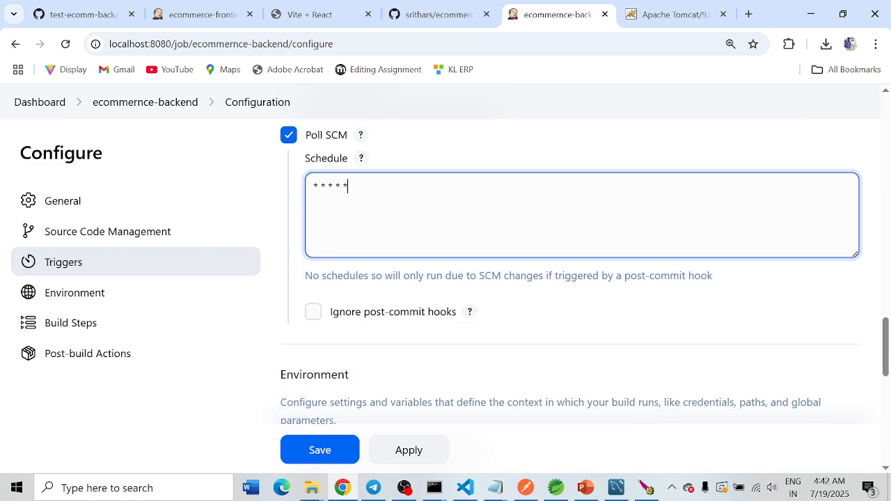
scroll(395, 290, down, 1)
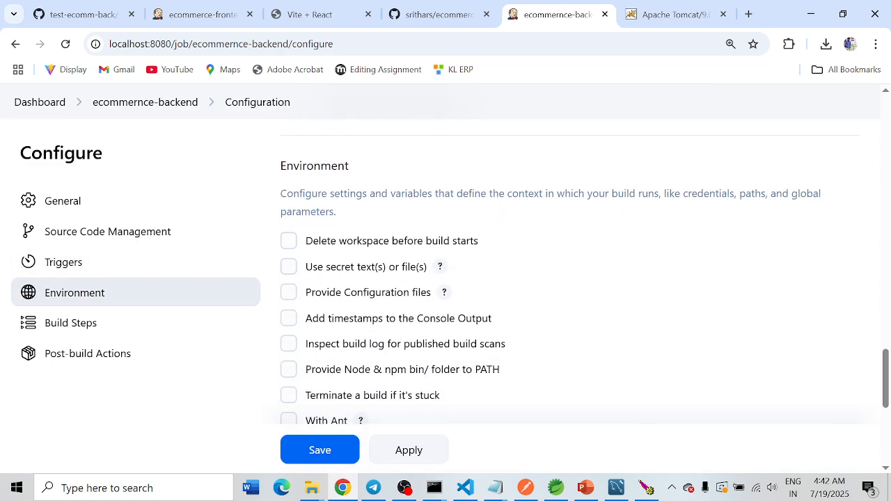
click(289, 244)
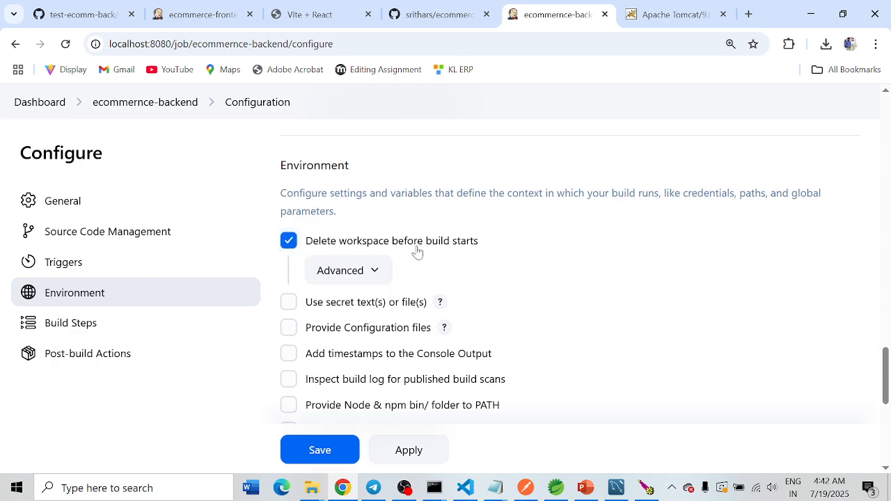
Step: Add an Invoke top-level Maven targets build step and set its Maven version to MAVEN_HOME
scroll(480, 258, down, 5)
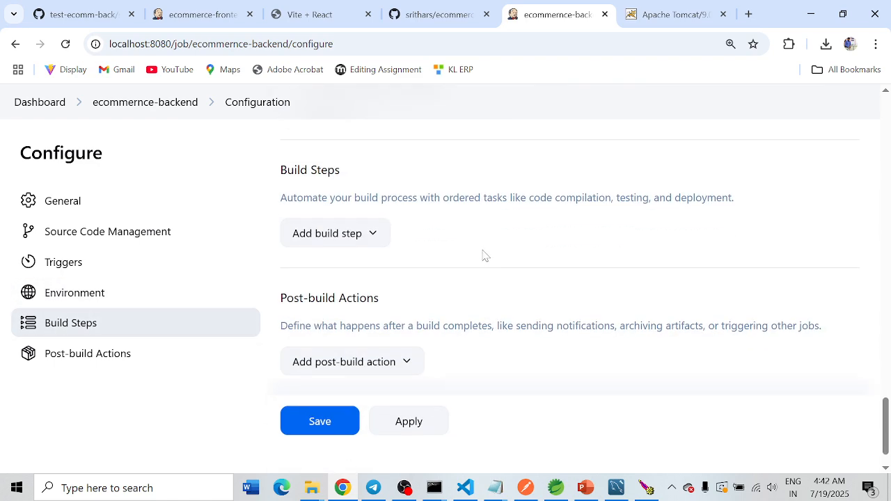
drag(279, 167, 348, 172)
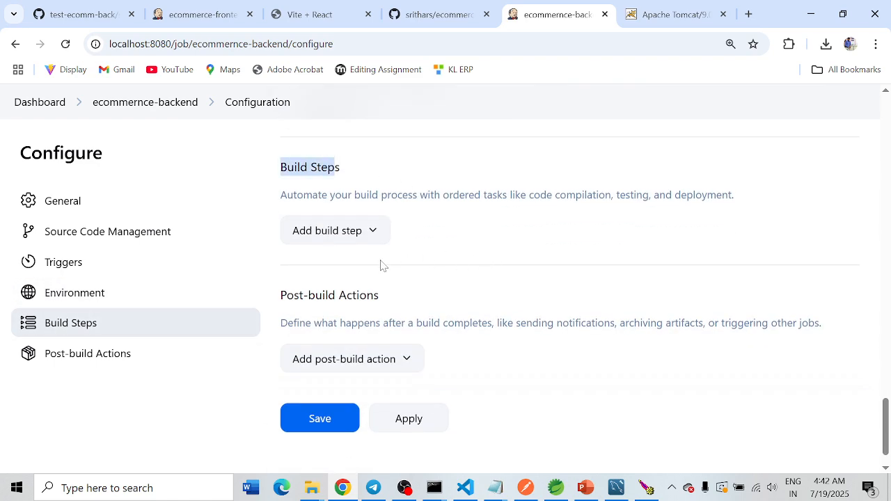
click(340, 233)
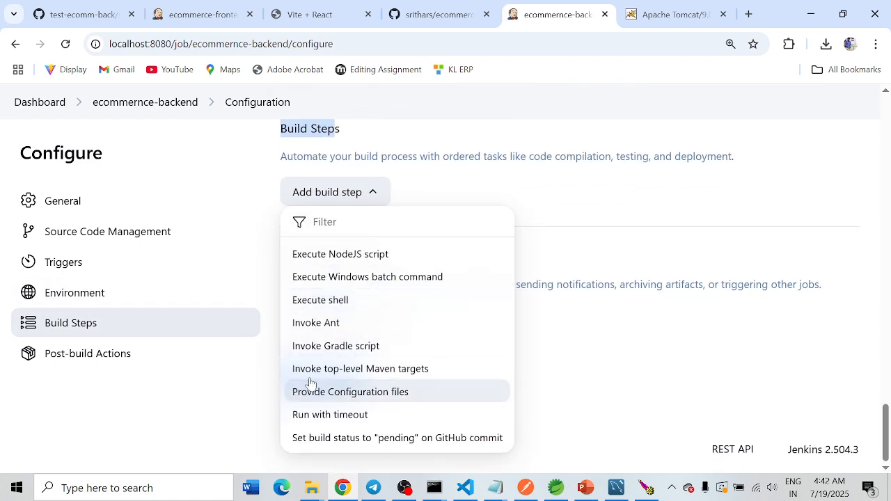
click(378, 371)
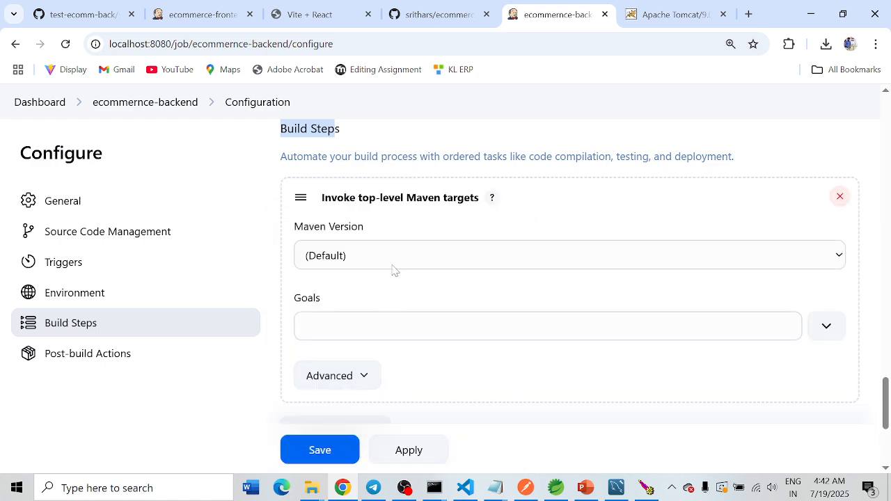
click(356, 258)
click(418, 220)
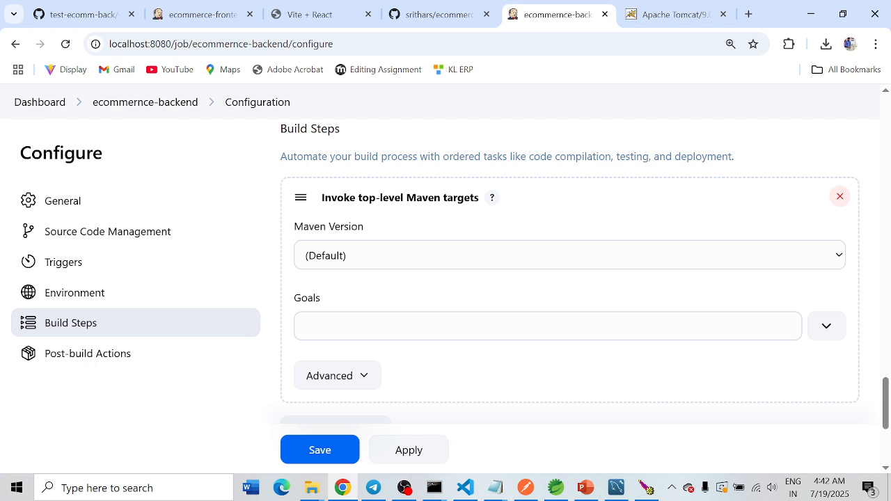
click(352, 247)
click(337, 310)
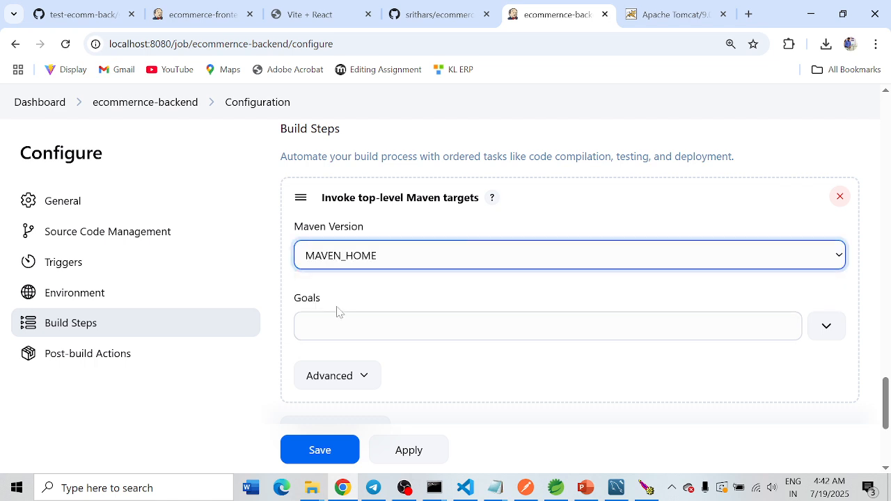
Step: Set the Maven build step's goals to clean compile package
click(334, 313)
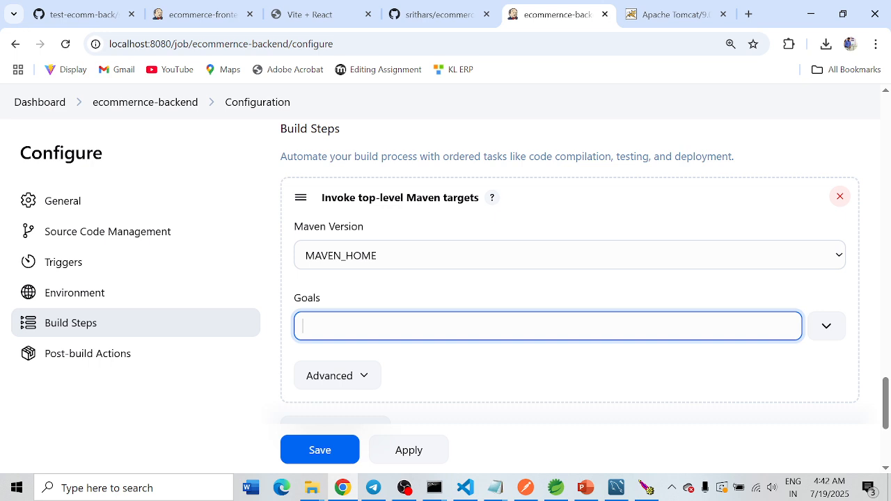
text(clean compile packag)
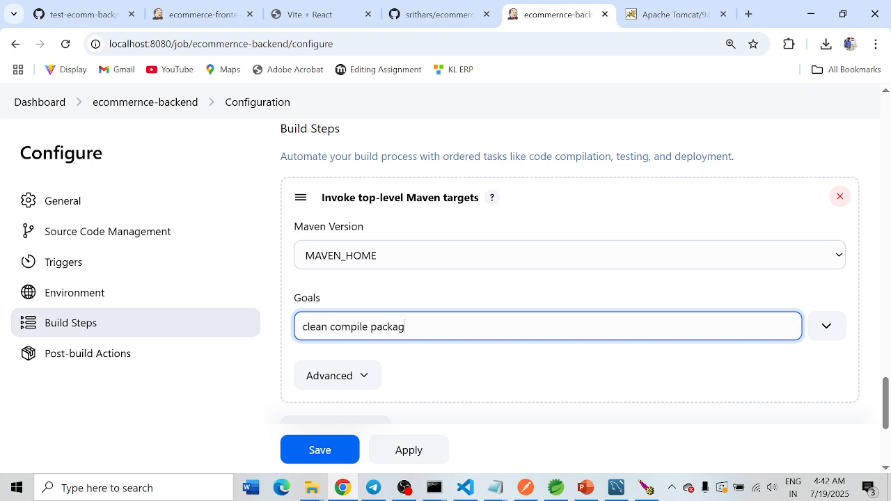
text(e)
Step: Add a Deploy war/ear to a container post-build action to the job
scroll(417, 258, down, 3)
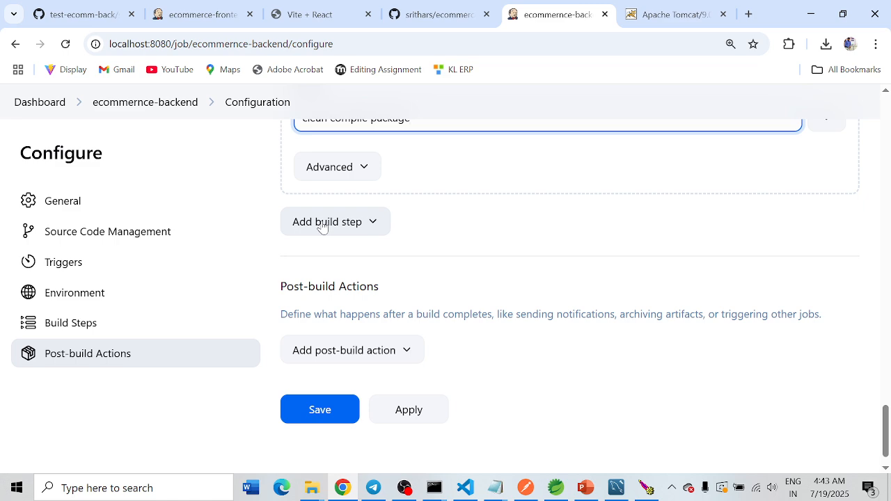
scroll(465, 253, up, 1)
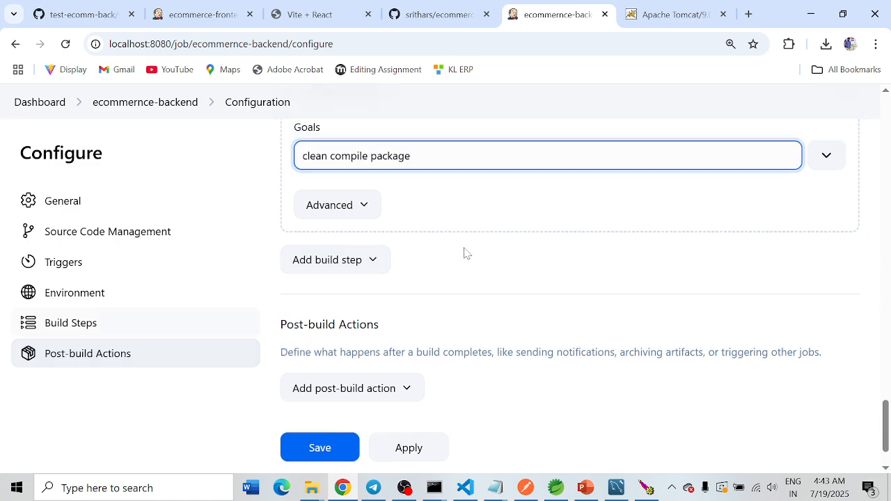
scroll(449, 251, down, 1)
scroll(390, 310, up, 1)
scroll(390, 311, down, 2)
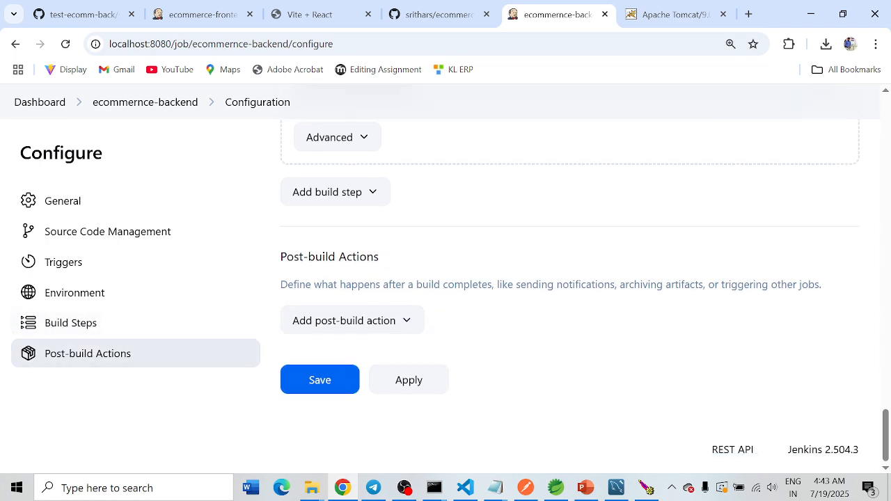
click(342, 320)
scroll(345, 328, down, 2)
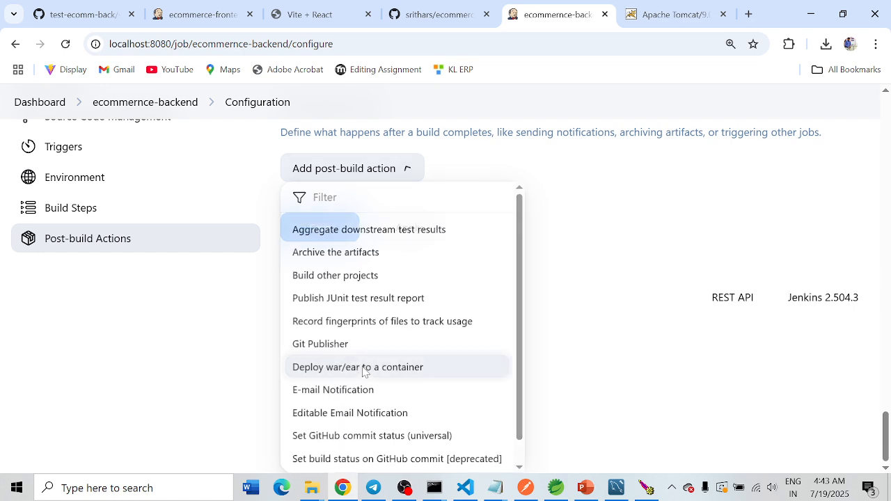
click(362, 370)
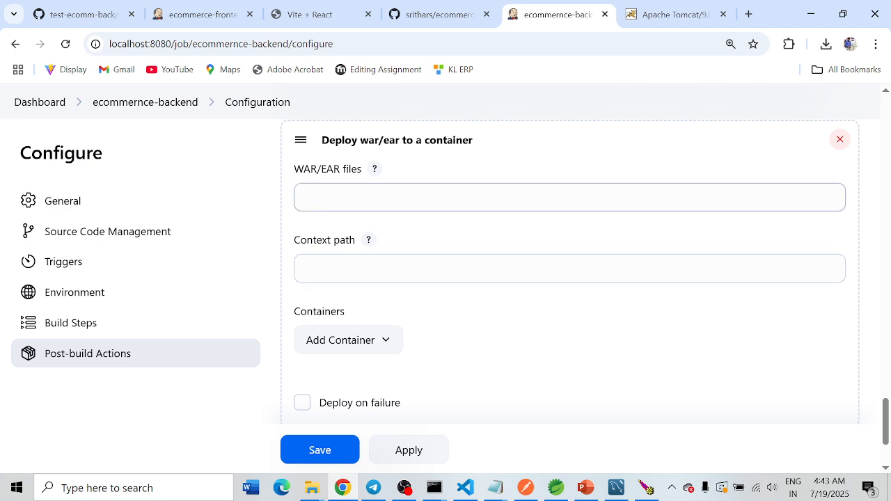
Step: Set the deploy action's WAR/EAR files to **/*.war and its context path to back1
click(303, 198)
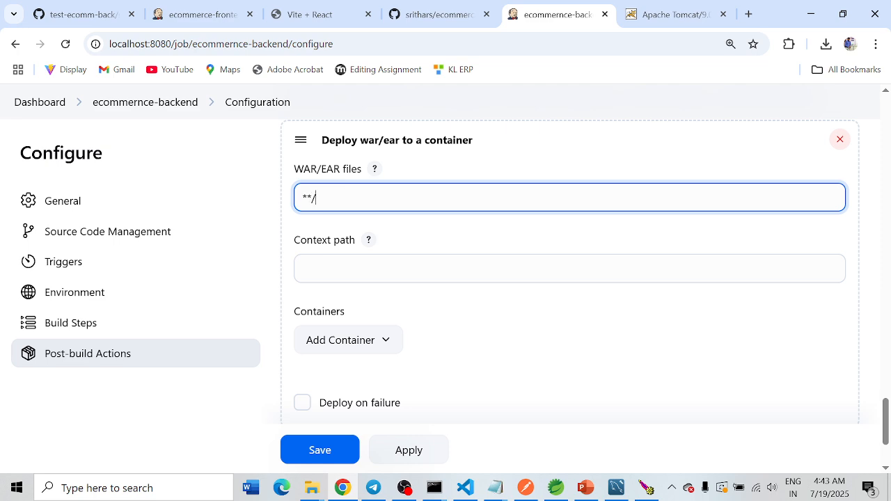
text(**/*.ja)
key(BackSpace)
text(war)
key(shift+Left)
key(shift+Left)
click(304, 269)
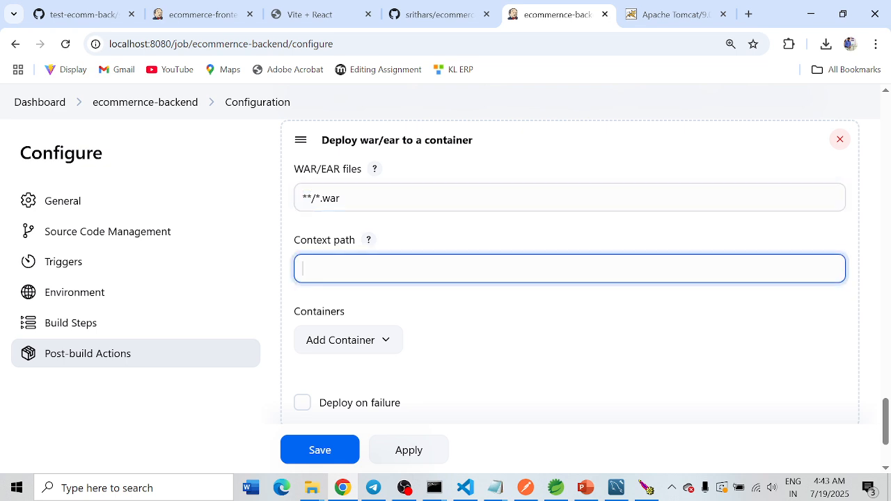
text(back1)
drag(334, 270, 294, 274)
scroll(453, 263, down, 1)
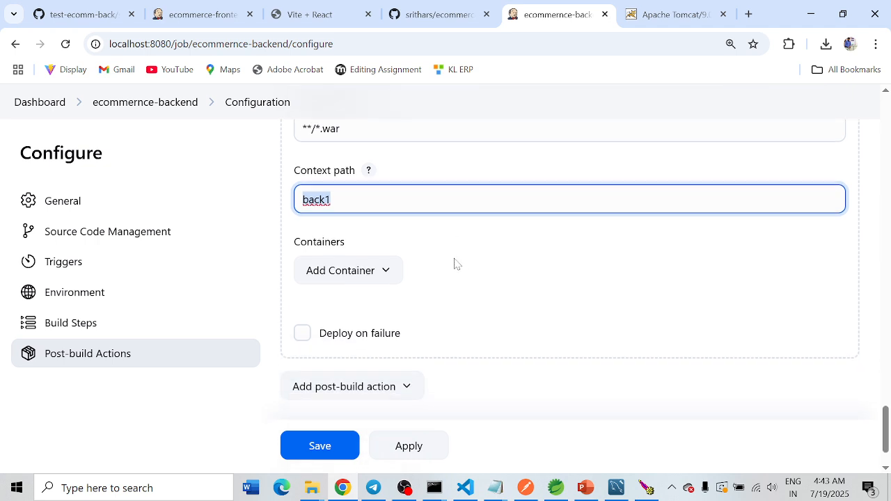
Step: Add a Tomcat 9.x Remote container to the deploy action
click(332, 277)
scroll(367, 365, down, 3)
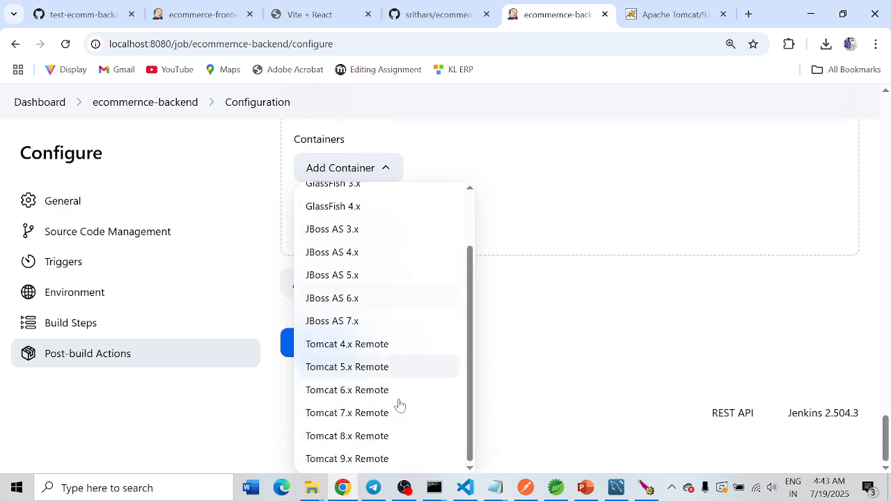
click(345, 460)
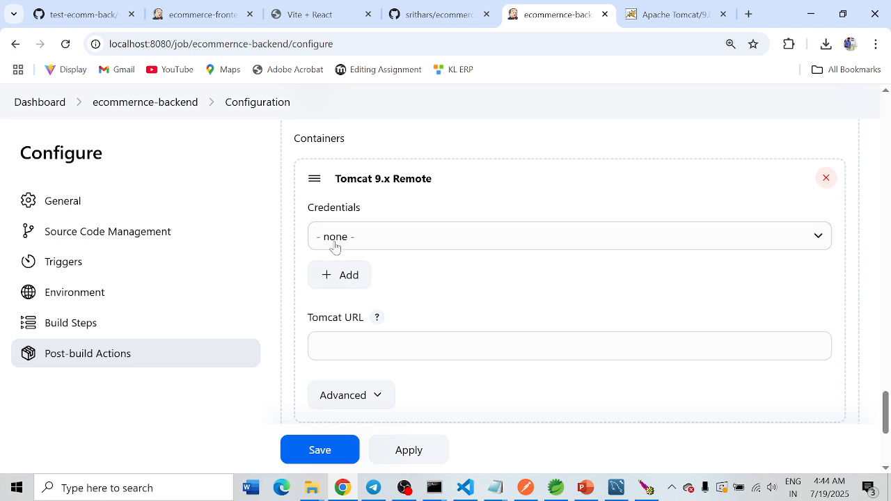
Step: Create a Jenkins credential for the Tomcat container with the username admin and the account password
scroll(421, 212, up, 1)
scroll(408, 233, down, 1)
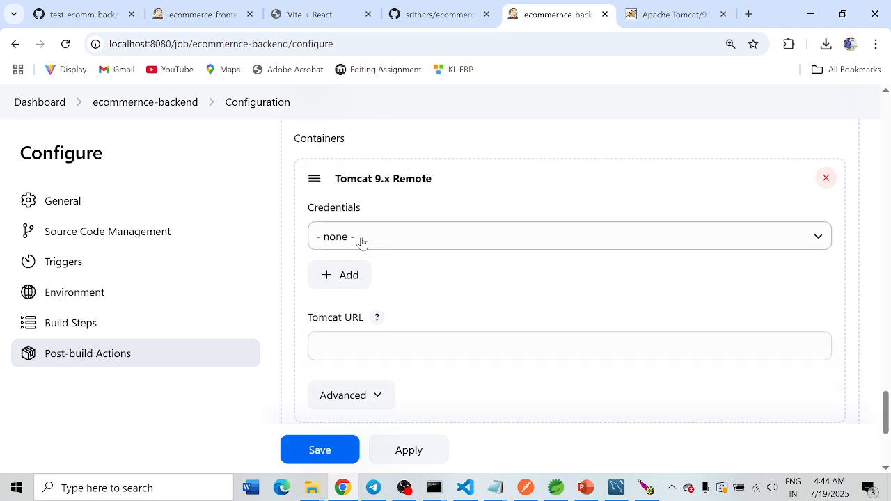
click(338, 277)
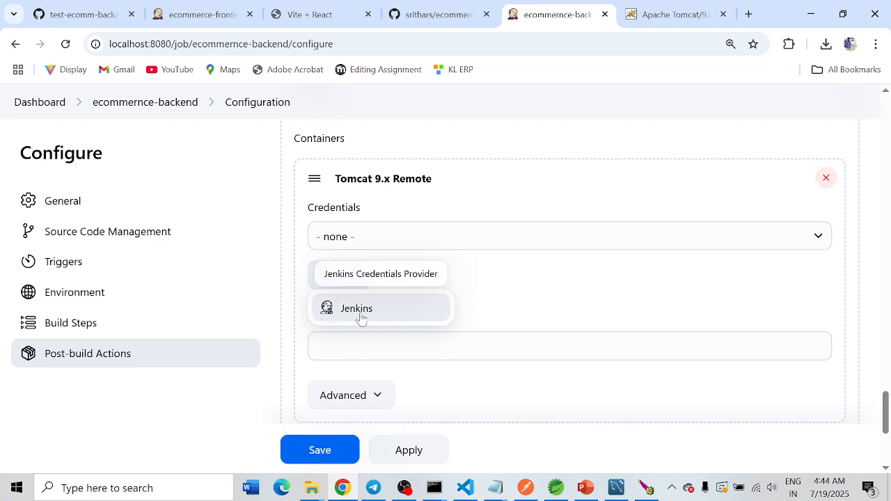
click(359, 318)
scroll(294, 313, down, 3)
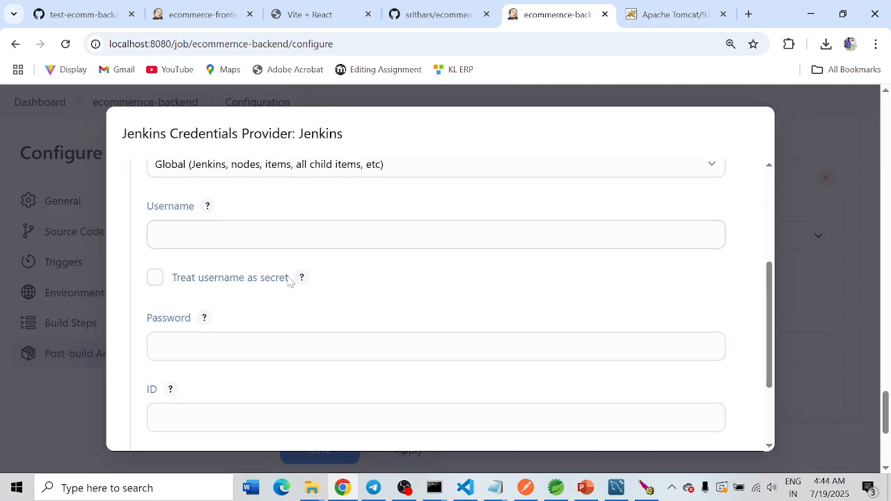
click(157, 234)
text(ad)
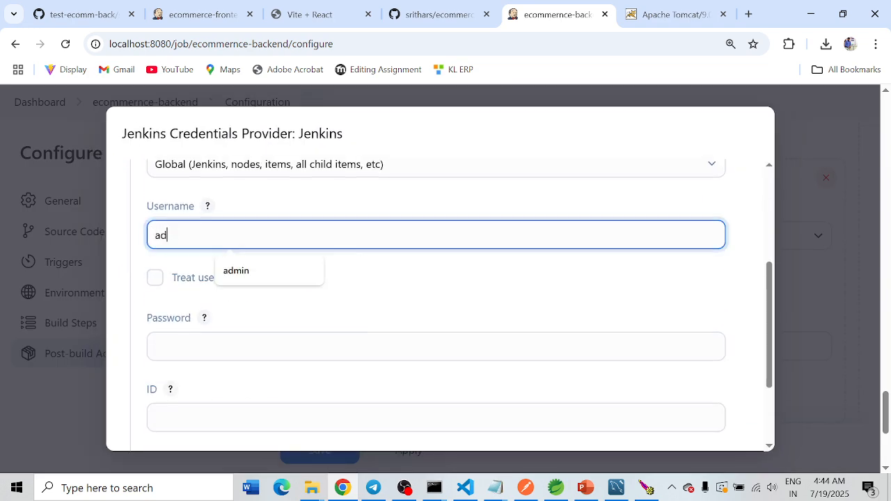
text(min)
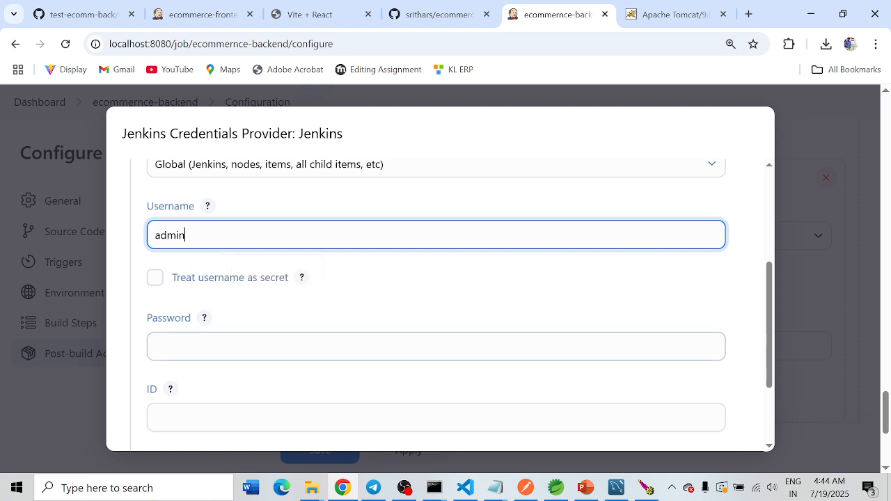
click(187, 347)
text(•••••)
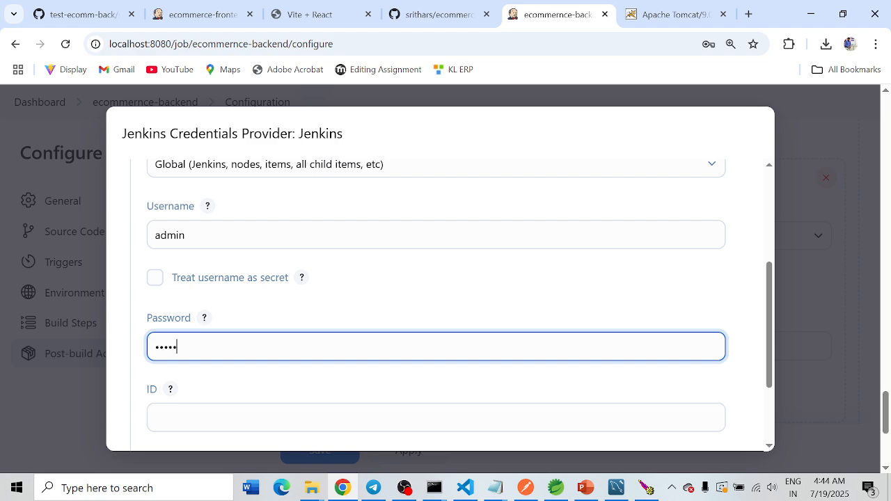
scroll(412, 275, down, 2)
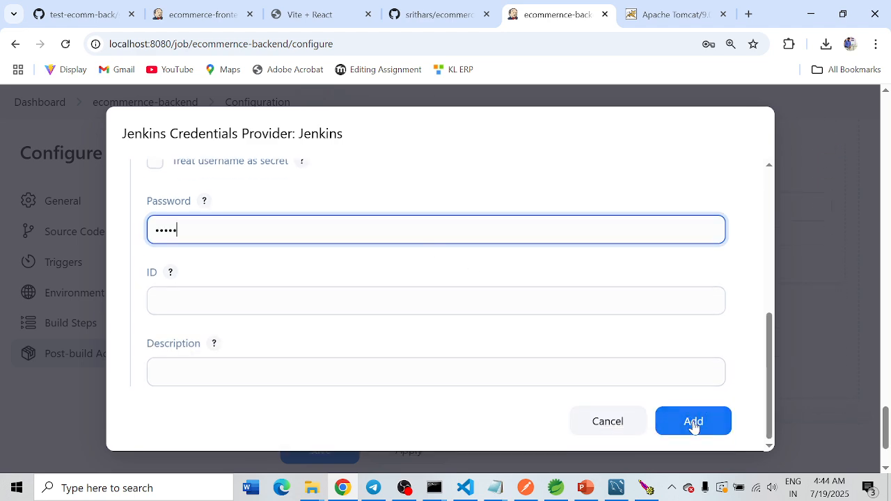
click(693, 423)
click(565, 240)
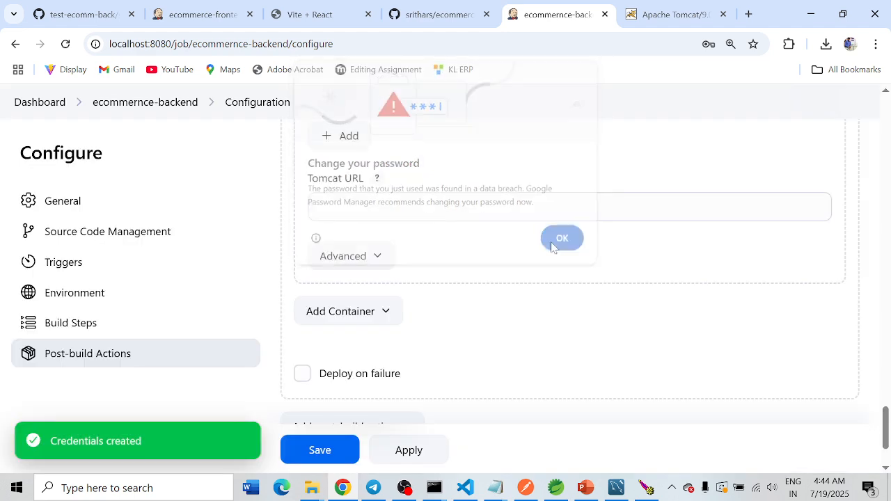
Step: Select the first admin credential in the list for the Tomcat 9.x Remote container
scroll(408, 264, up, 2)
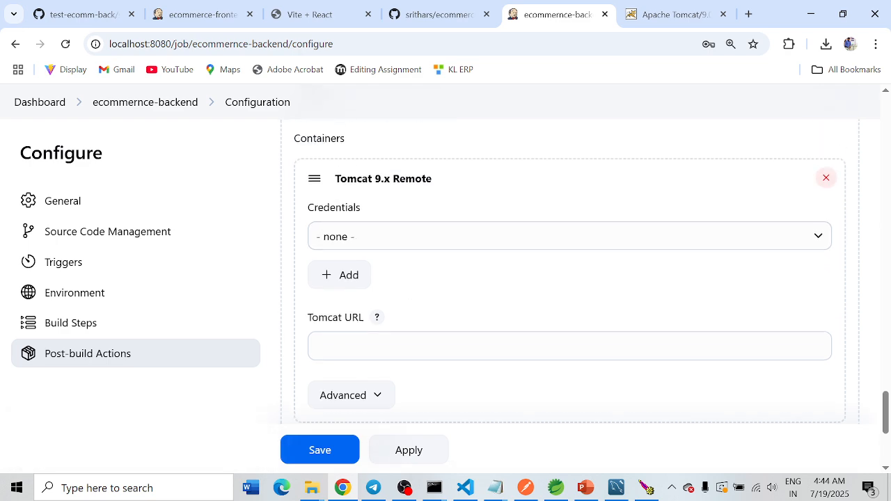
click(373, 244)
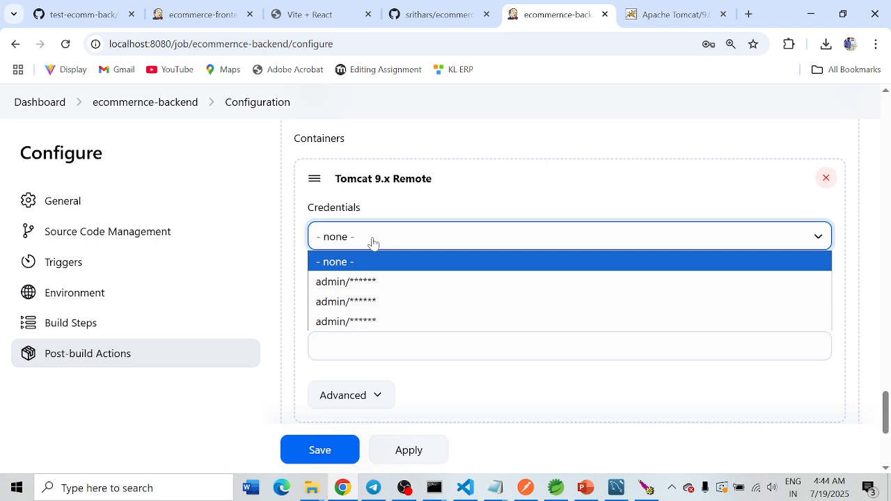
click(371, 287)
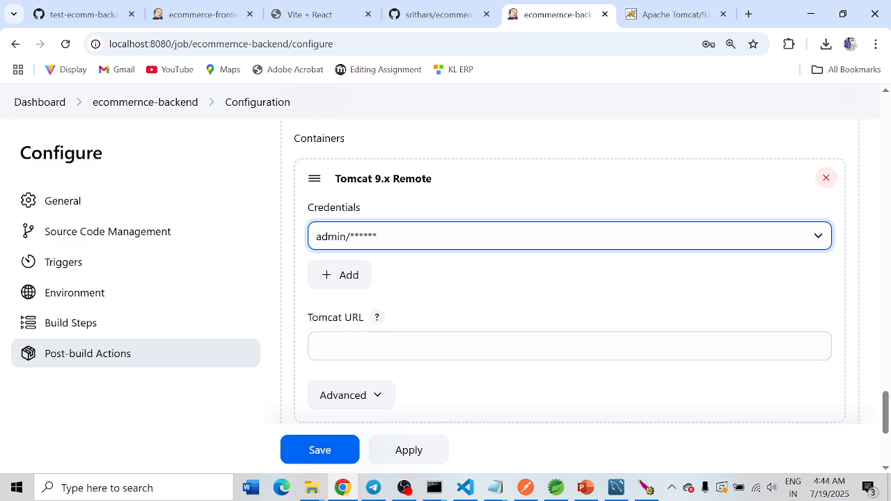
click(676, 12)
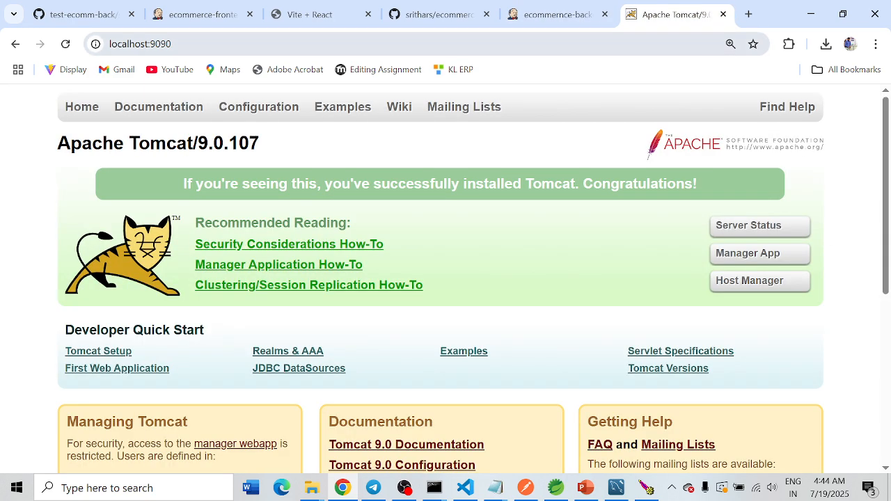
key(ctrl+l)
key(ctrl+c)
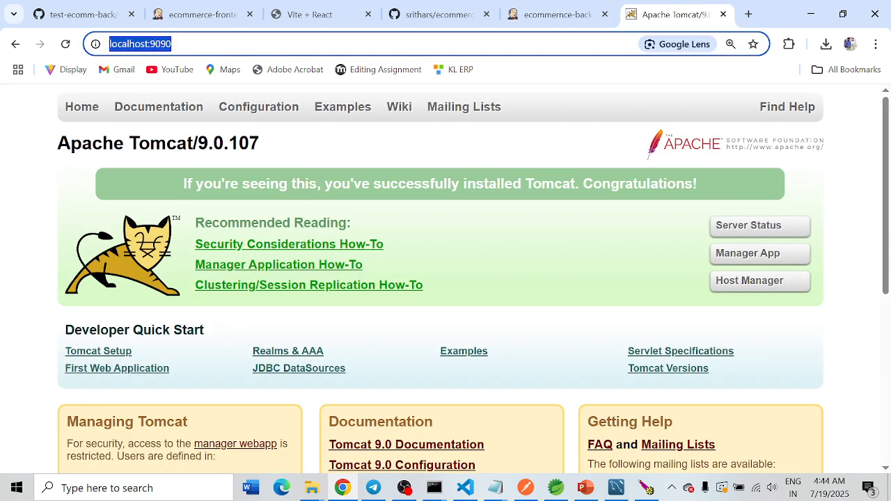
click(553, 16)
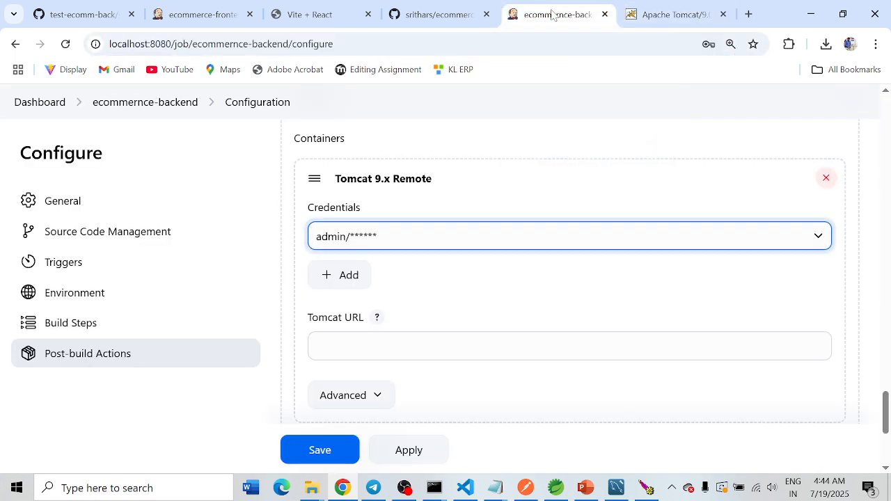
click(570, 346)
key(ctrl+v)
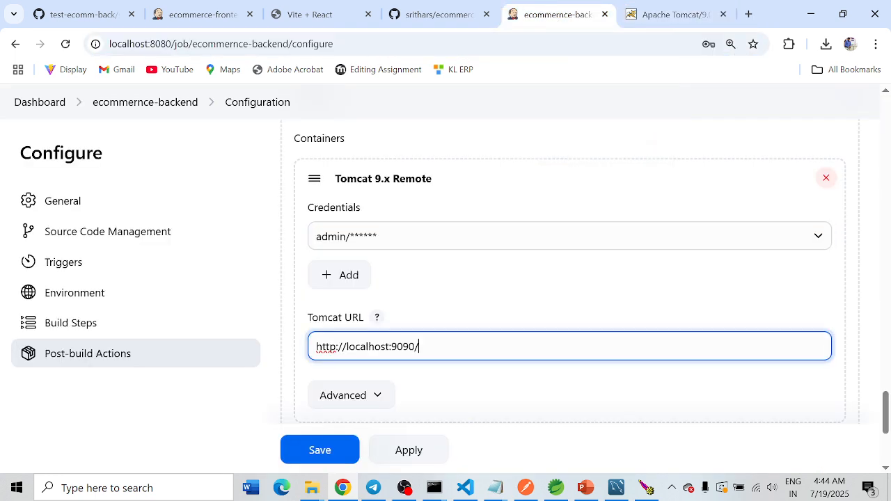
Step: Save the job configuration and start a build of ecommernce-backend
scroll(410, 284, down, 3)
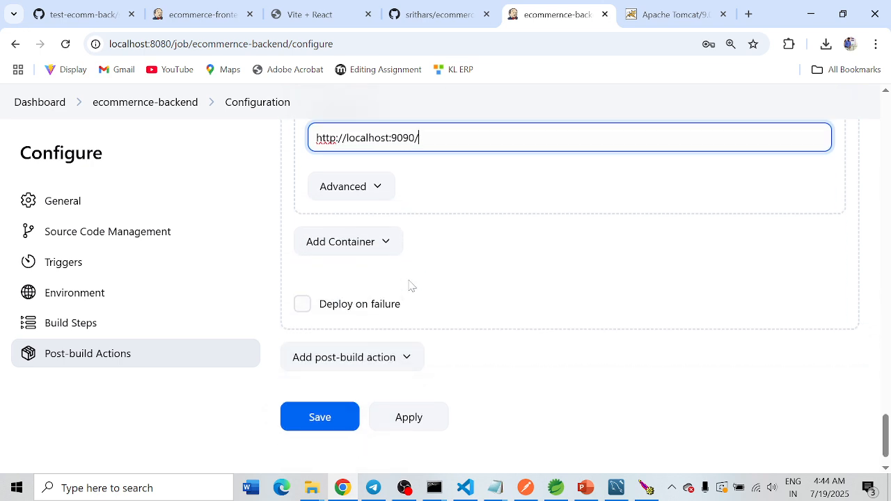
click(317, 424)
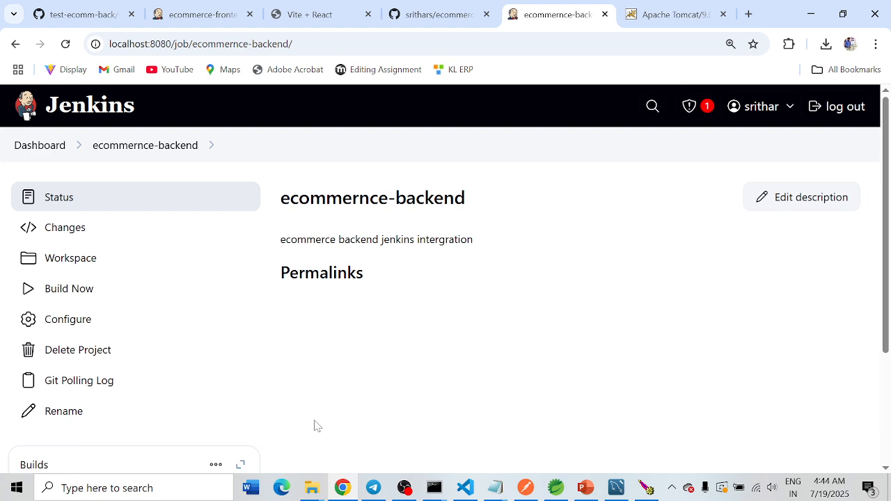
click(79, 294)
scroll(393, 289, down, 2)
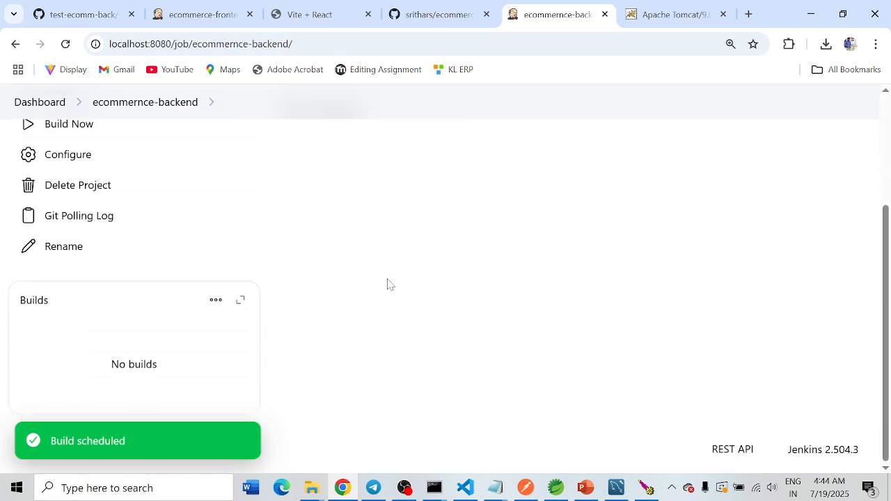
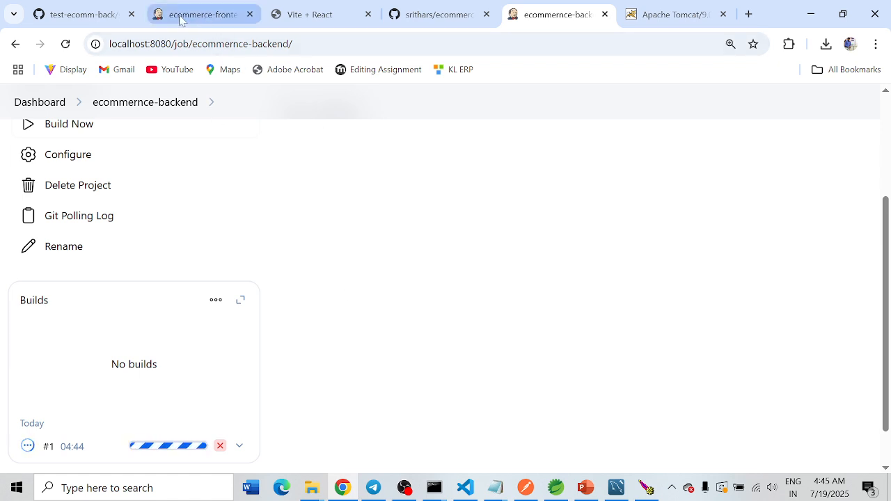
Step: Open the console output of ecommernce-backend build #1 and check the Maven build and deployment results
mouse_move(206, 17)
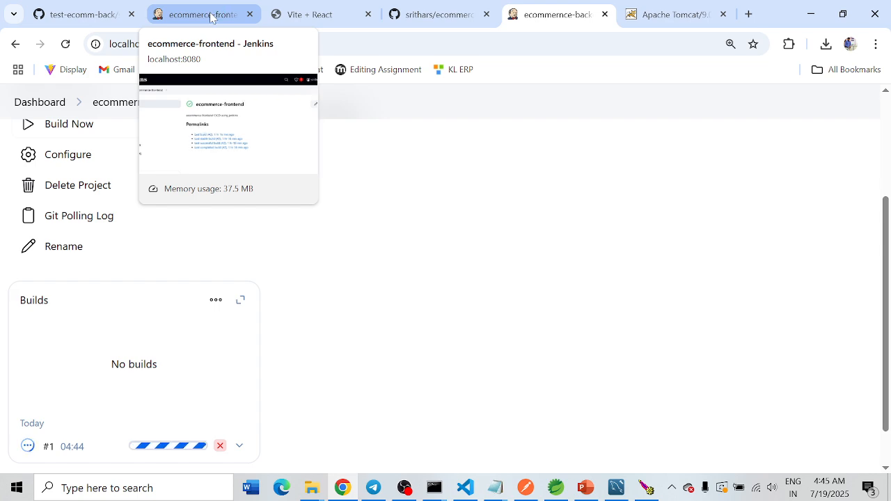
click(211, 16)
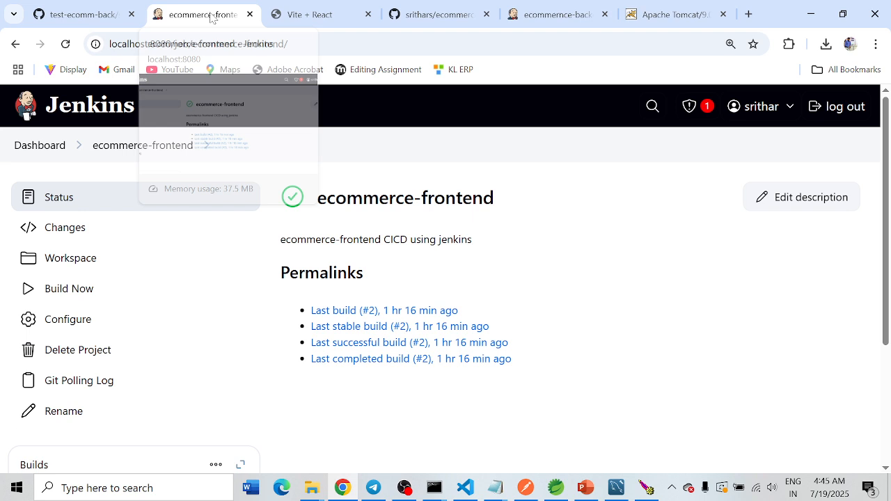
click(557, 15)
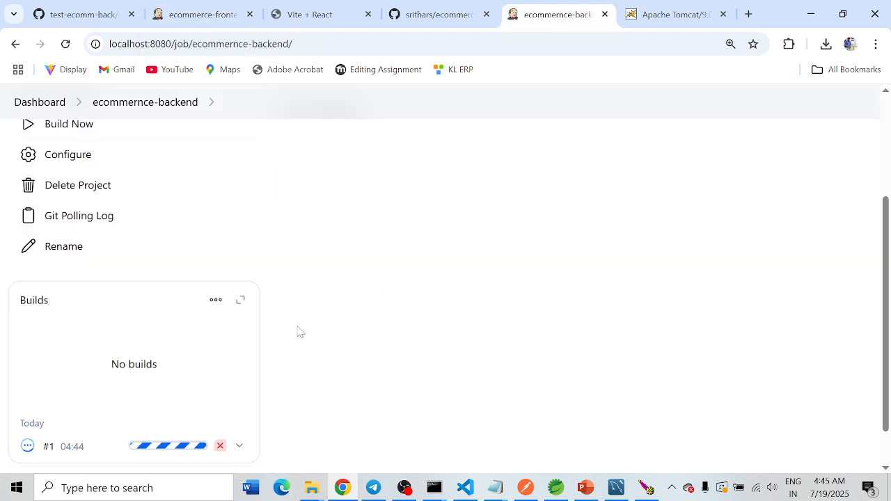
click(240, 447)
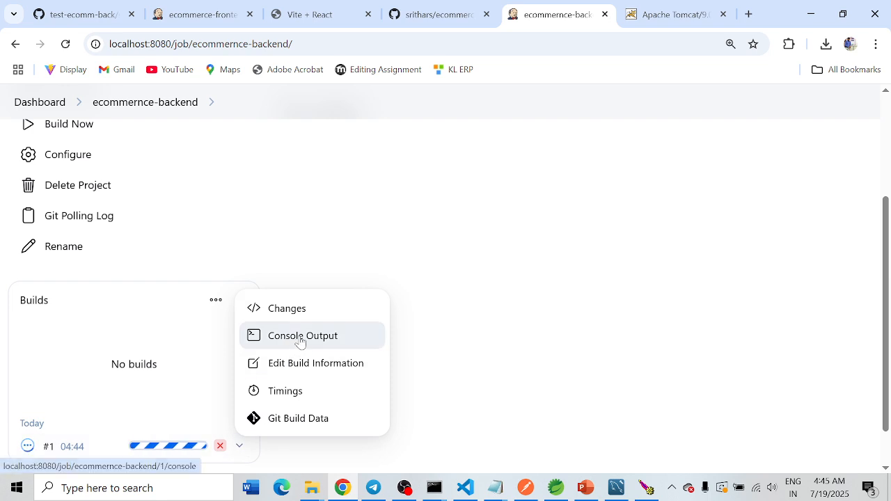
click(301, 338)
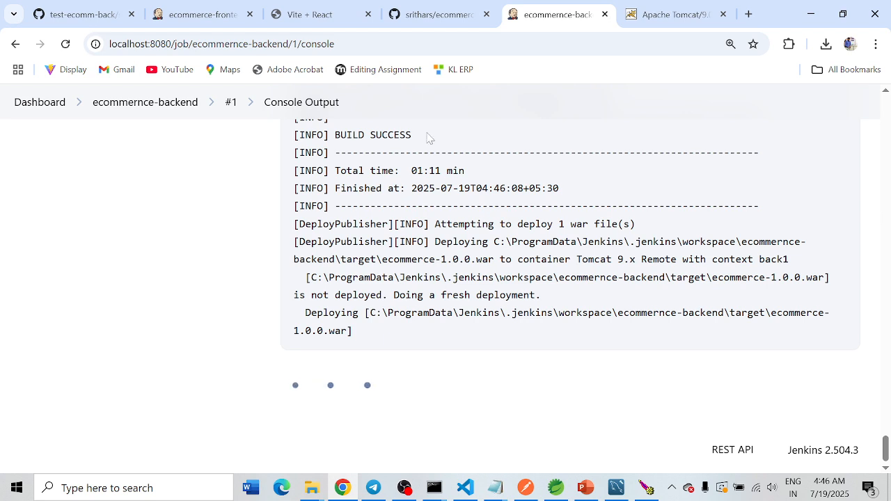
drag(412, 134, 295, 135)
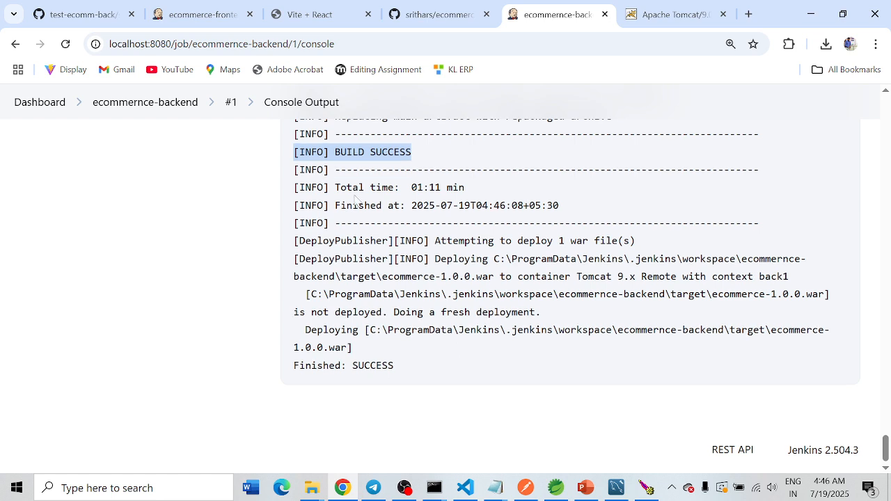
drag(415, 369, 293, 367)
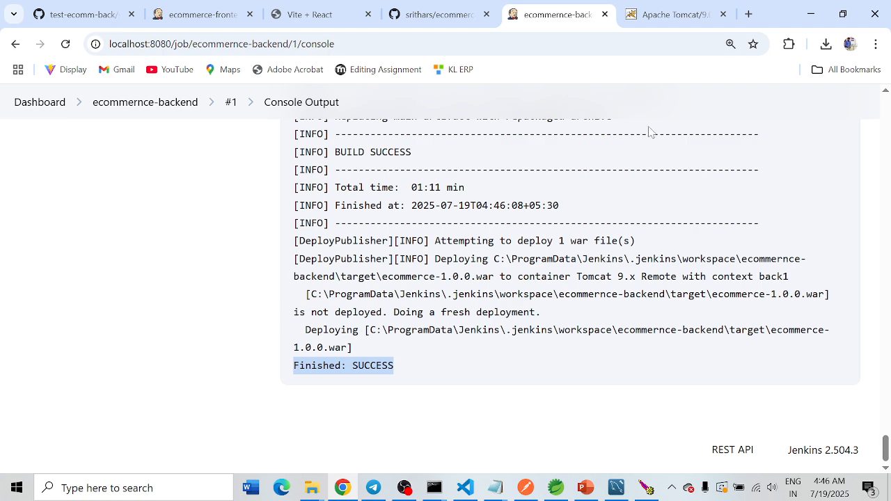
Step: Reload the Tomcat home page at localhost:9090, open its Manager App and check the /ecommerce and /back1 application paths
click(670, 20)
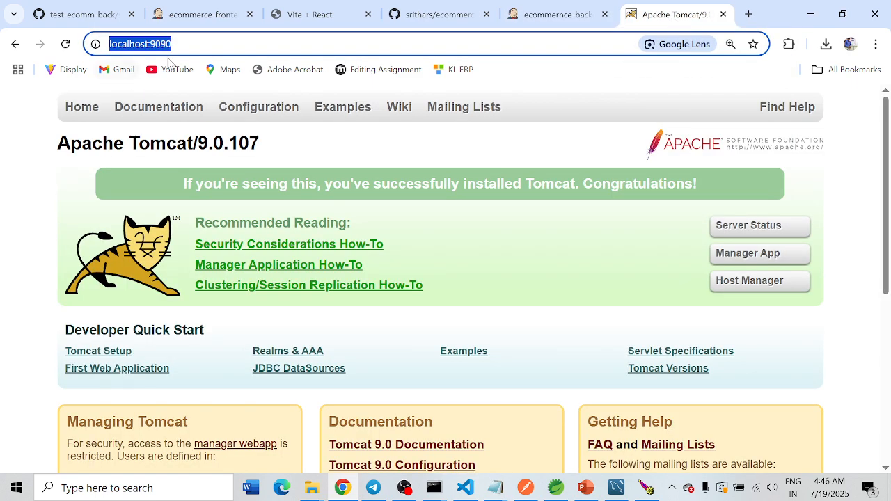
click(172, 44)
key(Return)
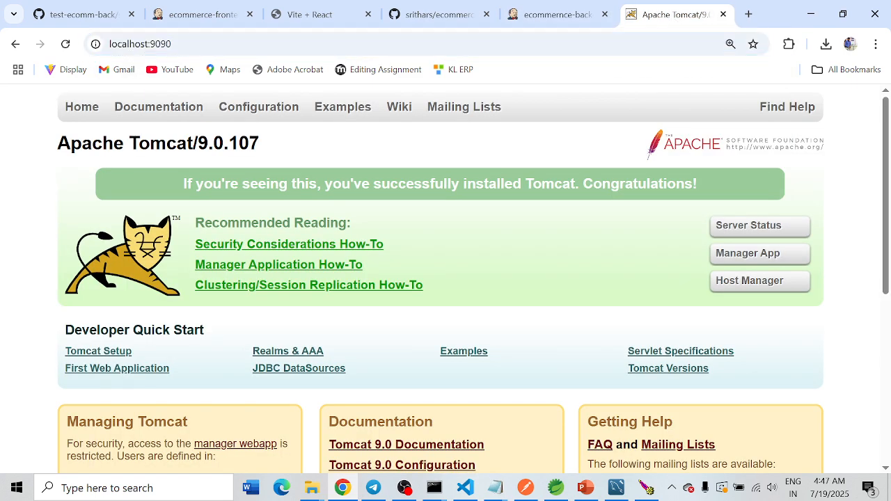
click(730, 254)
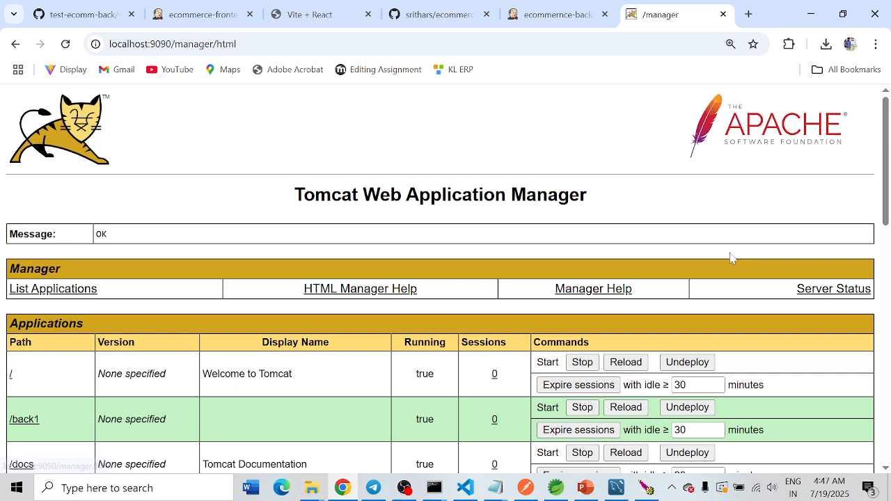
scroll(415, 211, down, 3)
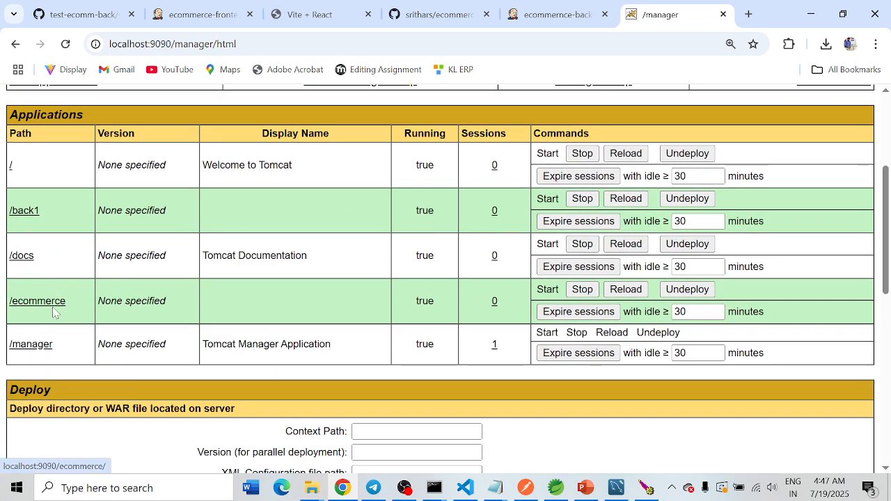
drag(75, 309, 13, 300)
drag(43, 214, 9, 212)
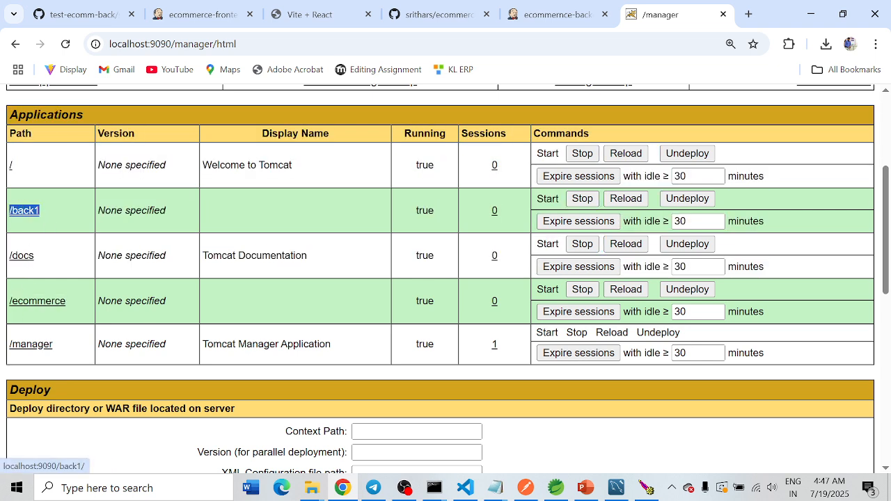
click(62, 227)
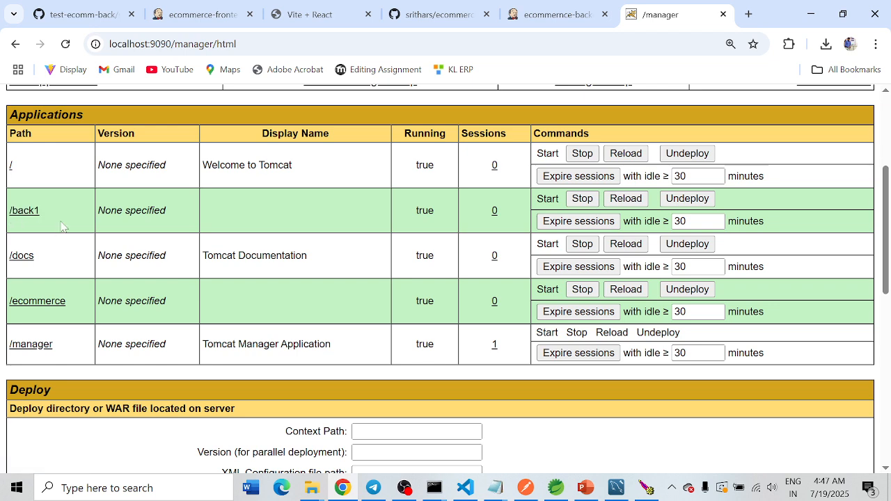
Step: Open the deployed /back1 application from the applications list and read the page it returns
click(24, 215)
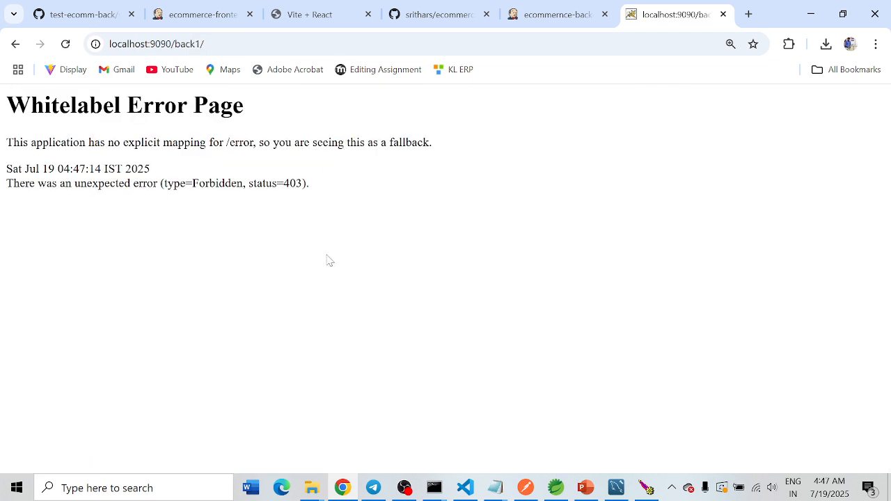
drag(5, 98, 318, 182)
click(249, 268)
drag(370, 193, 3, 103)
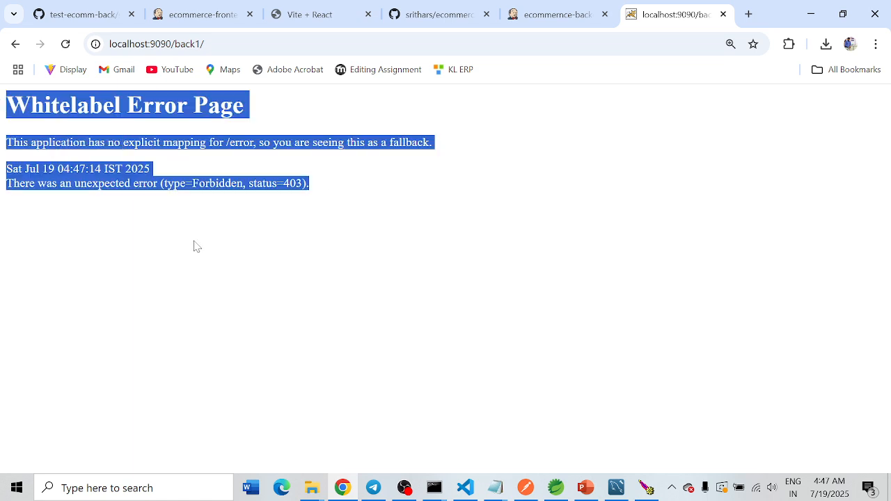
click(263, 237)
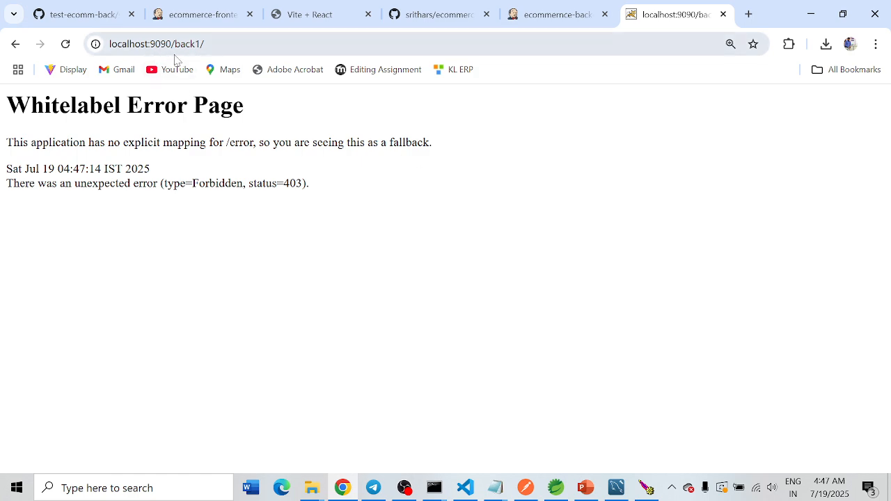
Step: Load the products endpoint at localhost:9090/back1/api/products and pretty-print its JSON response
click(124, 49)
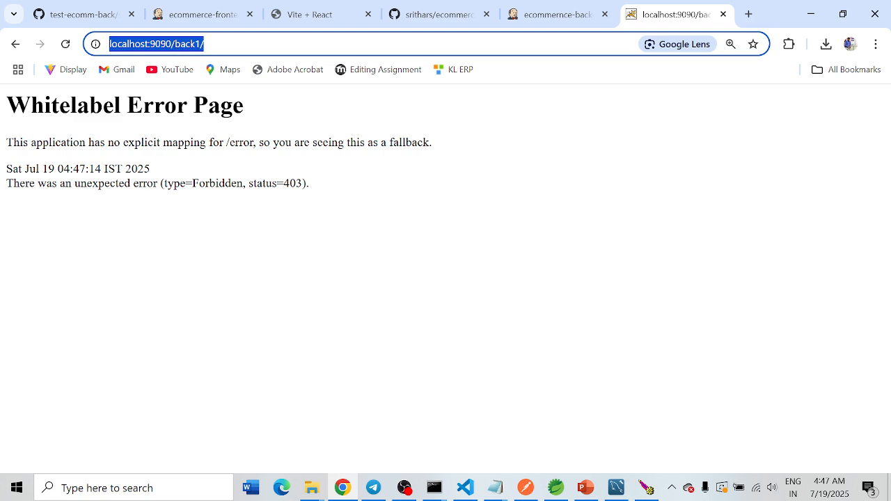
key(Right)
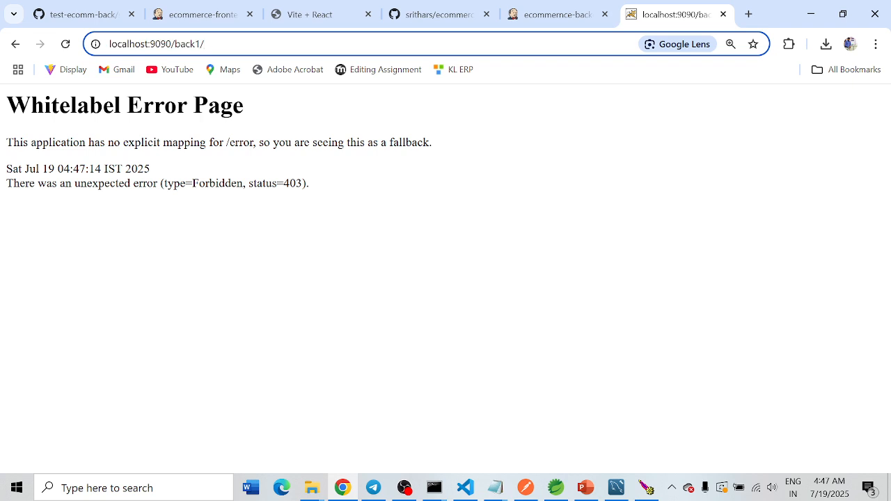
key(shift+Left)
key(shift+Left)
key(shift+Left)
key(shift+Left)
key(shift+Left)
key(shift+Left)
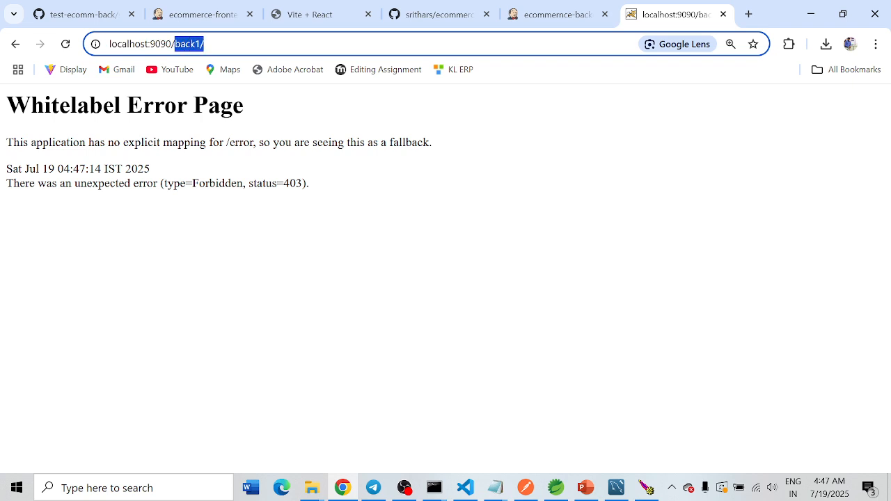
key(Right)
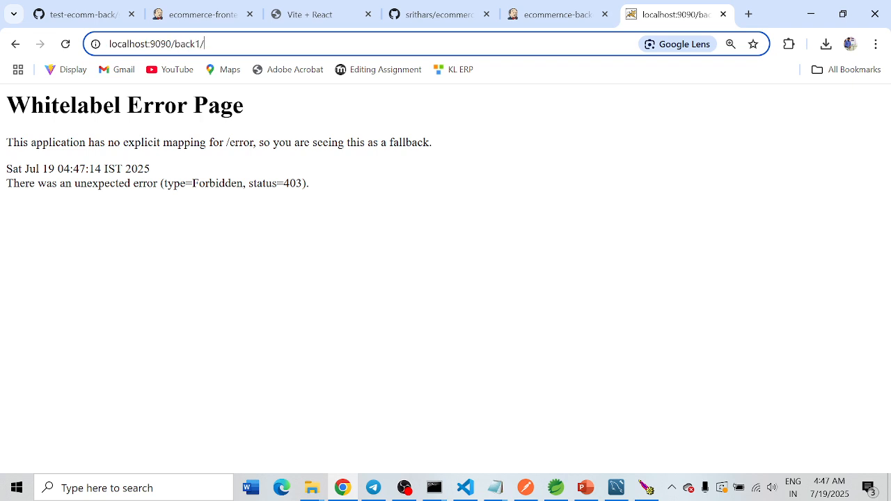
text(api)
text(/)
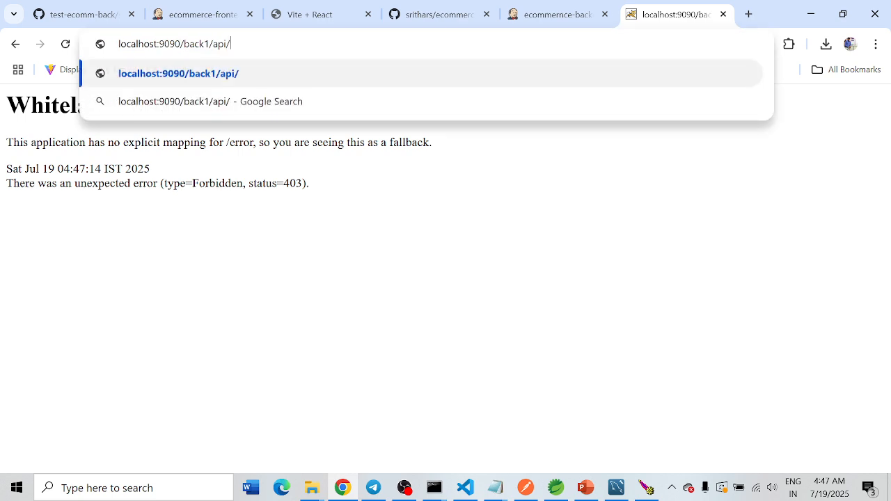
text(prod)
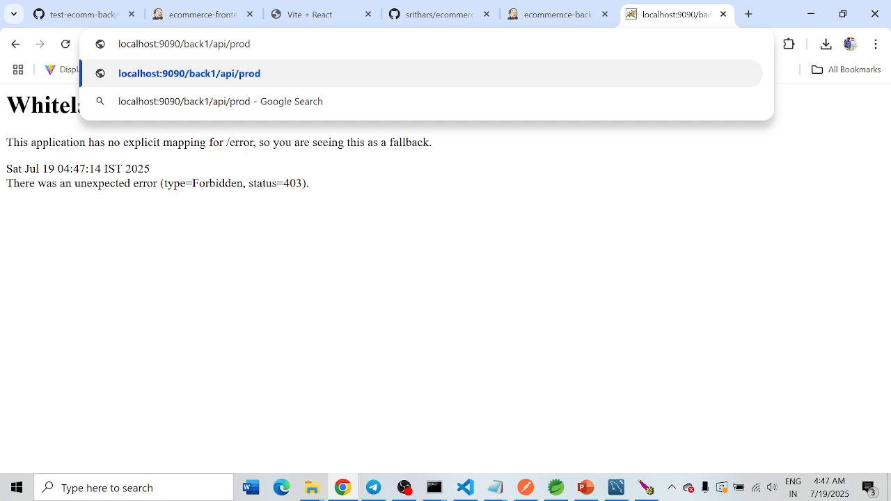
text(ucts)
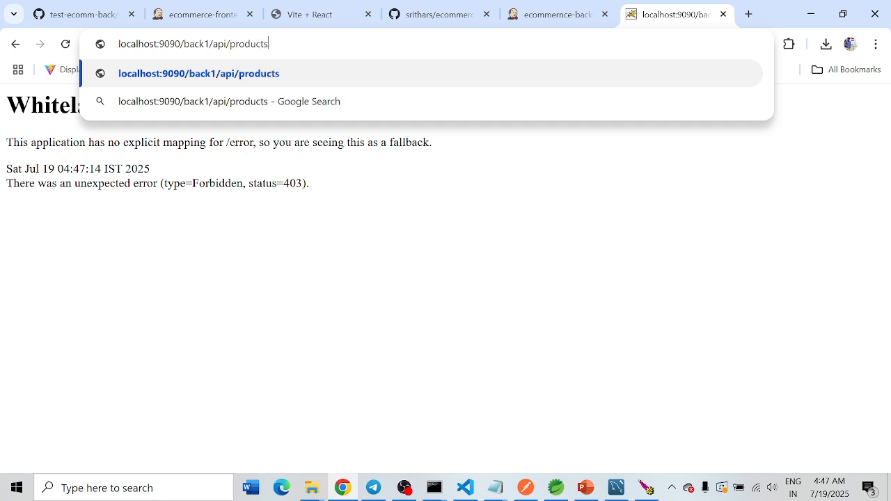
key(Return)
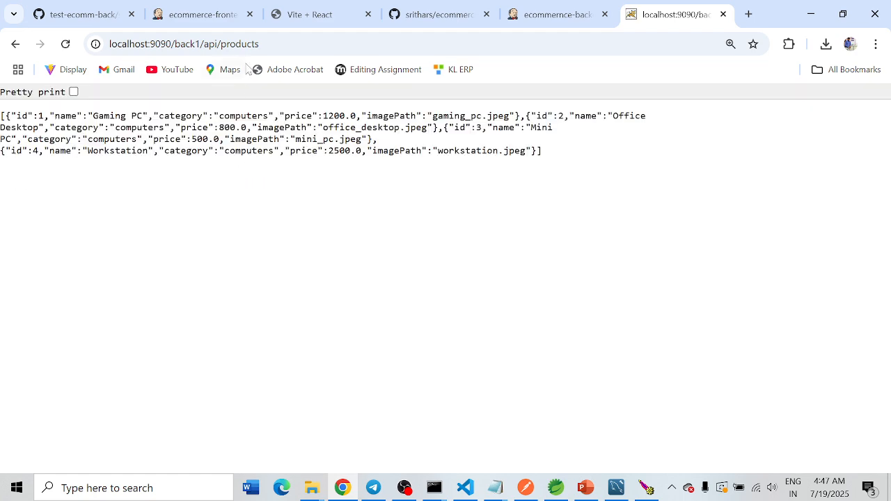
click(73, 92)
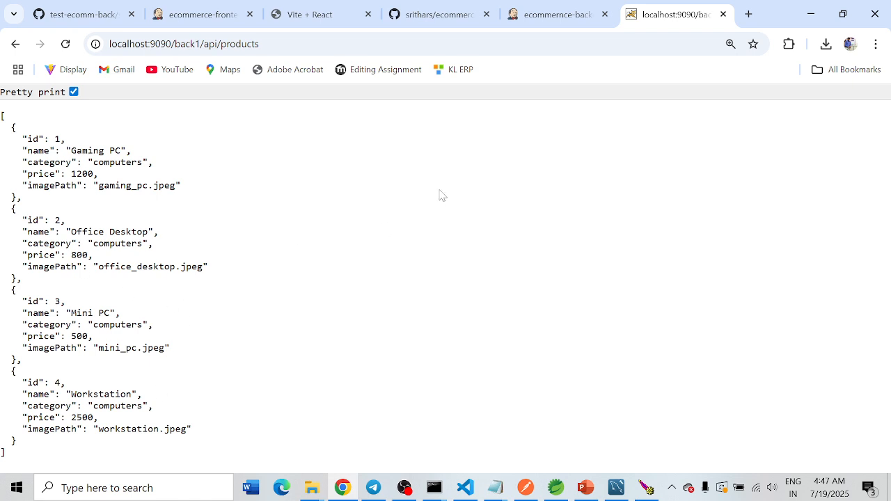
Step: Review the backend build's console output, the ecommerce-backend1 GitHub repository and the products API response
click(547, 15)
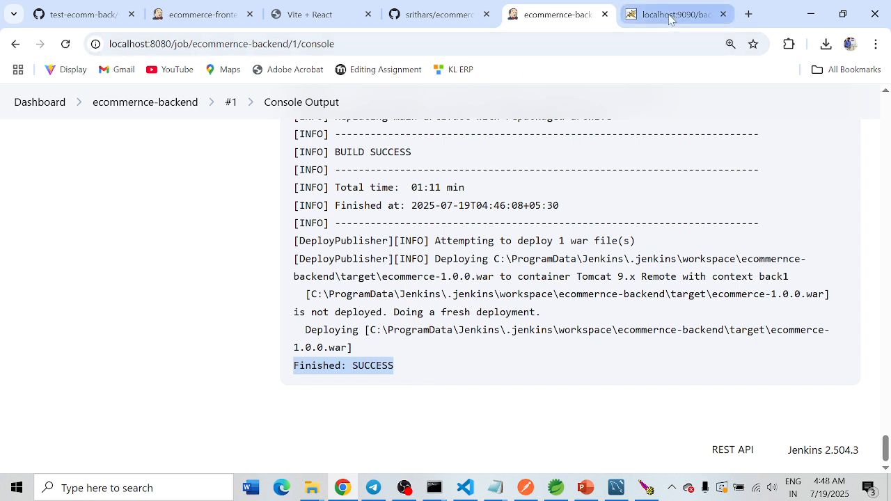
click(445, 15)
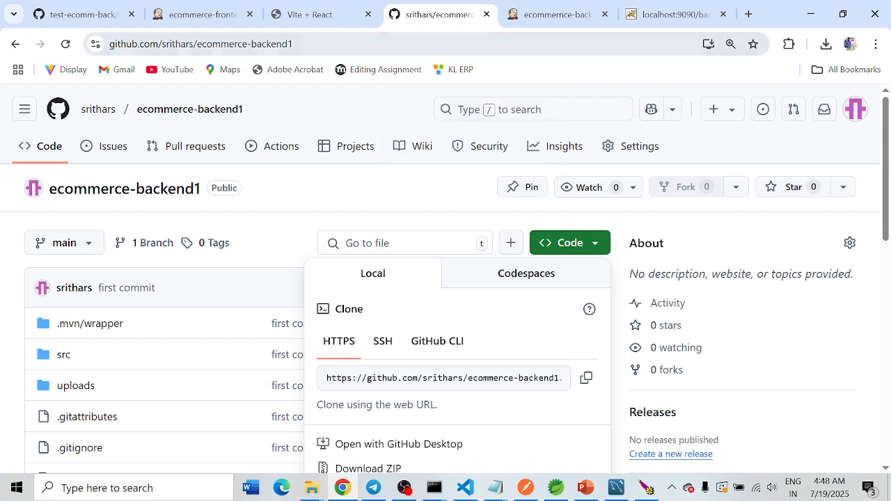
click(672, 15)
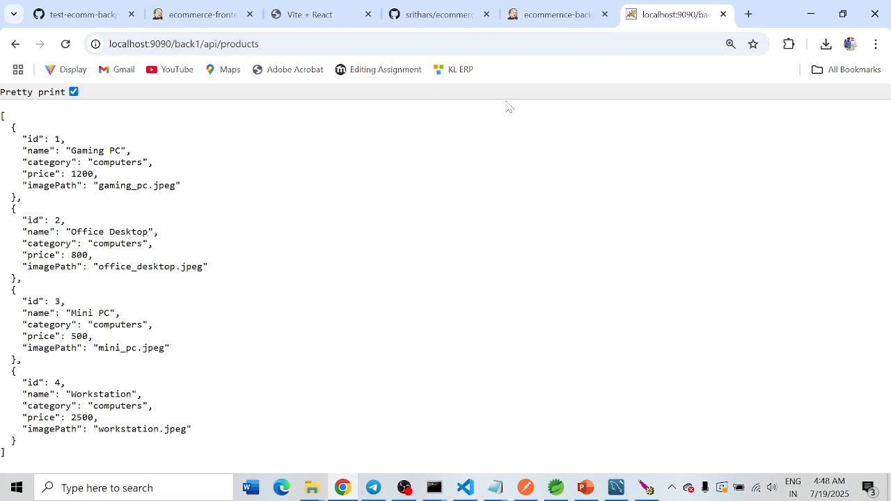
click(552, 15)
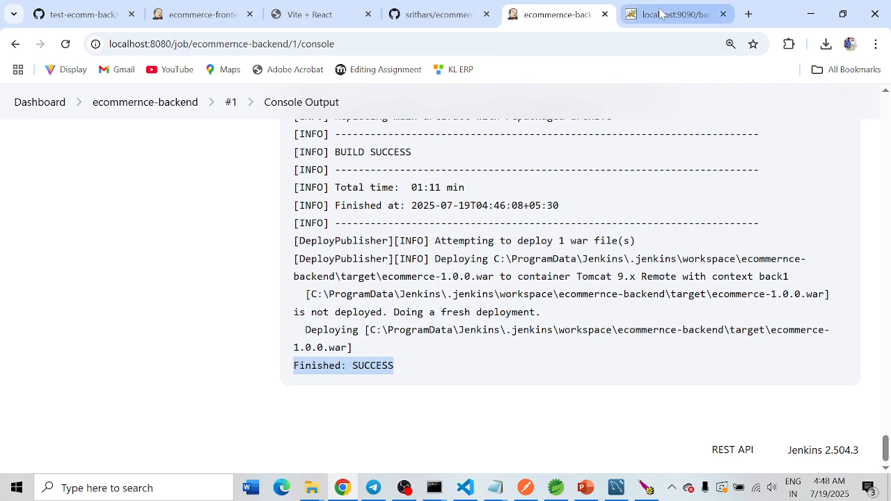
Step: In a new tab, check the /ecommerce path in Tomcat's manager via localhost:9090, and return to the ecommerce-frontend job page
click(749, 14)
text(localhost:9090)
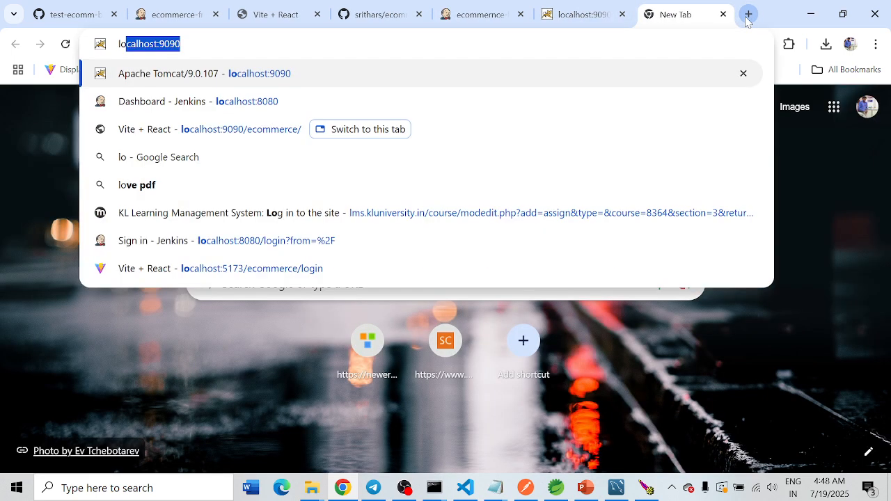
key(Return)
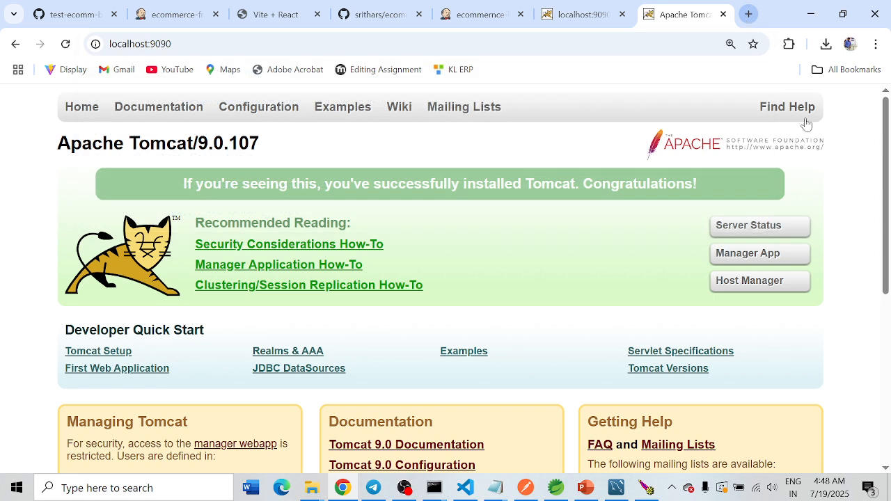
click(758, 259)
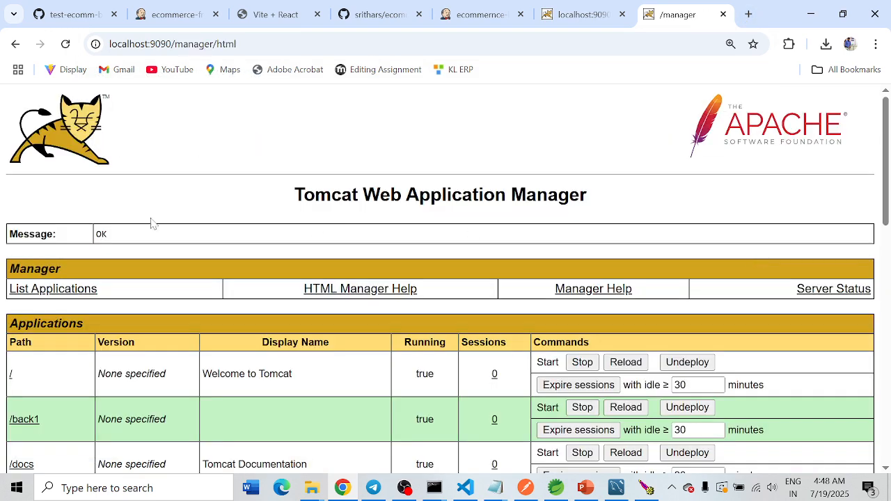
scroll(125, 279, down, 2)
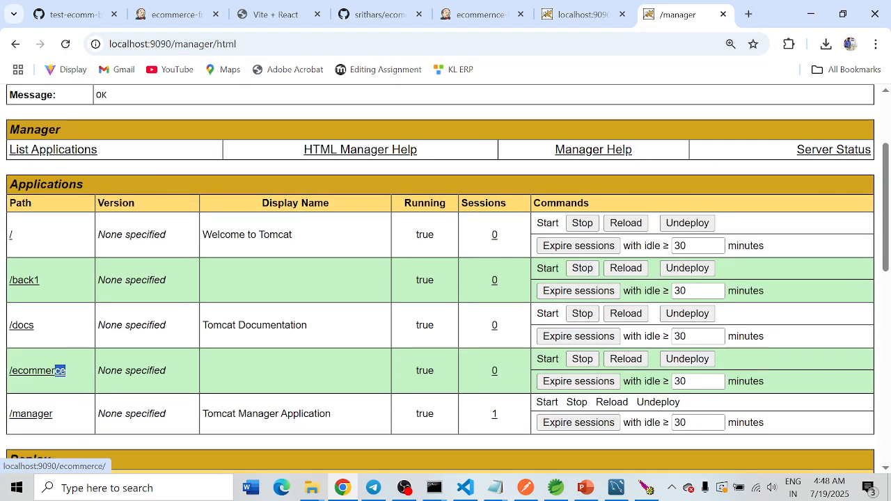
drag(67, 371, 10, 370)
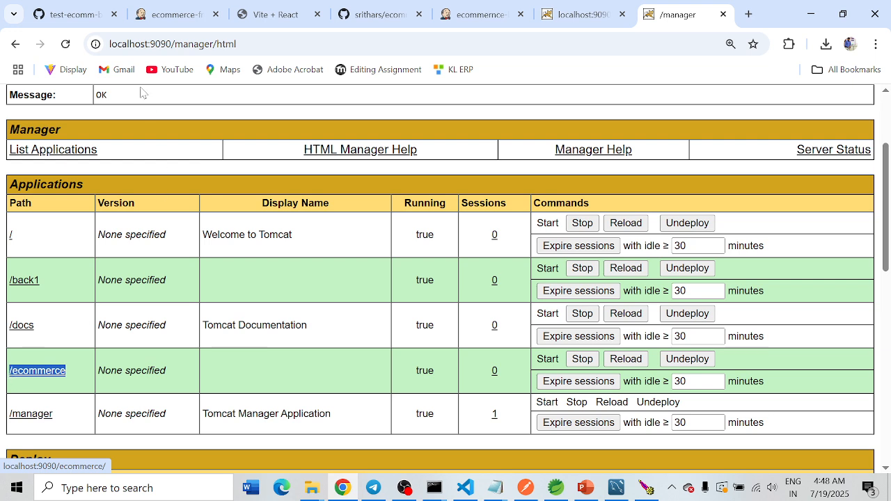
click(174, 19)
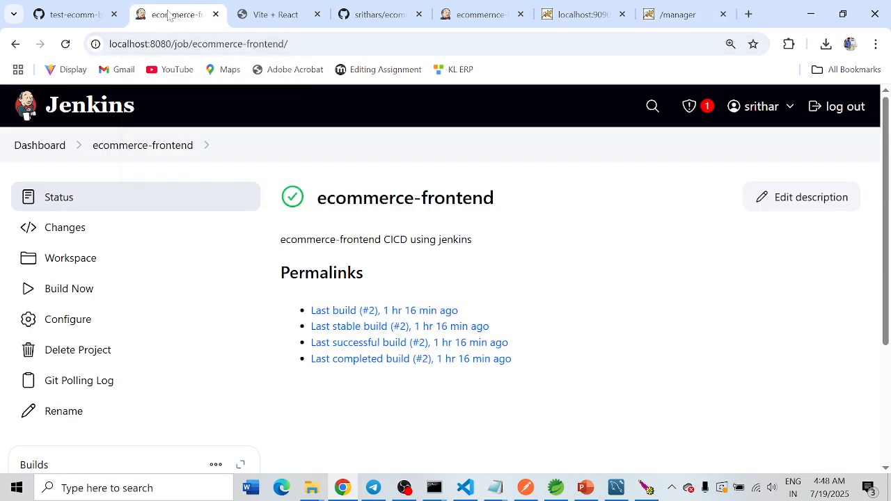
Step: Open the deployed /ecommerce application from Tomcat's list of applications
click(271, 14)
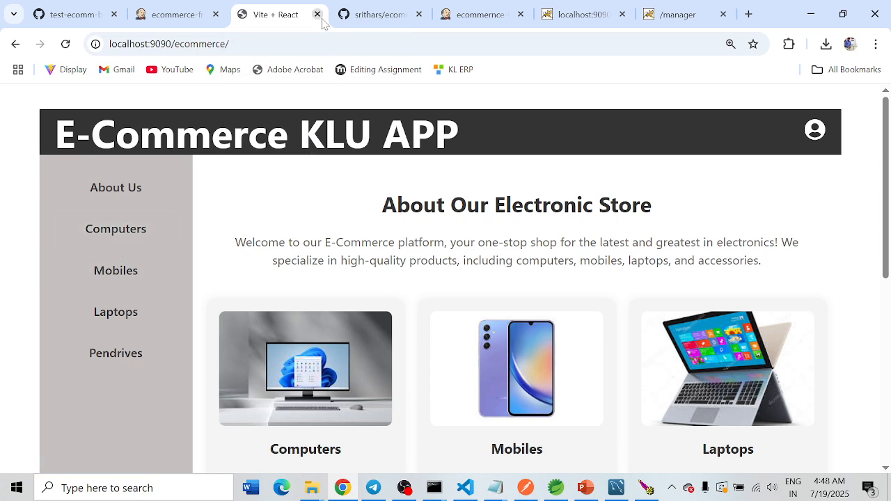
click(679, 14)
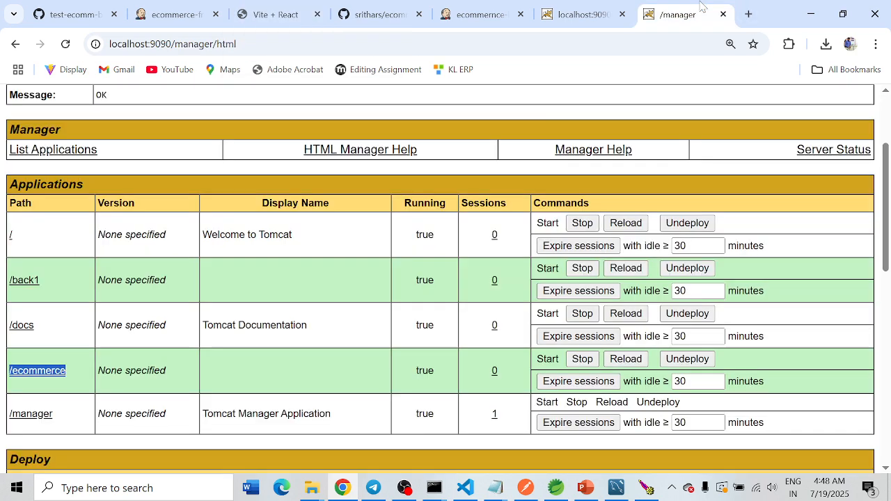
click(80, 360)
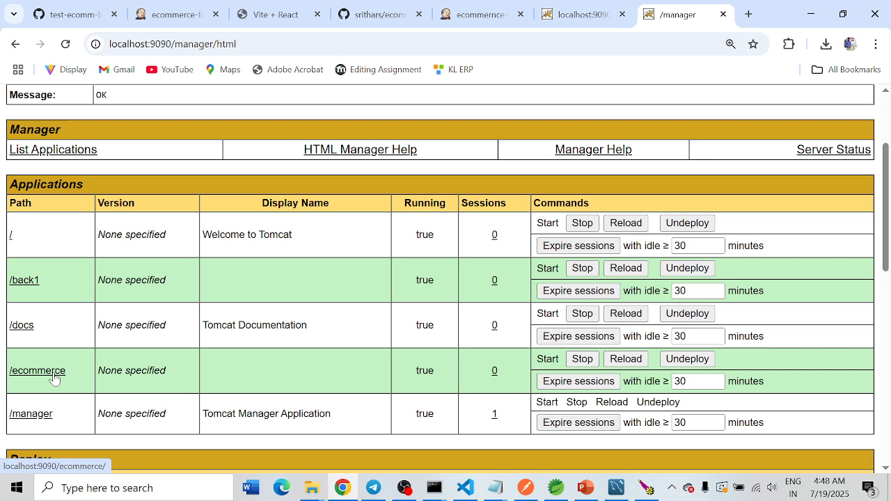
click(55, 378)
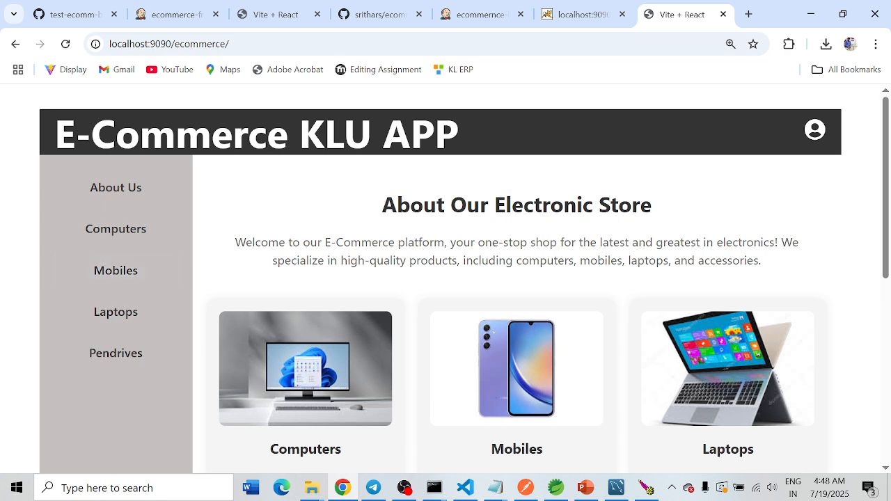
Step: Log out of the current store account and open the Sign Up form
click(816, 133)
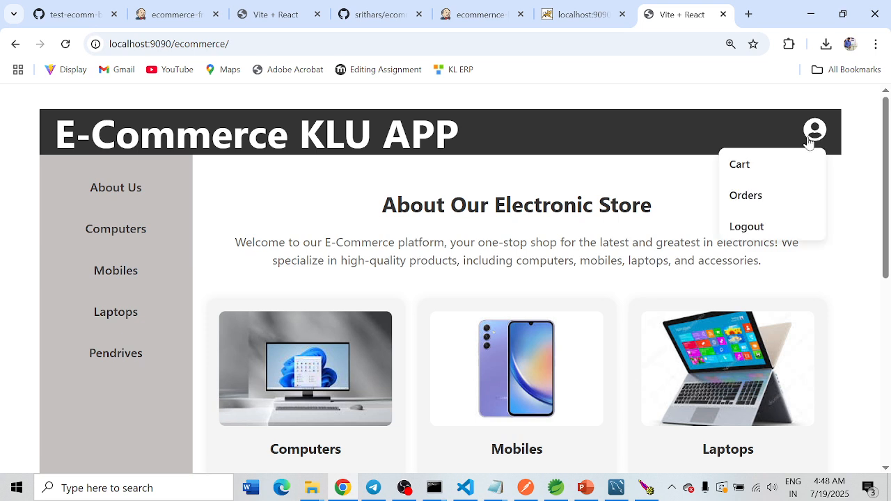
click(746, 227)
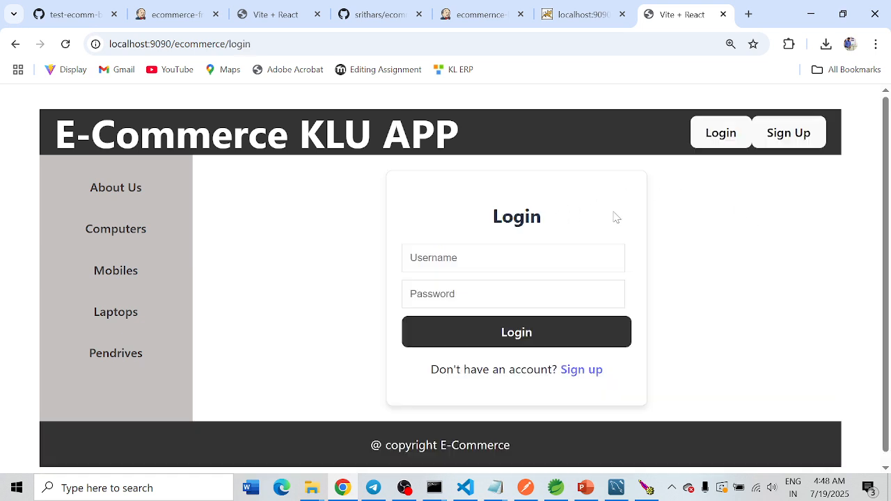
click(789, 136)
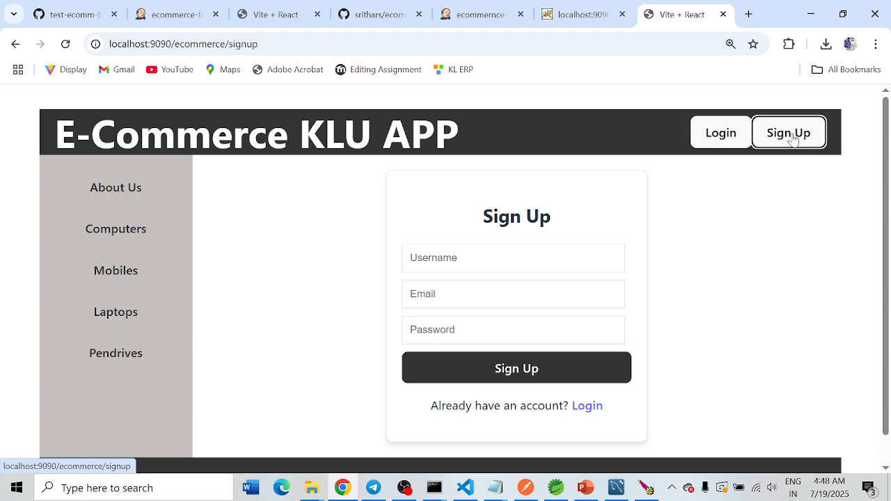
Step: Fill in the new account's username and e-mail address on the Sign Up form
click(514, 258)
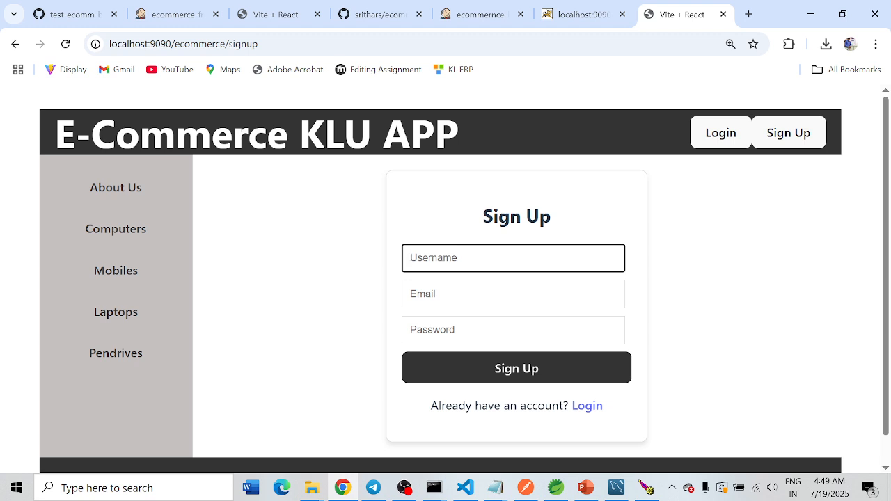
text(srithar)
key(Tab)
text(sss)
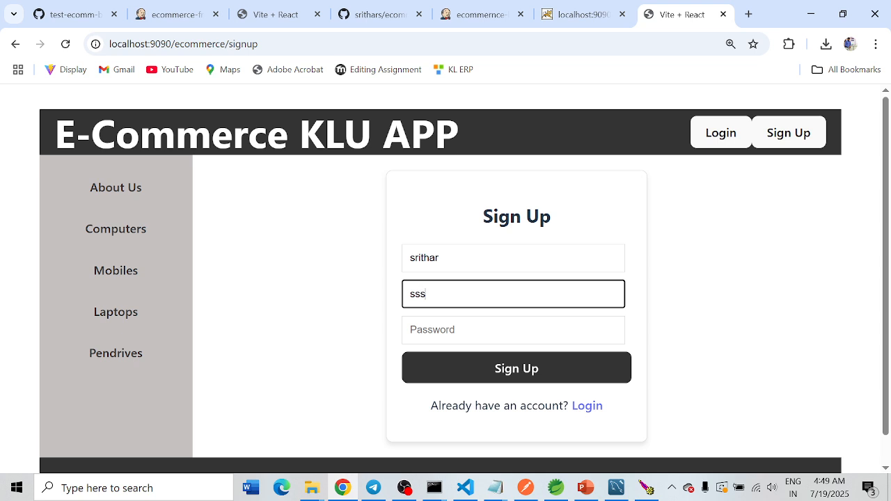
key(BackSpace)
key(BackSpace)
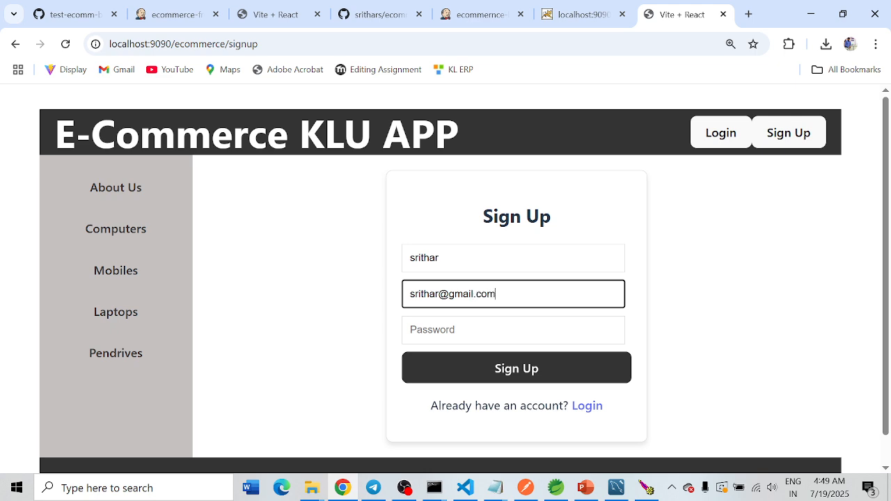
Step: Enter the new account's password, submit the sign-up, and dismiss the offer to save the password
click(441, 327)
text(s)
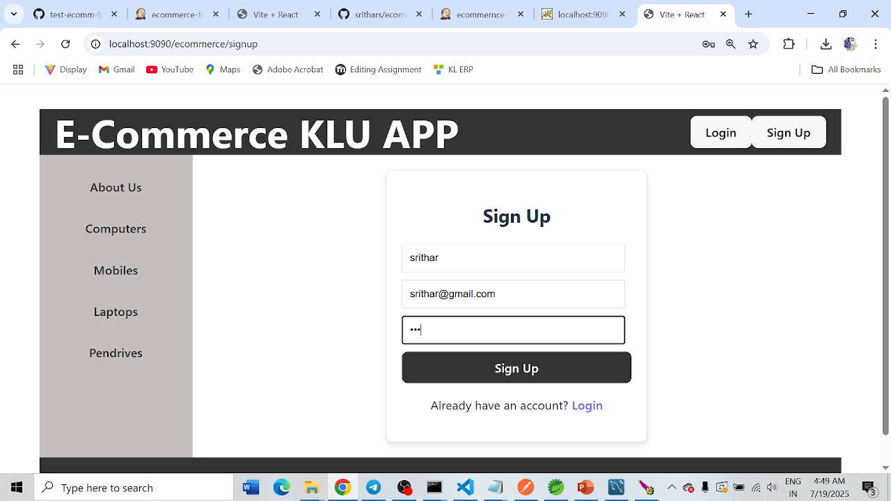
click(517, 373)
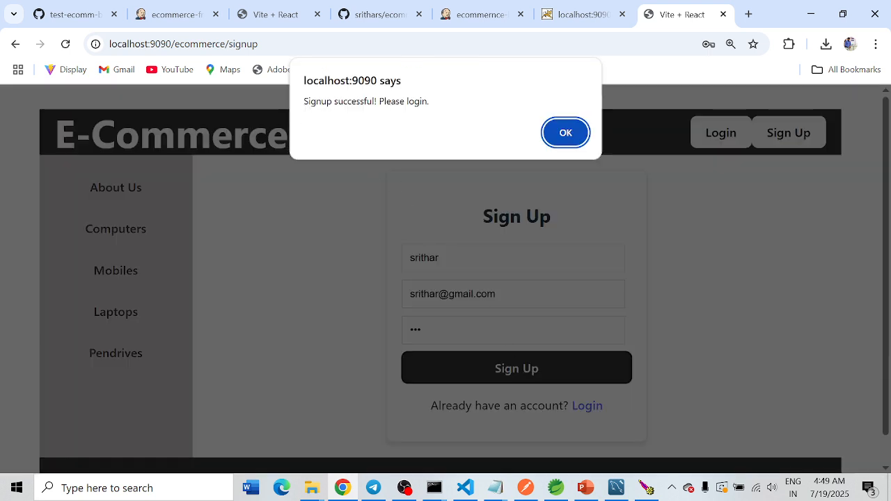
click(569, 134)
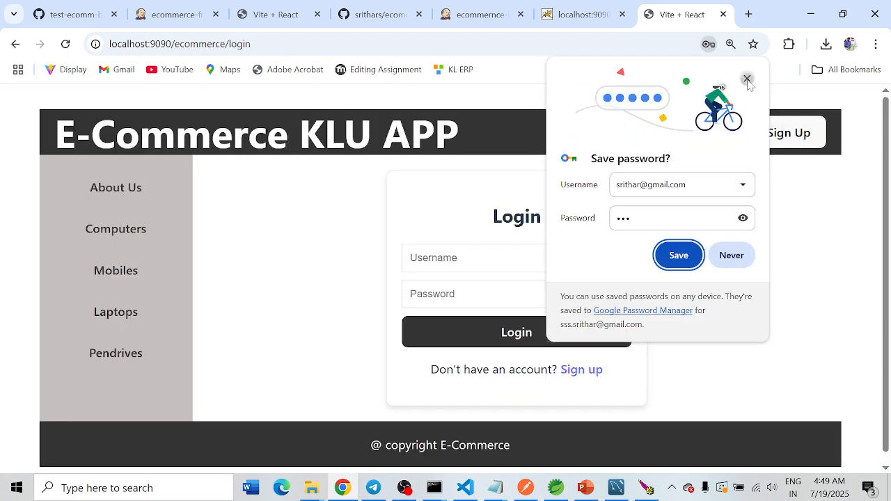
click(748, 78)
Step: Log in to the store with the new account's username and password, declining to save the password
click(480, 259)
text(s)
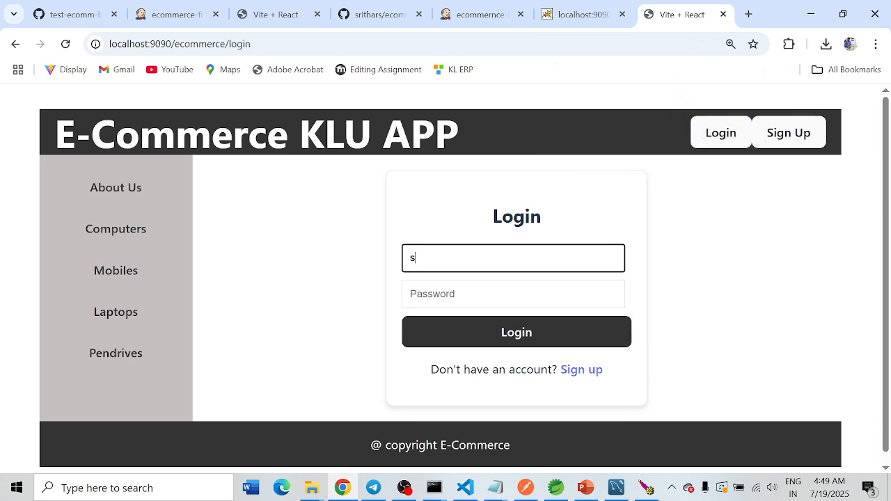
text(rithar)
key(Tab)
text(•••)
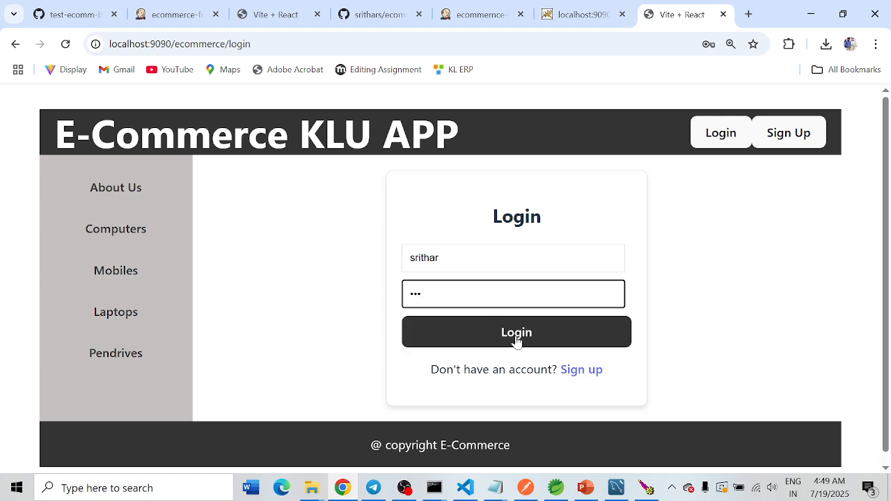
click(516, 339)
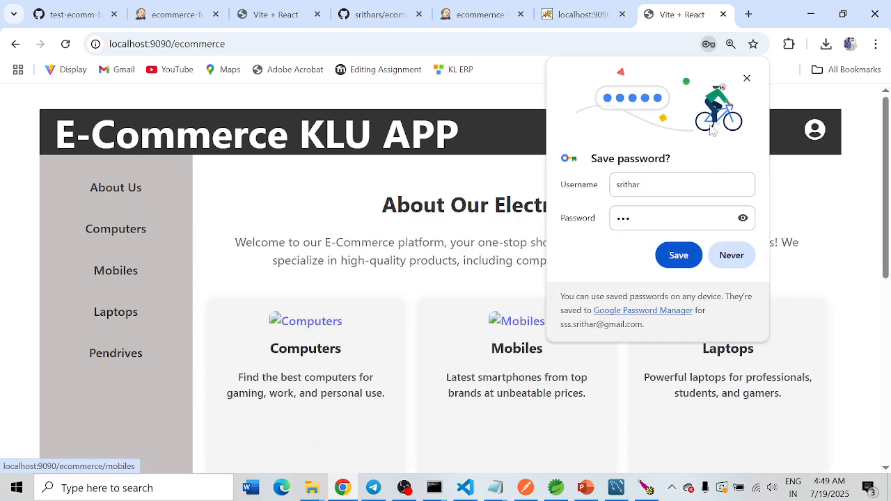
click(748, 81)
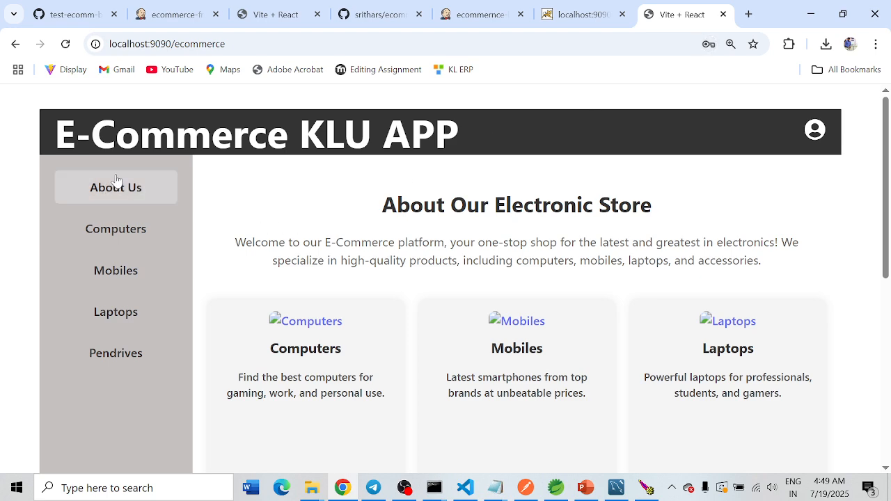
Step: Browse the Computers category and add the Gaming PC to the cart
click(126, 233)
scroll(420, 263, down, 2)
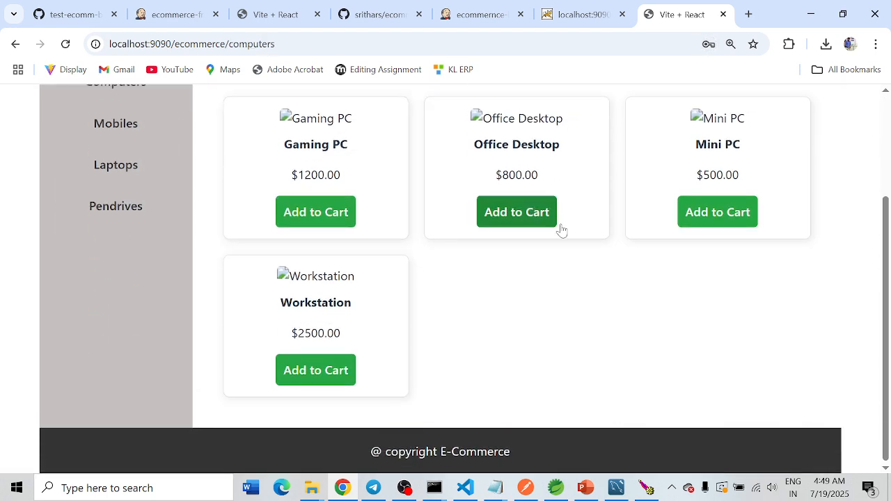
scroll(641, 318, up, 2)
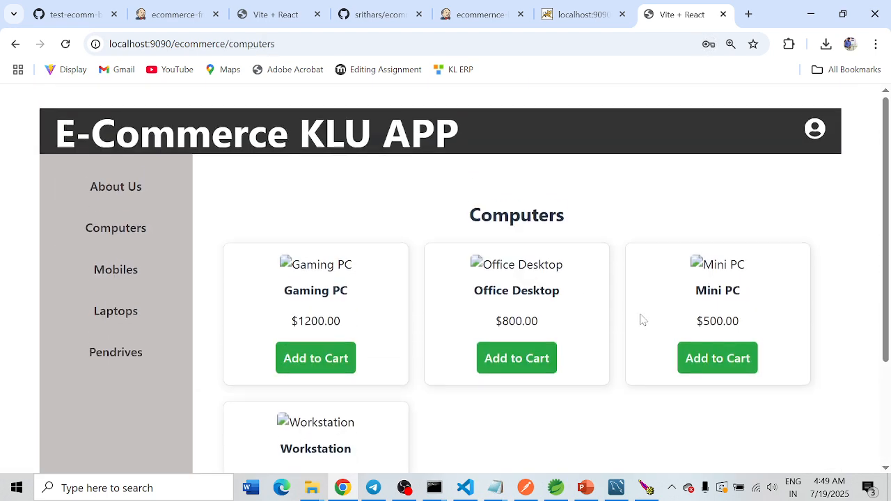
click(313, 365)
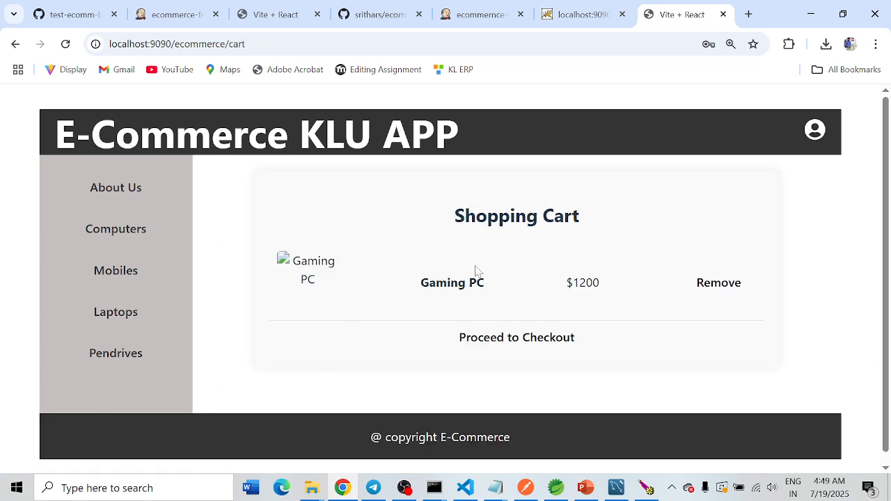
Step: Check out the Gaming PC and complete its payment
click(505, 347)
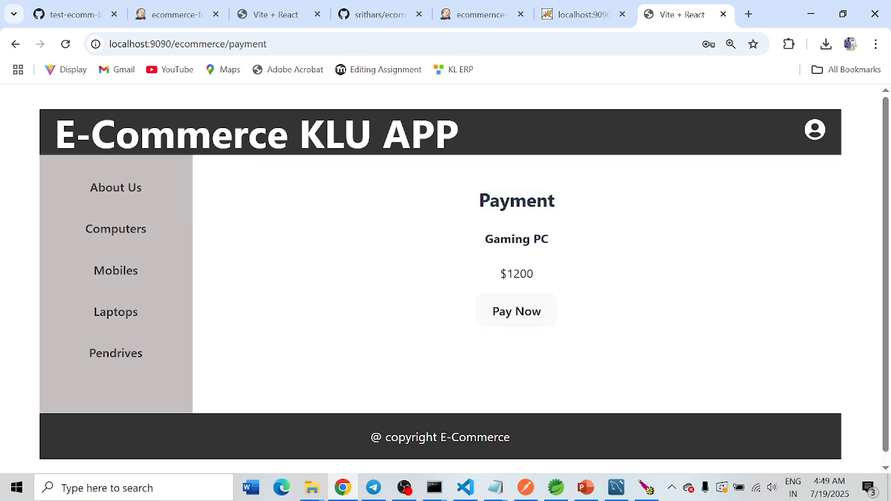
click(511, 320)
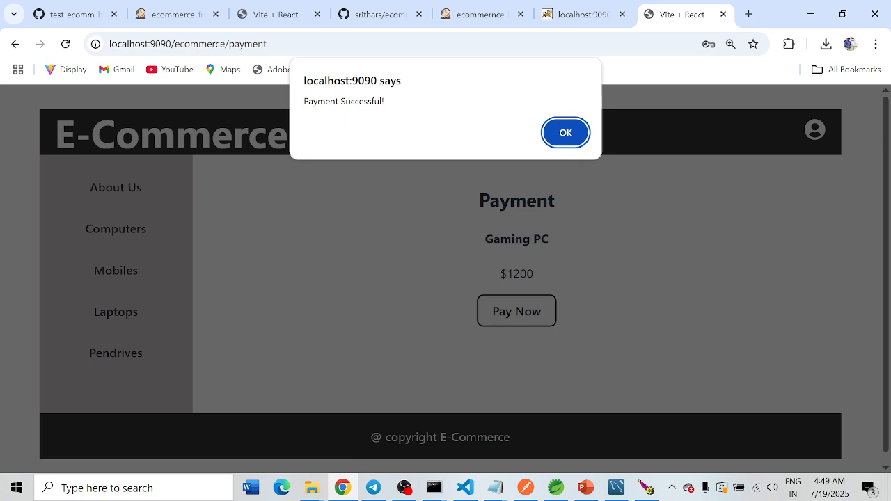
click(549, 135)
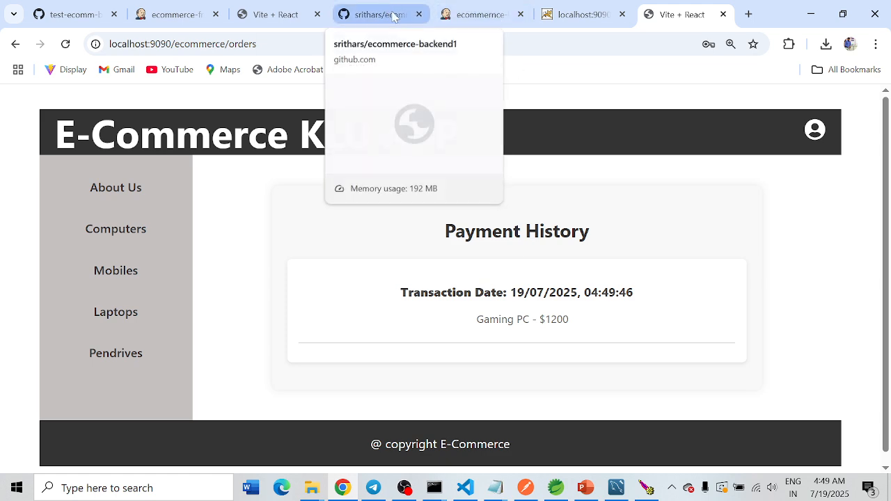
Step: Review the ecommernce-backend build's console output and the ecommerce-backend1 GitHub repository
click(475, 17)
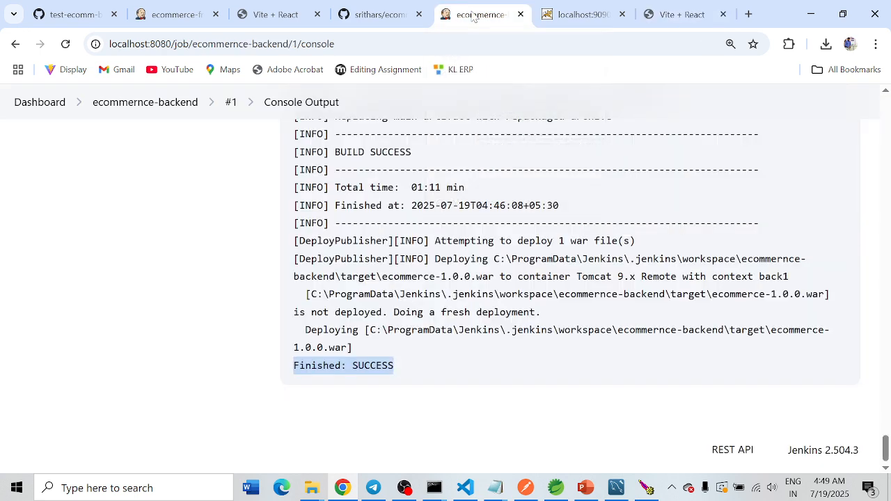
click(382, 17)
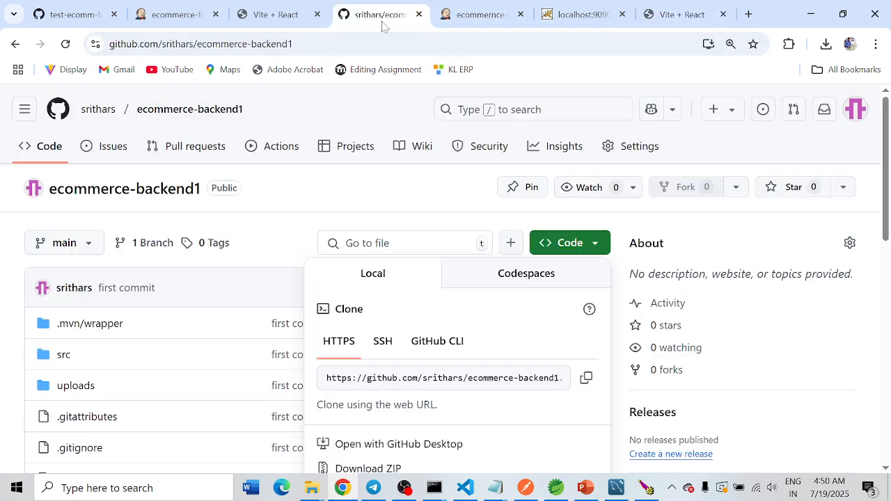
click(258, 203)
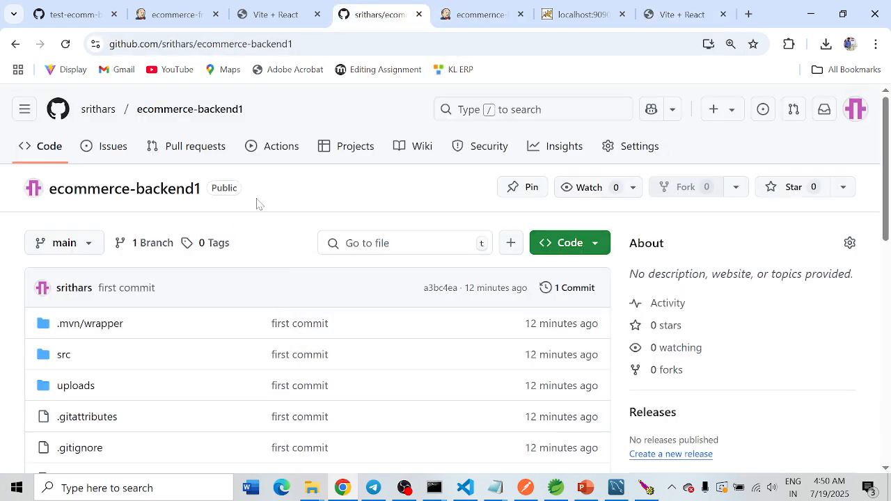
click(475, 17)
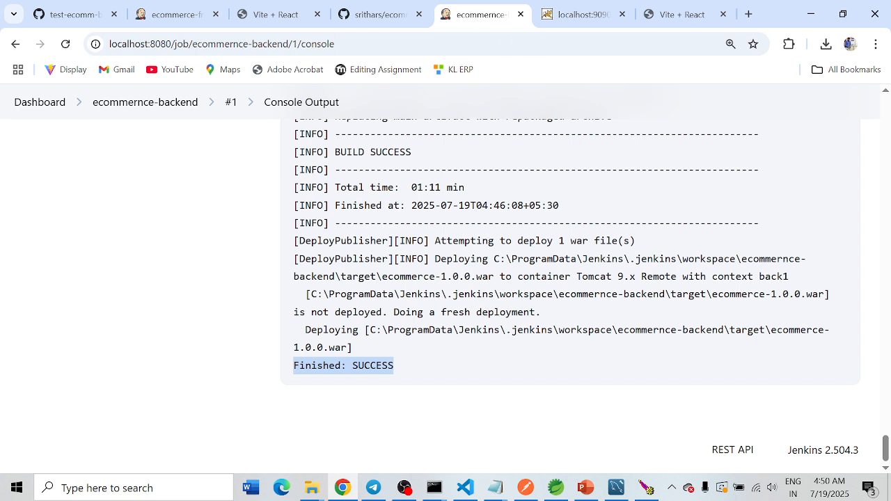